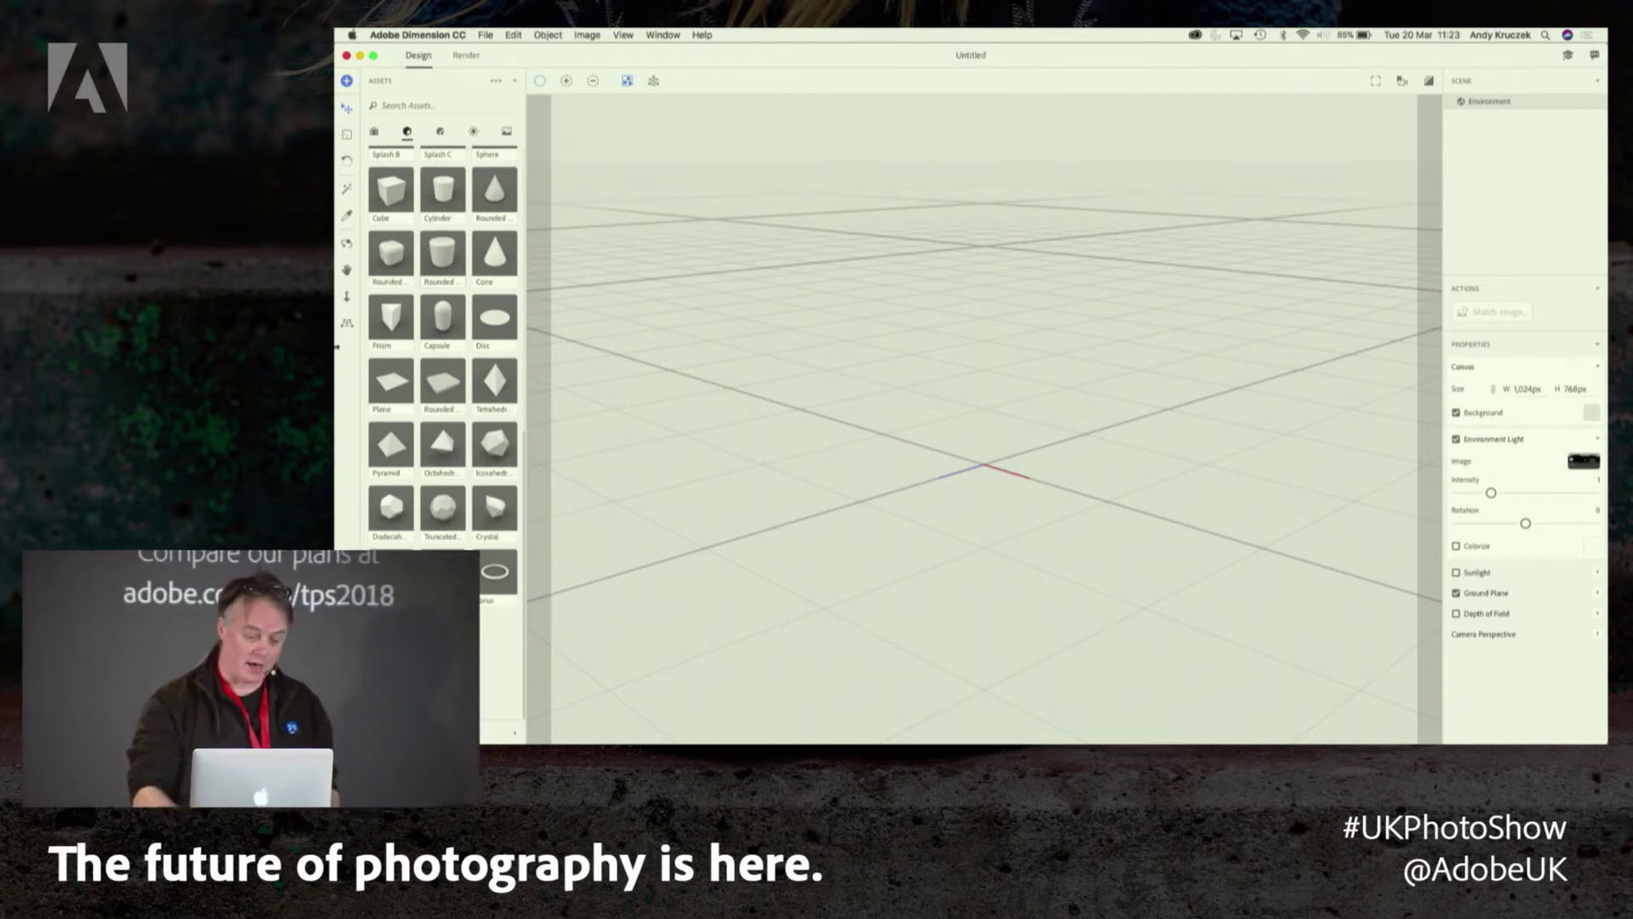
Look through the starter 3D models in the asset library, from the product models down to the basic shapes
key(F4)
key(Escape)
scroll(451, 541, up, 10)
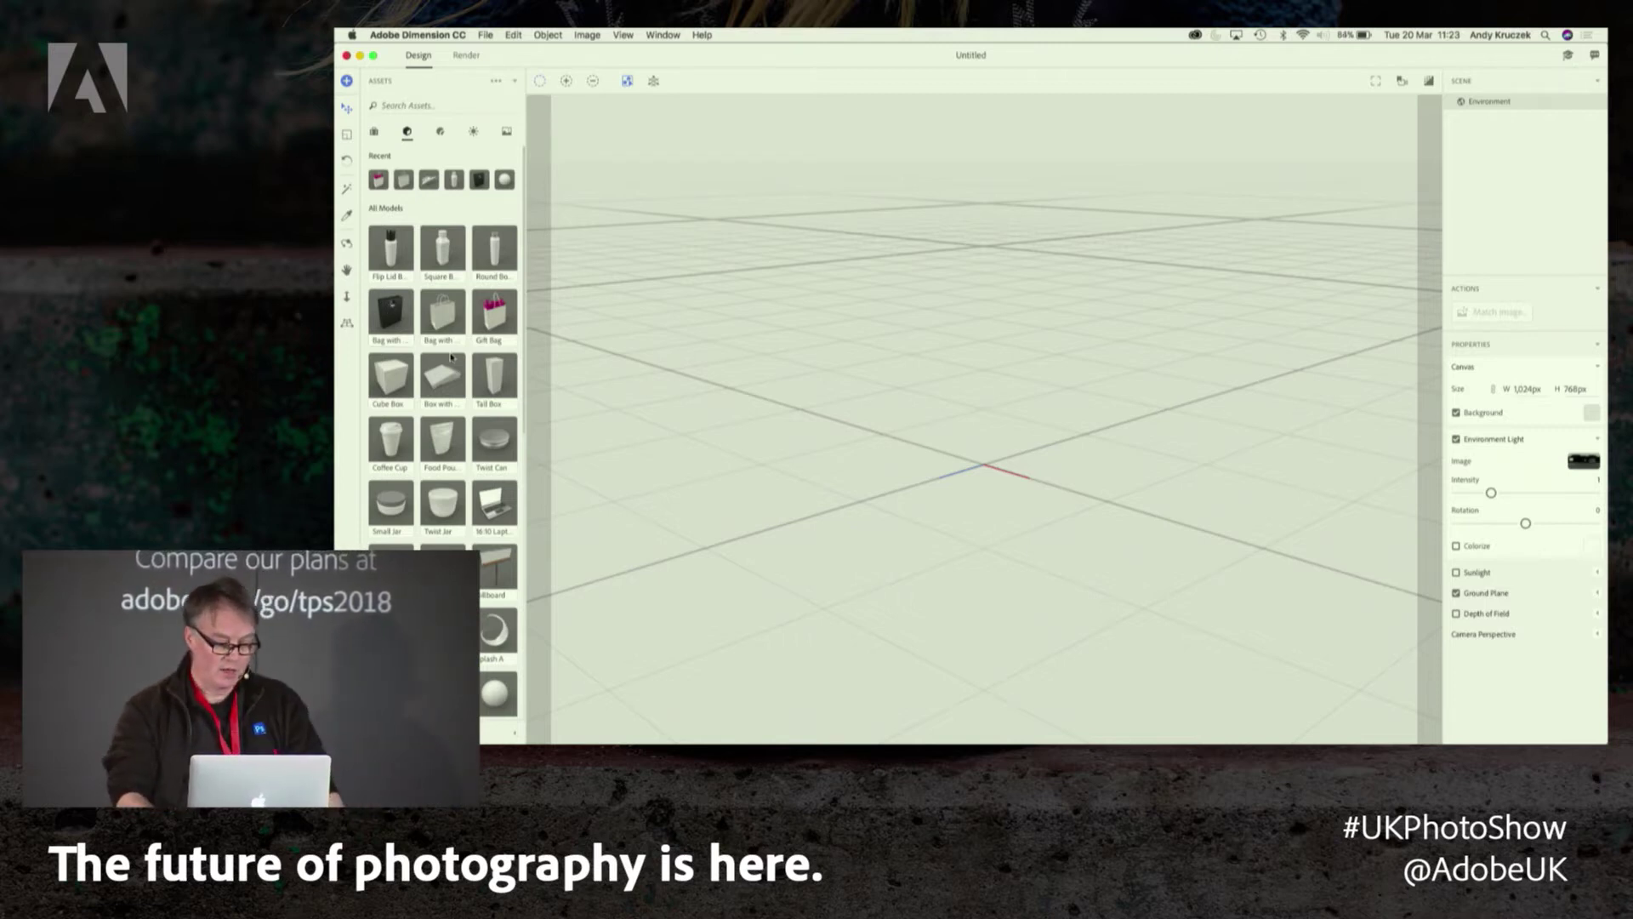
scroll(458, 305, down, 10)
scroll(458, 305, up, 10)
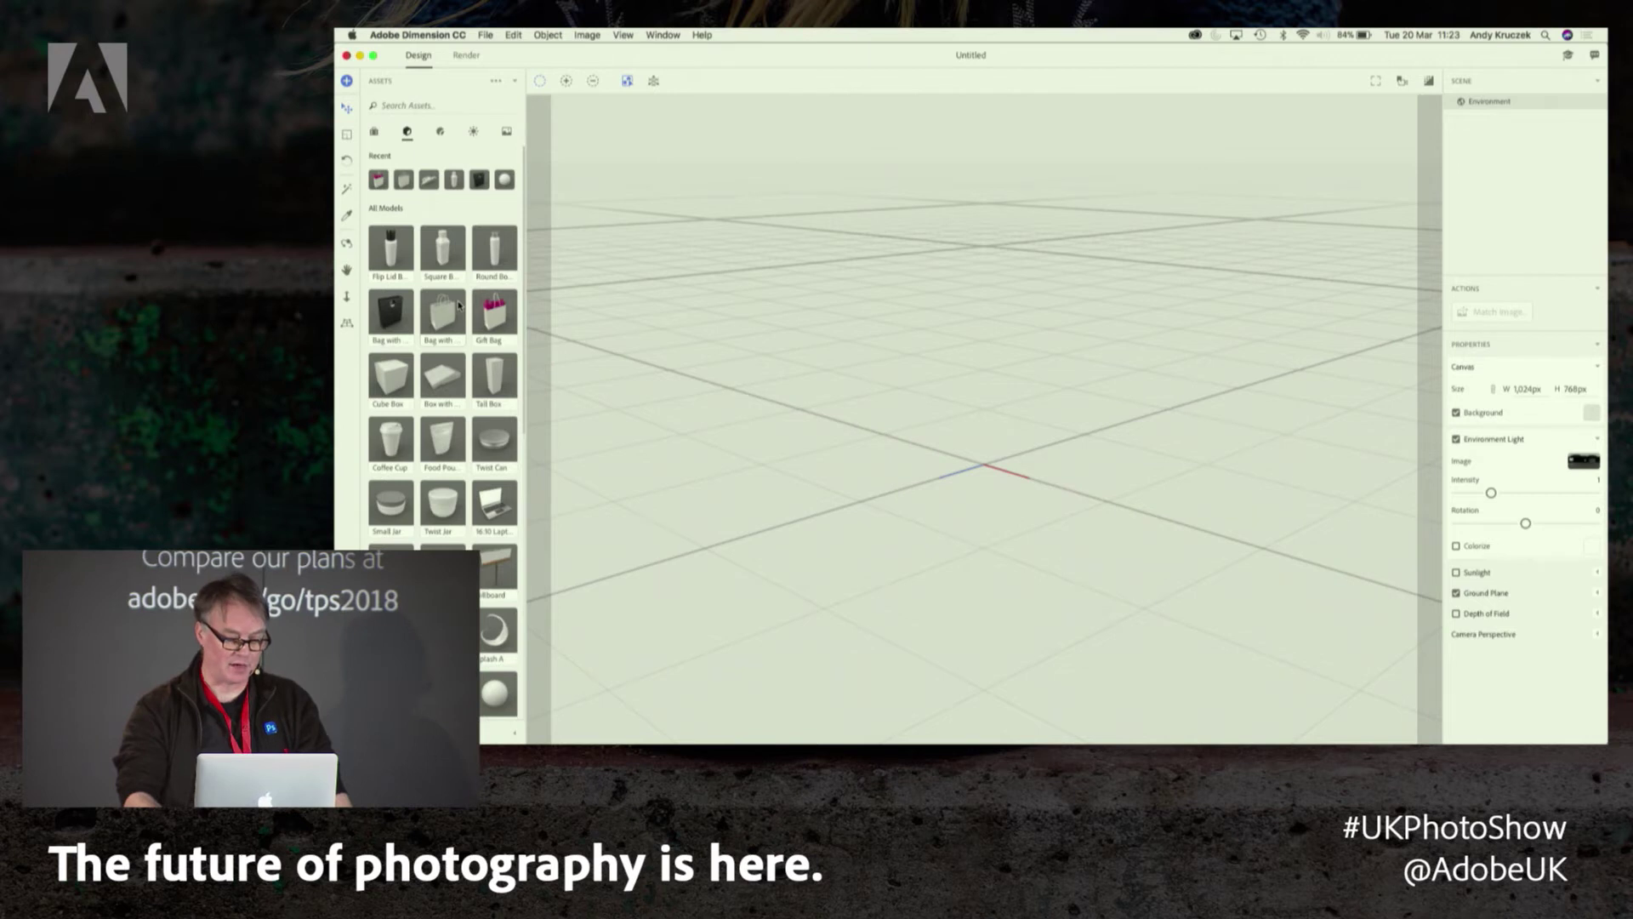
scroll(454, 366, down, 10)
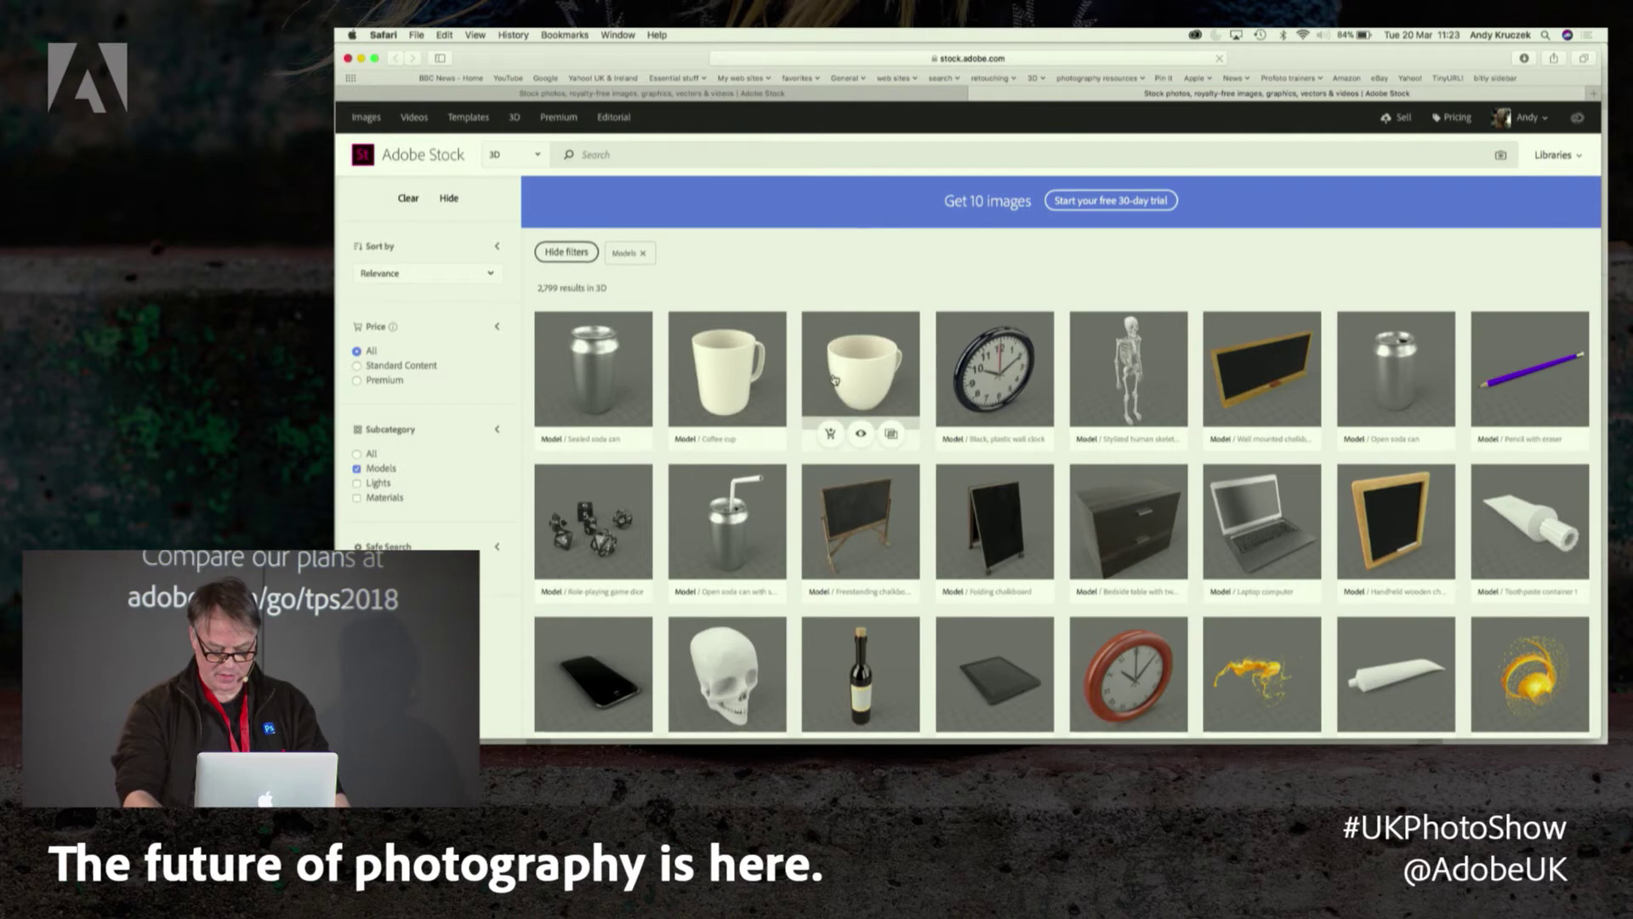
Switch to Adobe Stock in Safari and browse the available 3D models
scroll(766, 426, down, 15)
scroll(834, 380, down, 5)
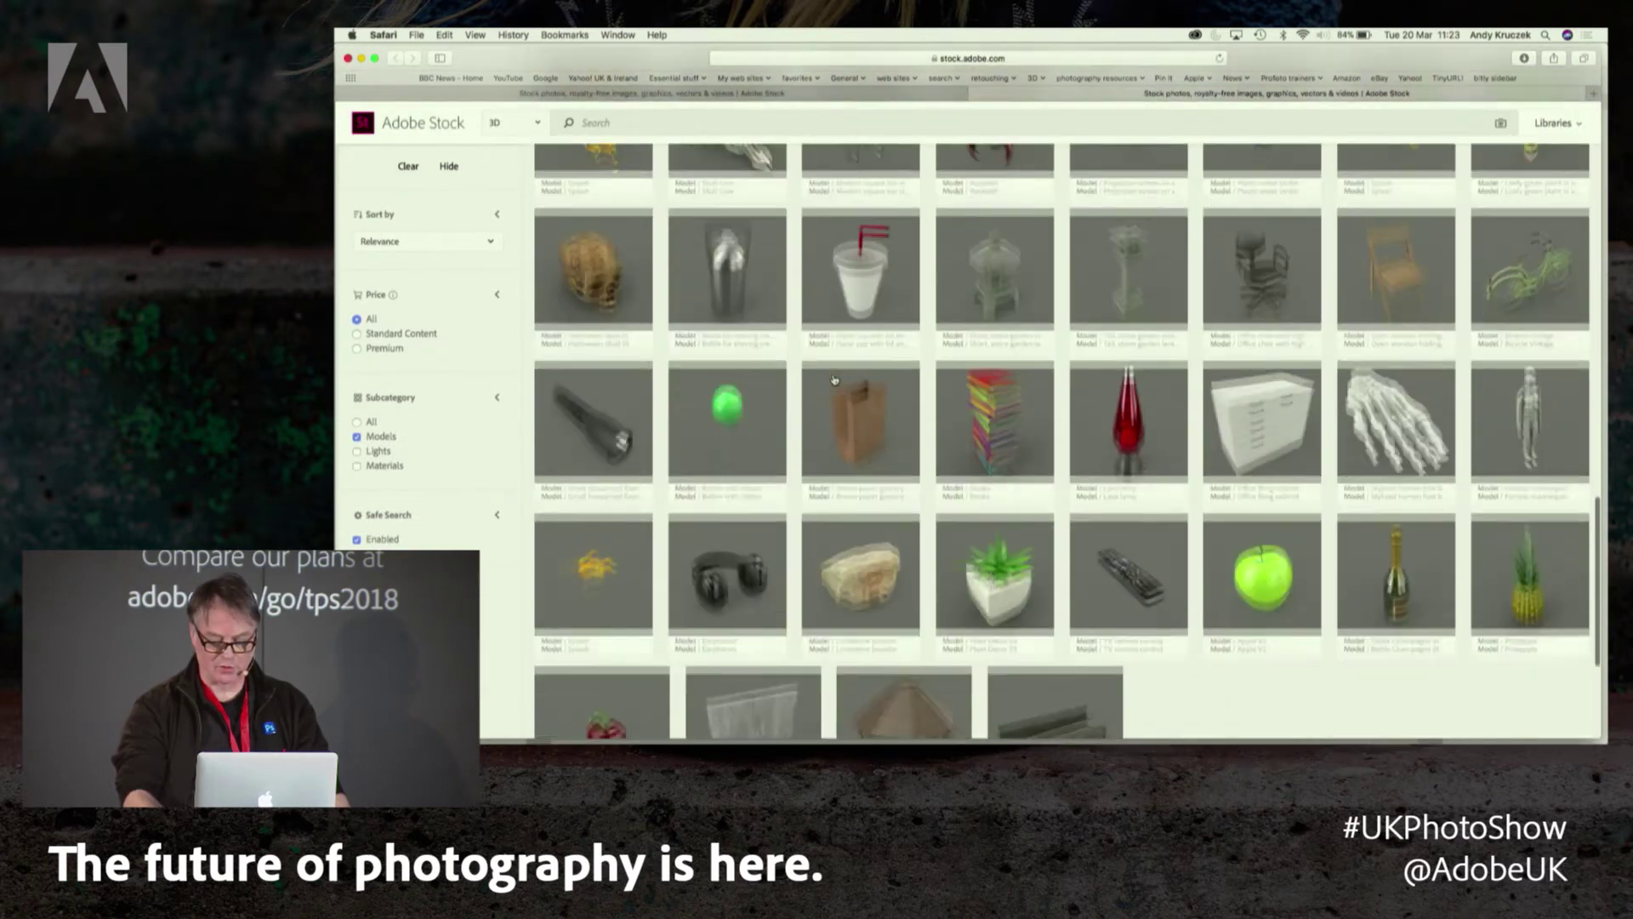
scroll(834, 380, up, 5)
scroll(834, 379, up, 15)
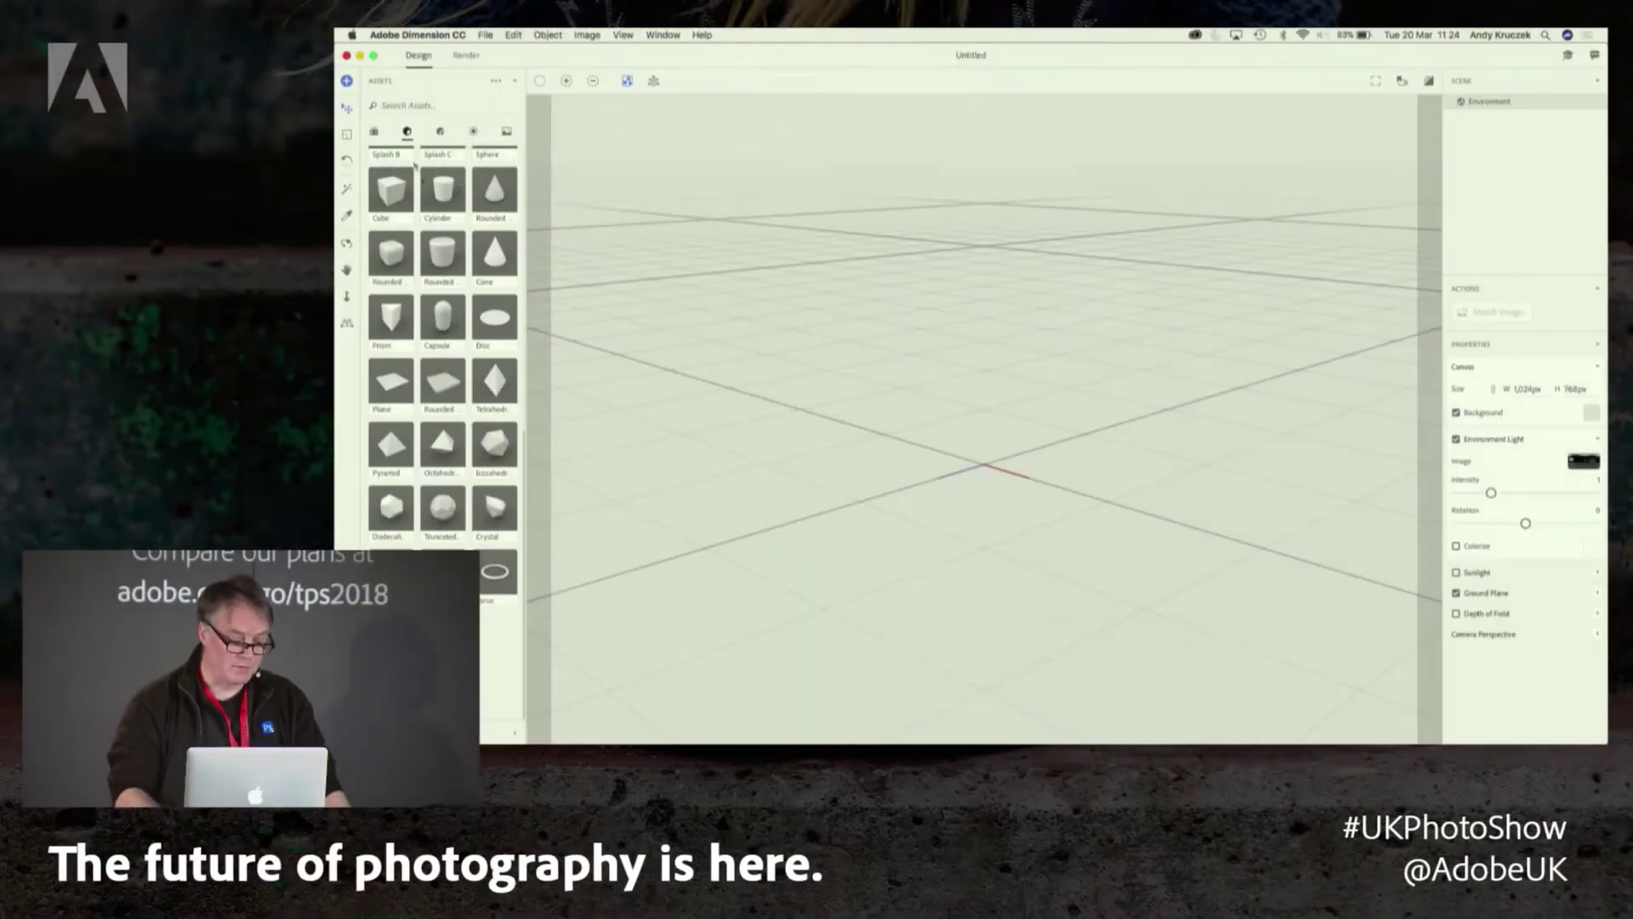
Switch back to Adobe Dimension and add the Bag with Cutout Handles model to the scene
scroll(404, 256, up, 10)
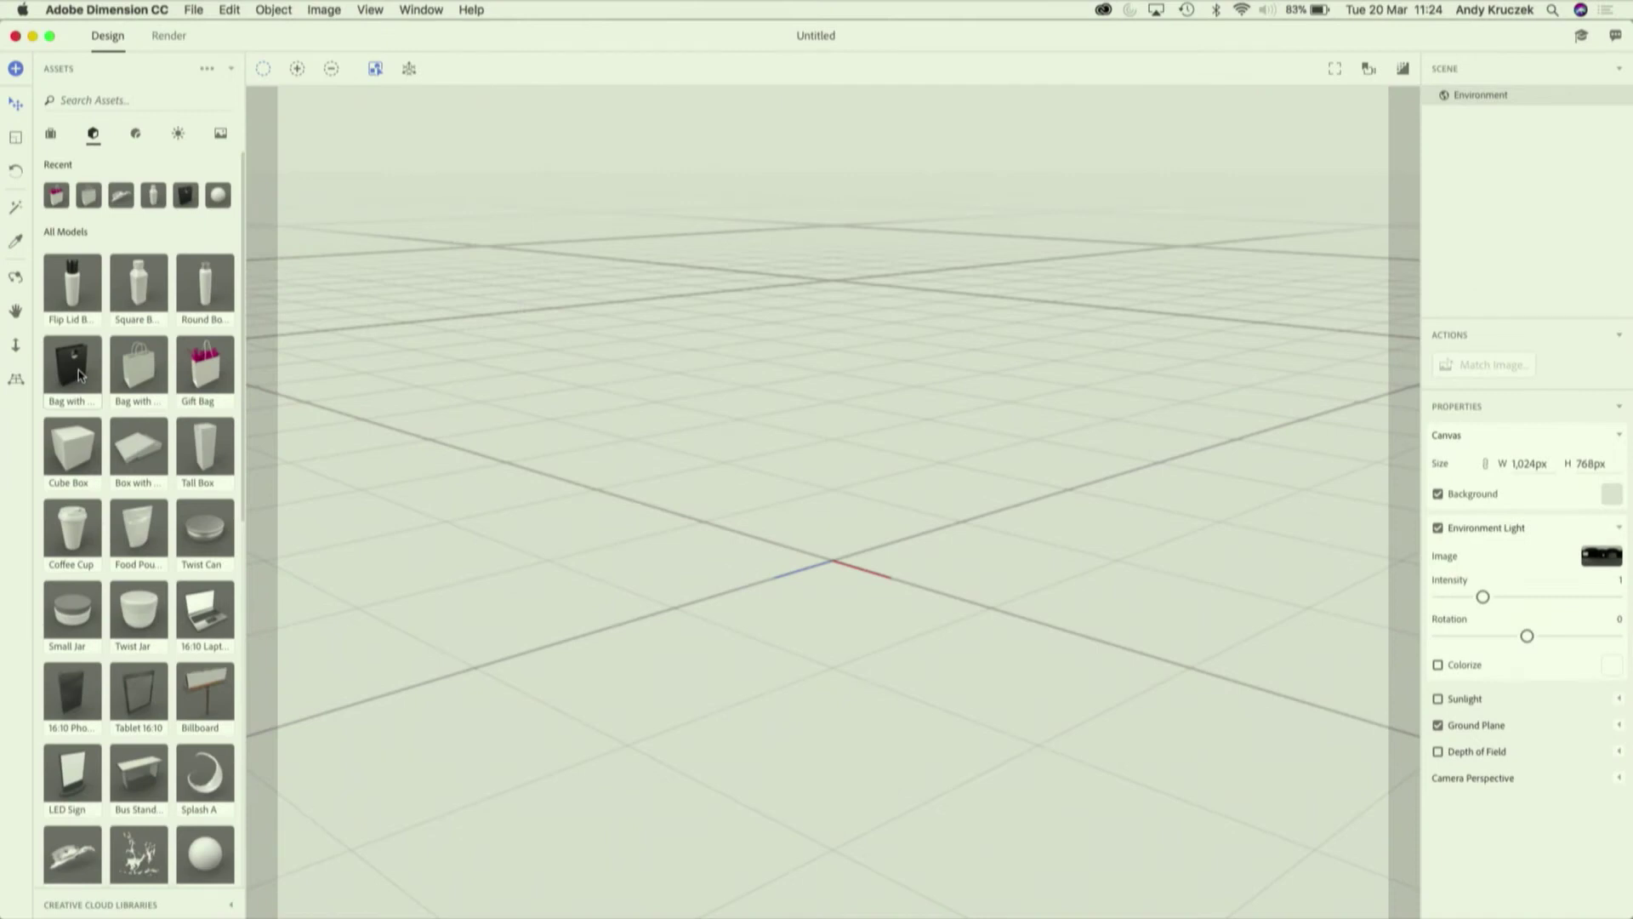
mouse_move(79, 374)
mouse_down()
mouse_move(106, 393)
mouse_move(346, 383)
mouse_move(856, 517)
mouse_move(886, 633)
mouse_move(890, 432)
mouse_move(690, 556)
mouse_move(1012, 503)
mouse_move(1088, 574)
mouse_move(840, 653)
mouse_move(648, 679)
mouse_move(488, 557)
mouse_move(957, 534)
mouse_move(778, 523)
mouse_move(616, 643)
mouse_move(273, 547)
mouse_move(62, 375)
mouse_move(61, 351)
mouse_up()
click(78, 361)
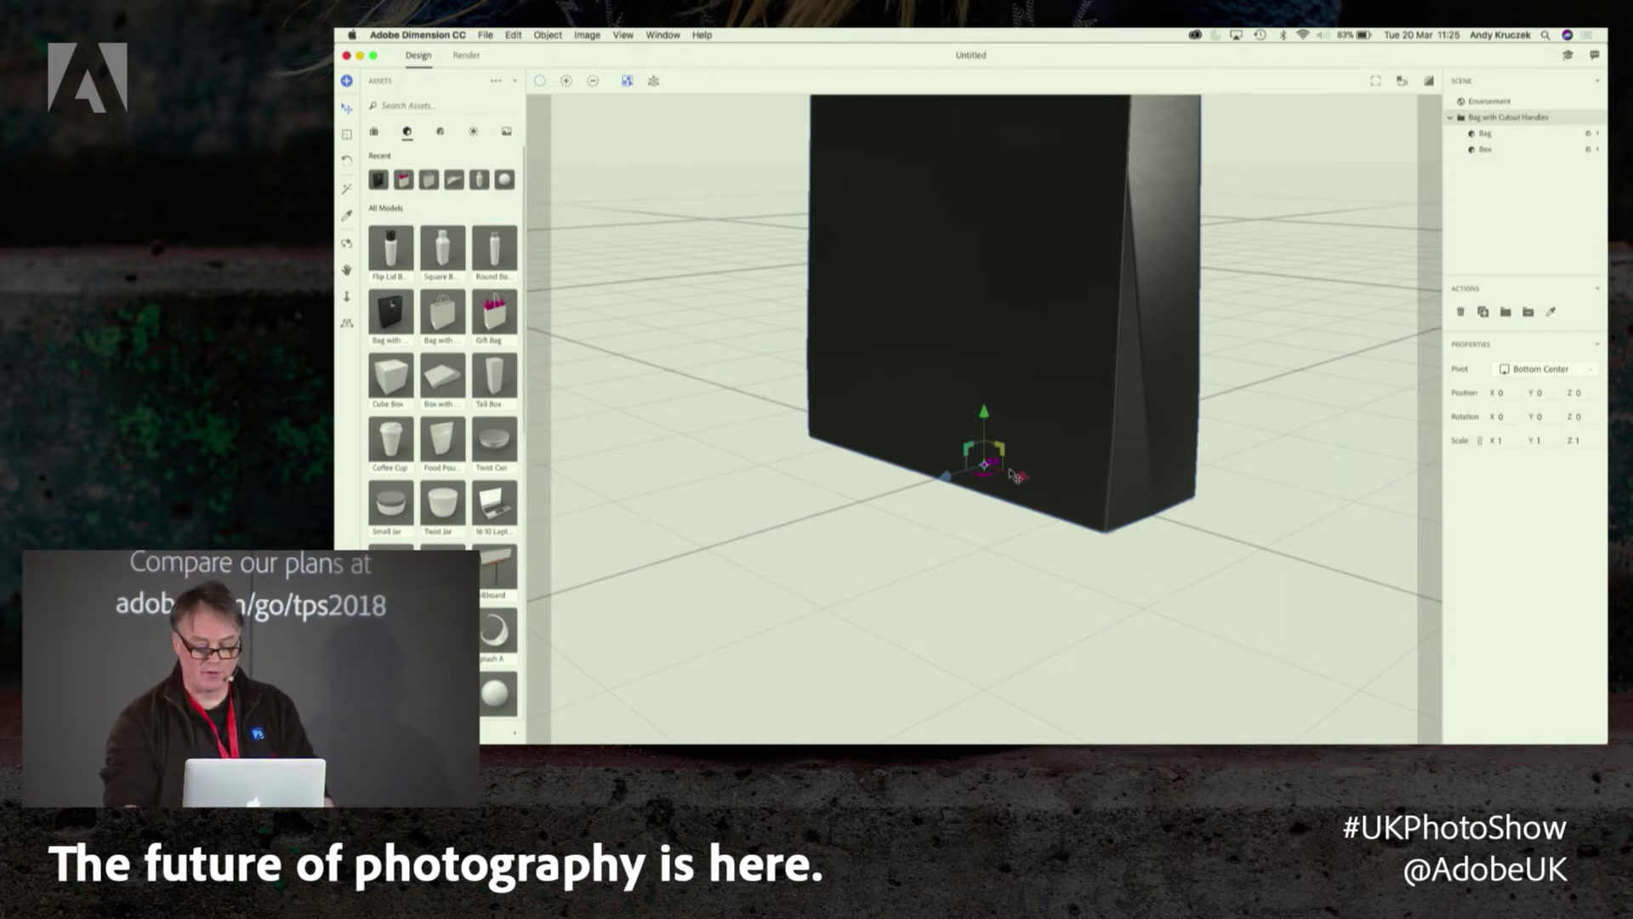
Move the bag across the ground plane and vertically to about X -6, Y -0.1, Z 0.8
drag(1023, 481, 876, 512)
drag(915, 406, 939, 502)
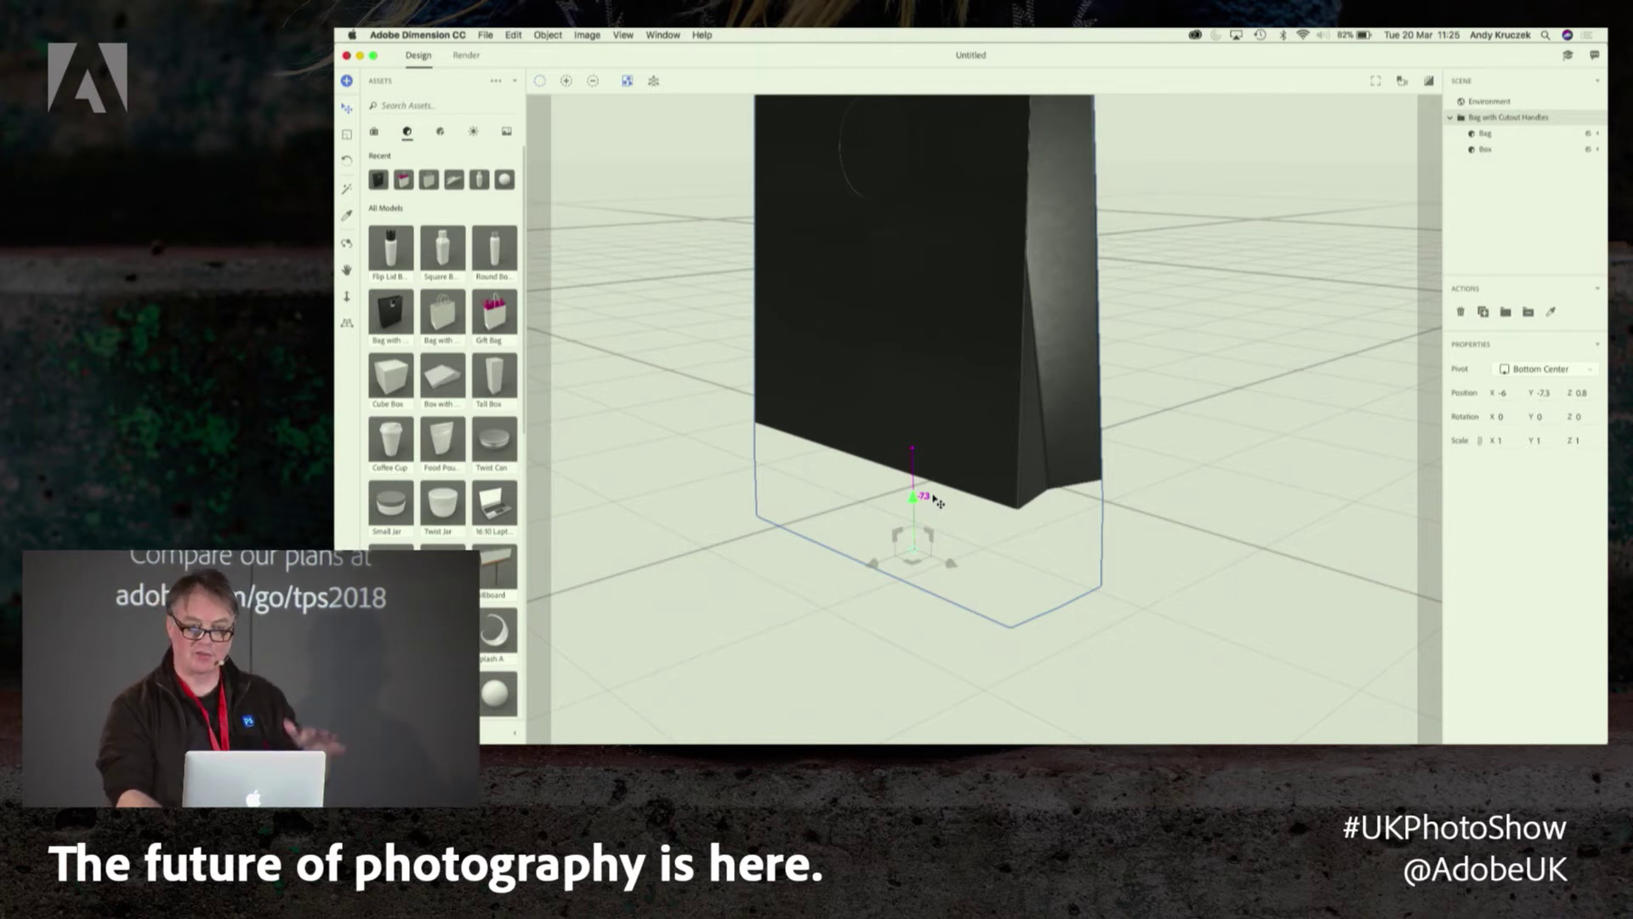
drag(938, 503, 918, 402)
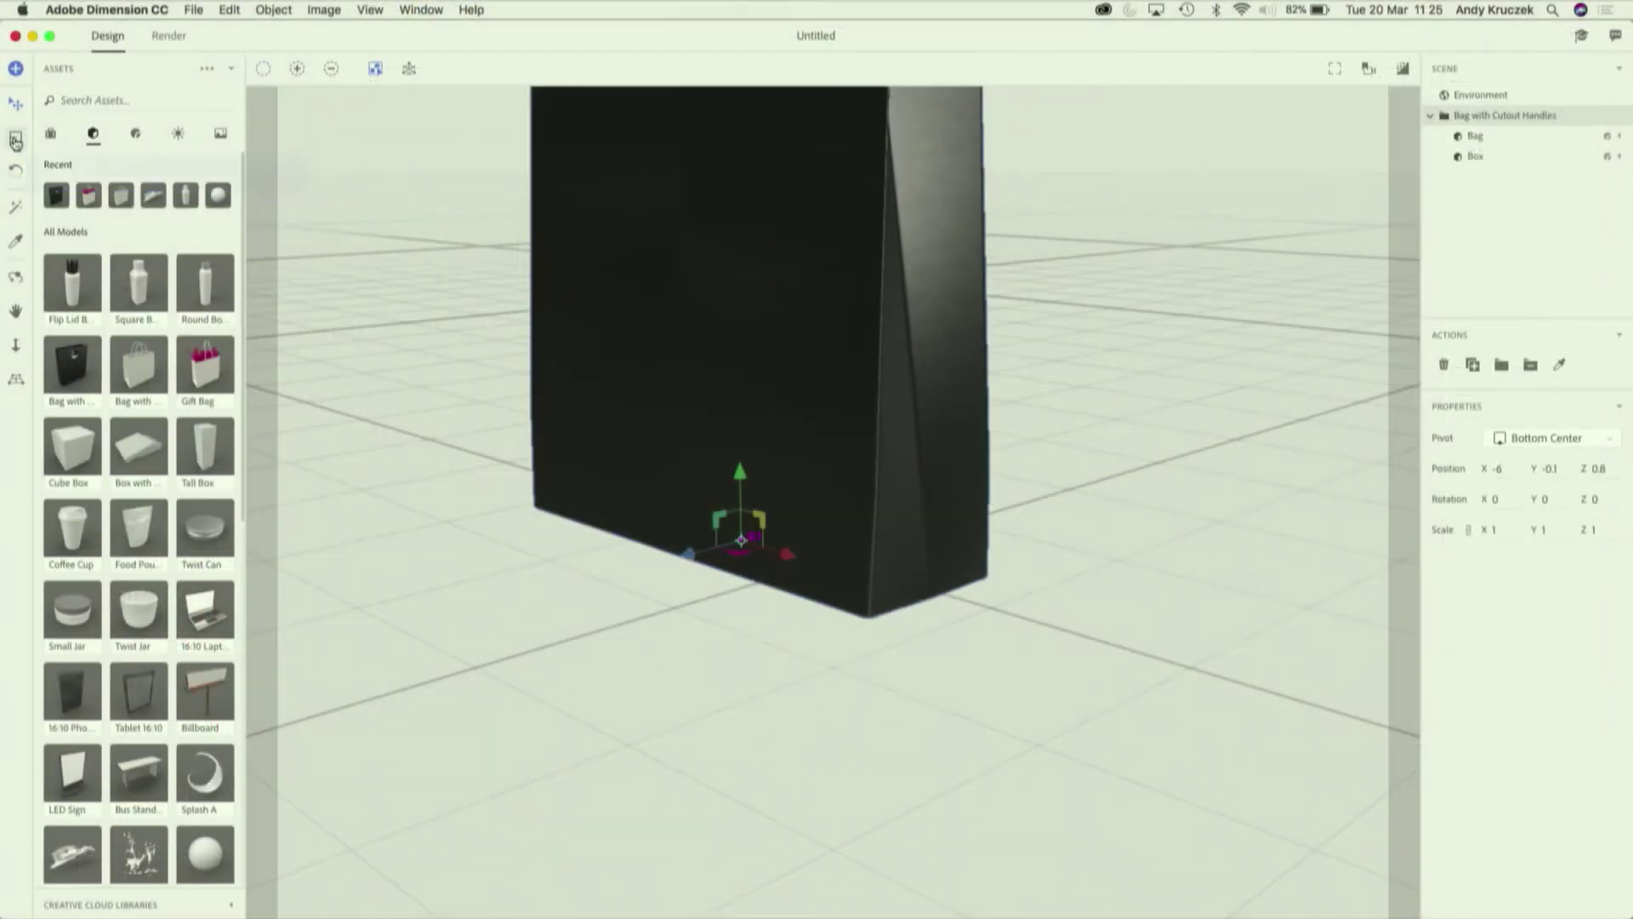
Scale the bag down to about X 0.7, Y 0.6, Z 0.6 so the whole model fits on the canvas
click(347, 137)
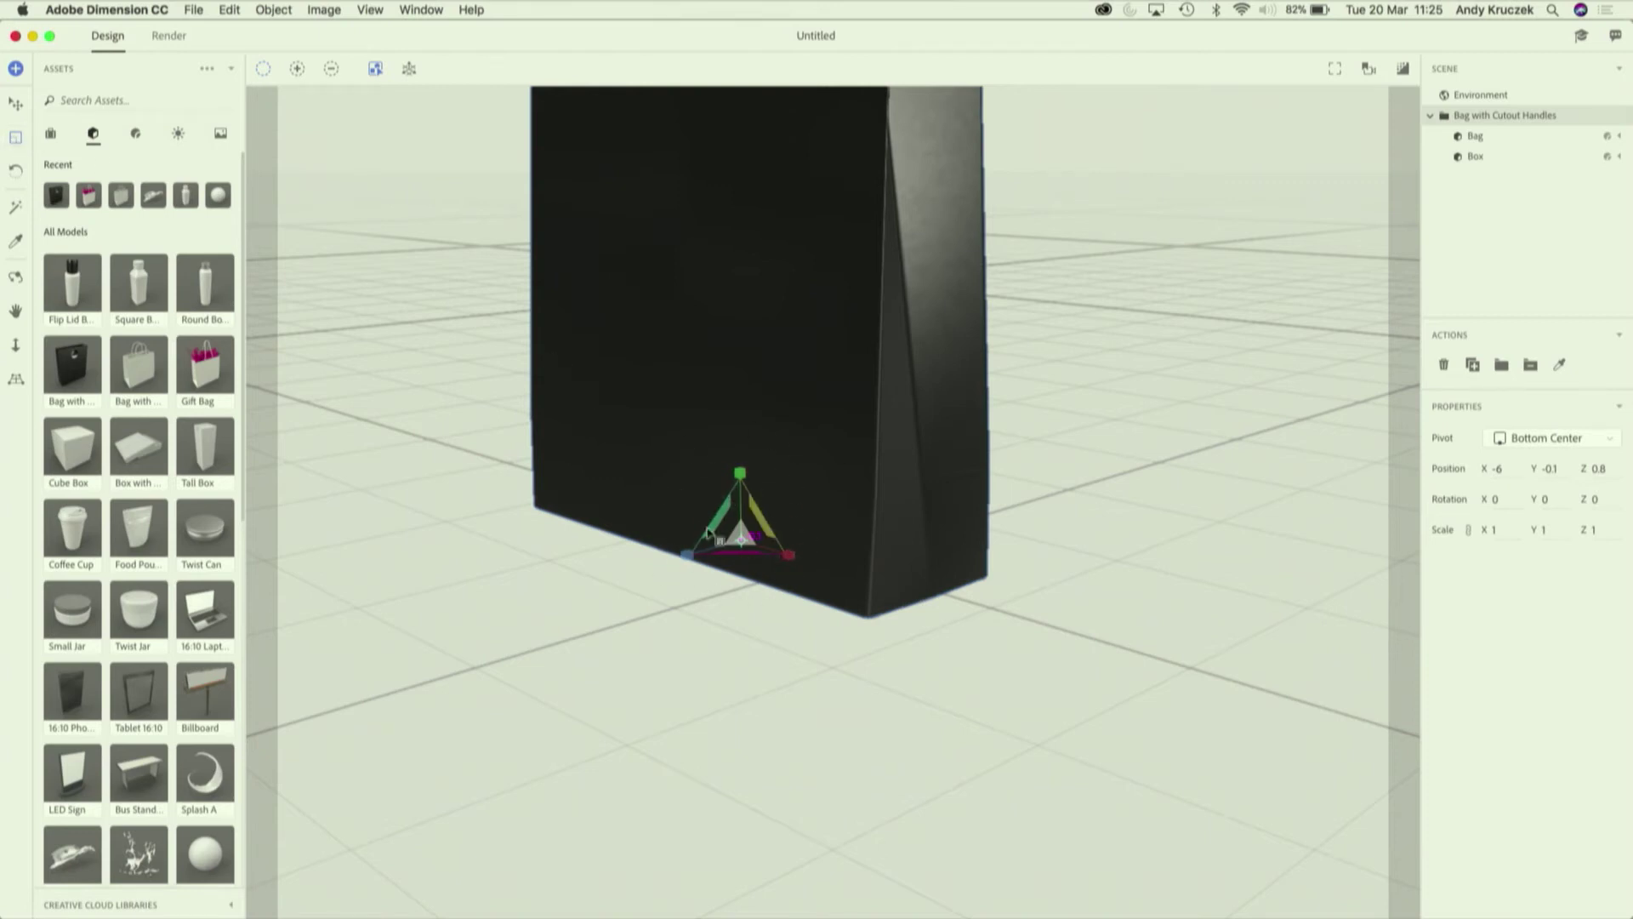
click(740, 540)
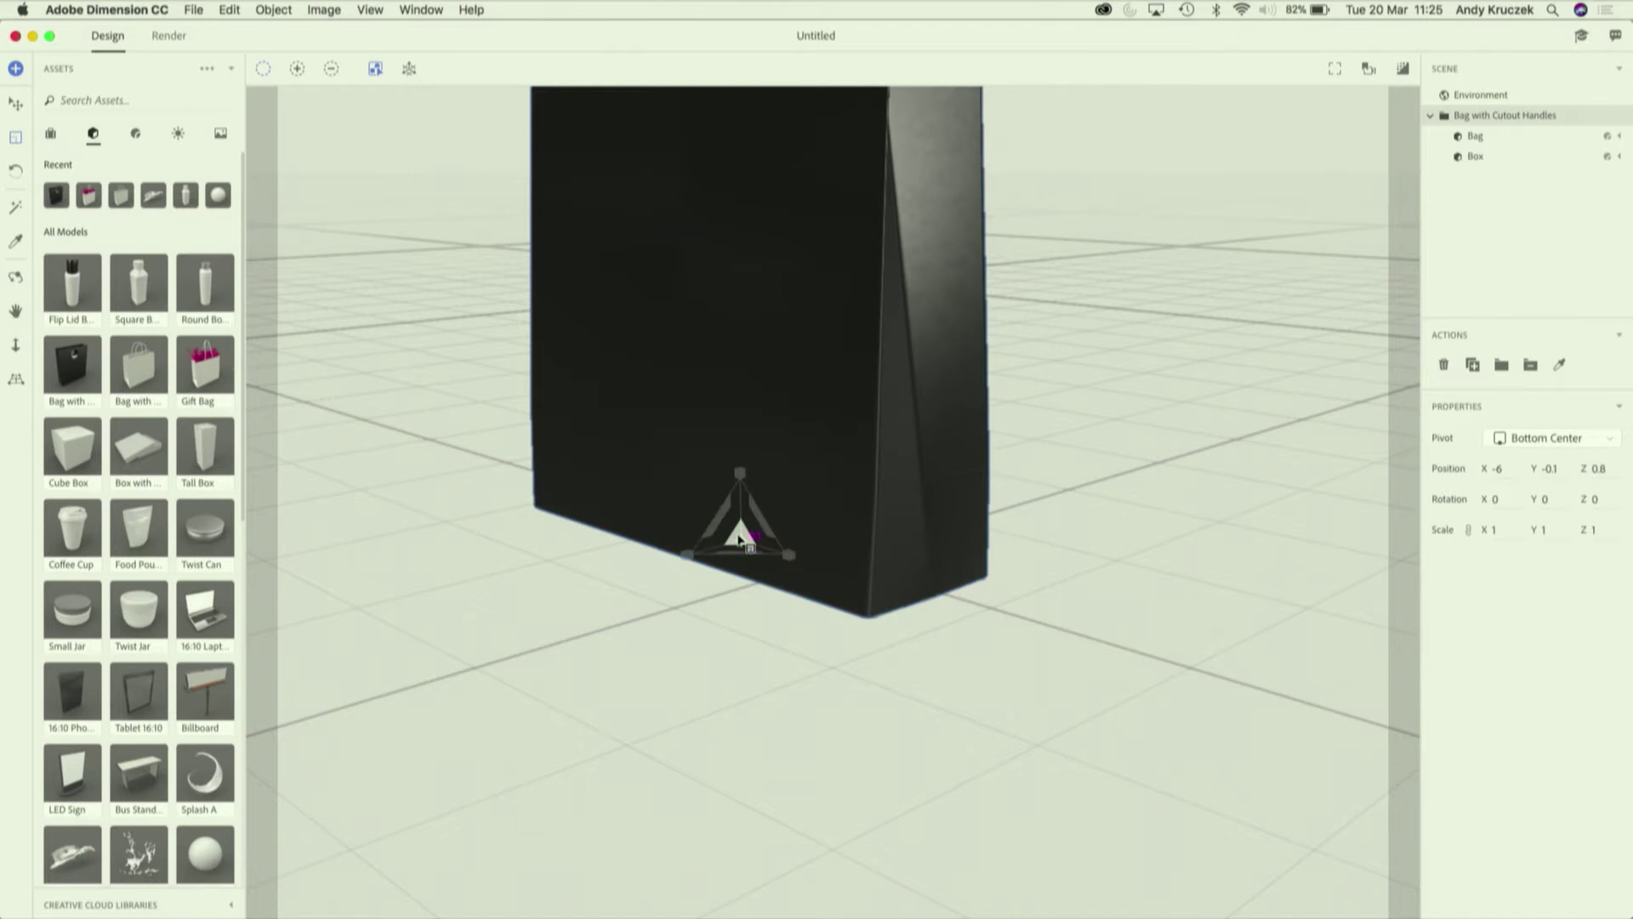
drag(736, 547, 768, 840)
drag(791, 557, 709, 546)
mouse_move(740, 473)
mouse_down()
mouse_move(744, 399)
mouse_move(745, 468)
mouse_up()
drag(740, 536, 739, 561)
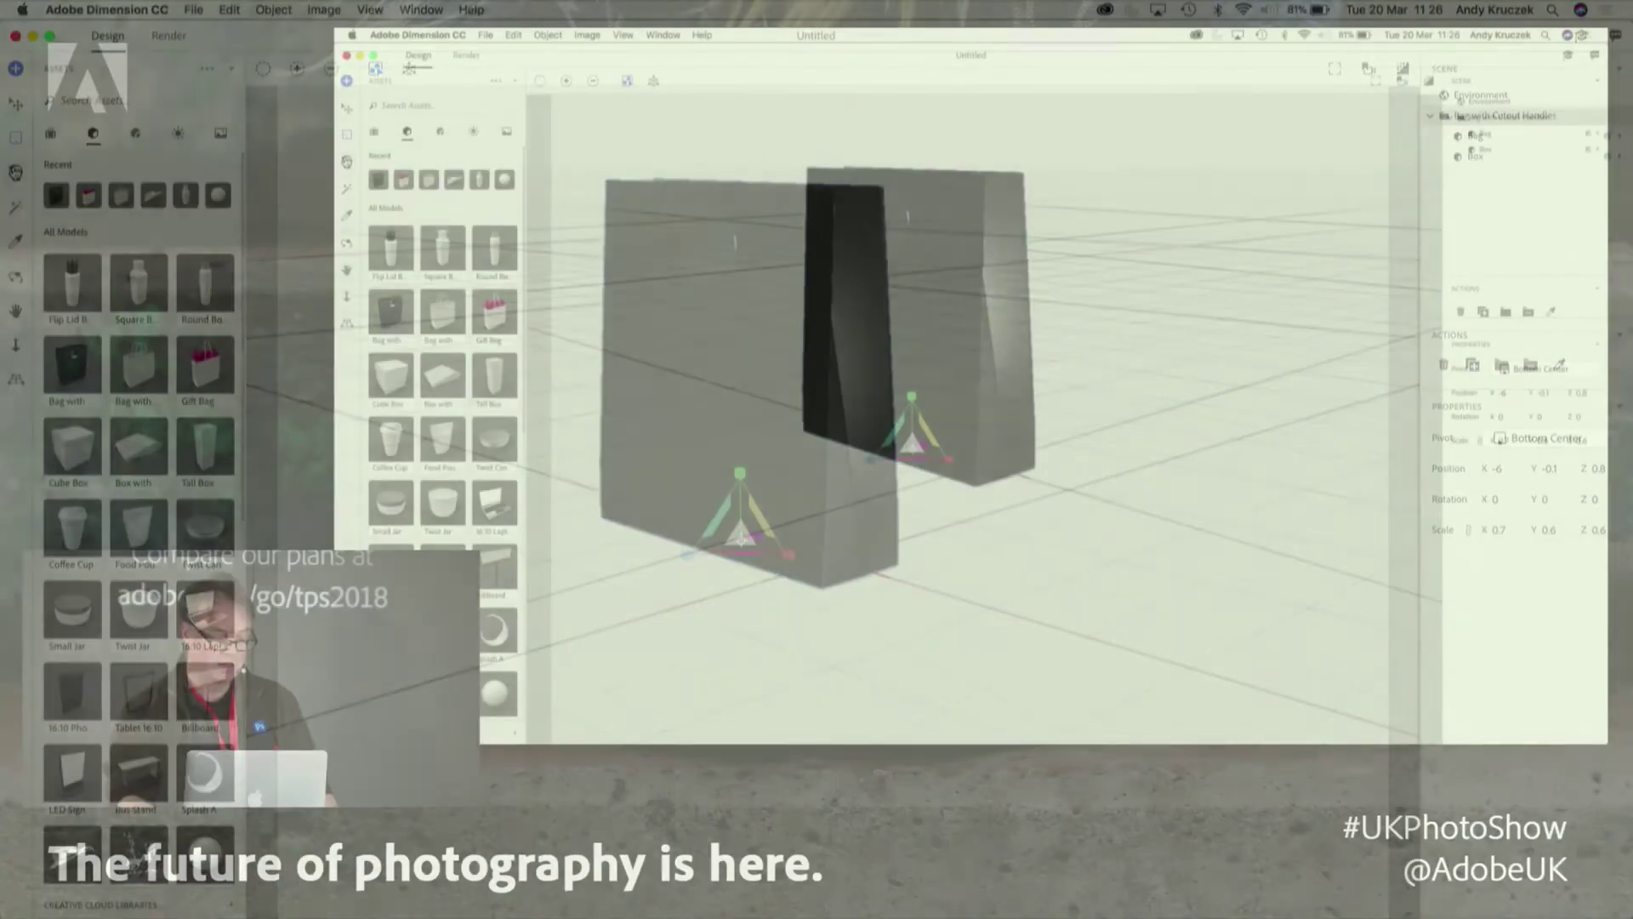
Rotate the bag to about X 180, Y 170.3, Z 179.5
key(r)
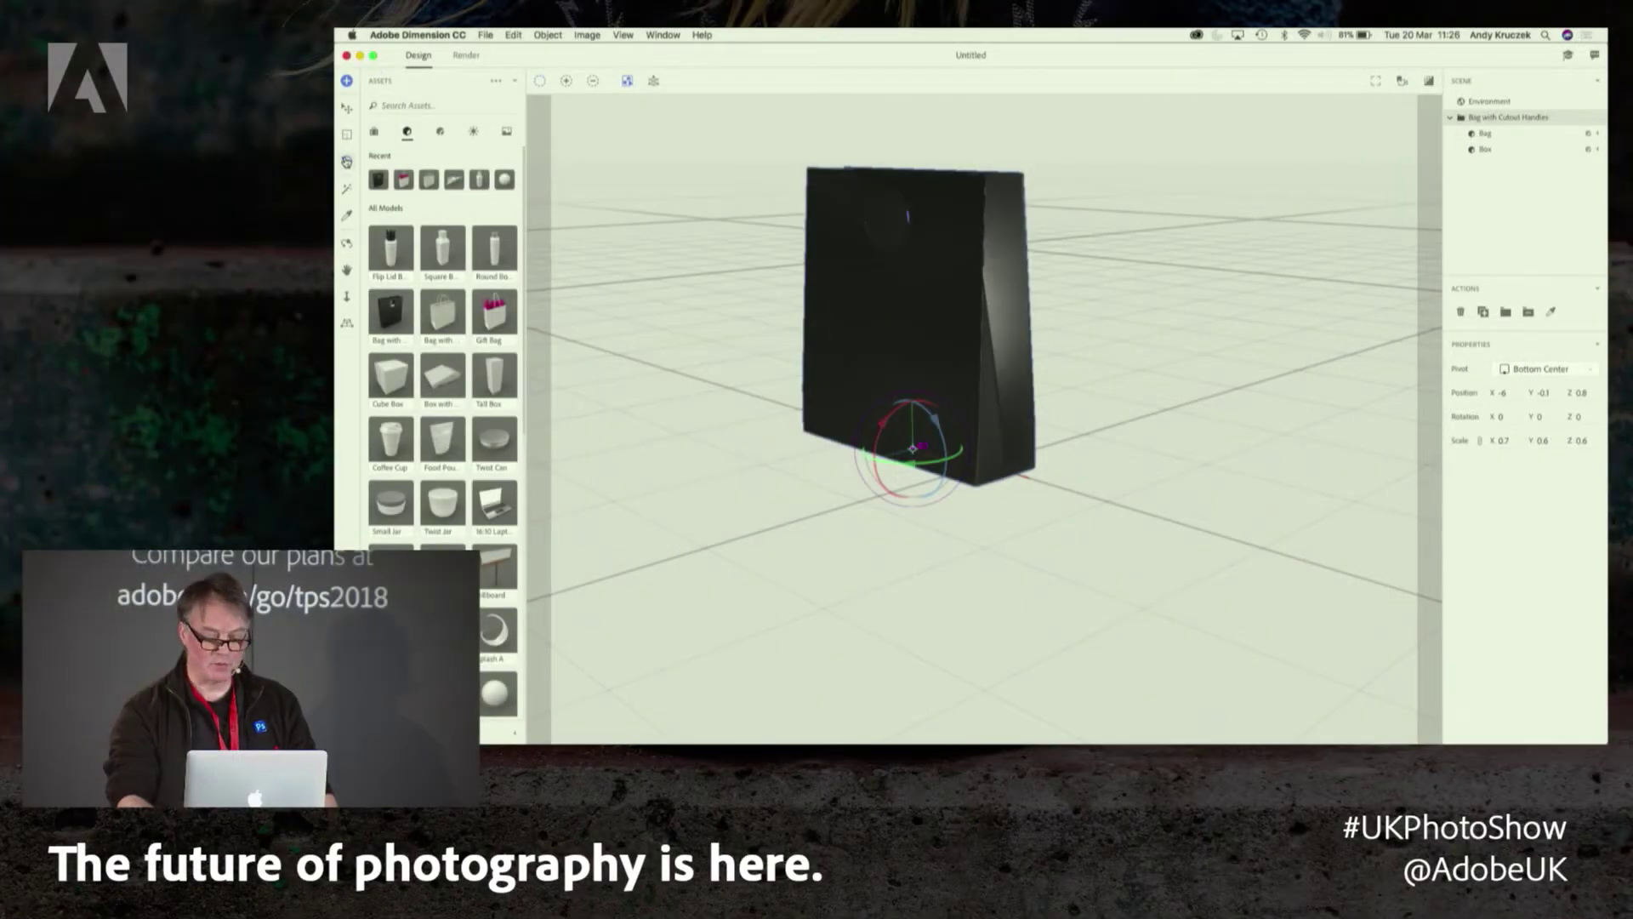
drag(912, 466, 598, 428)
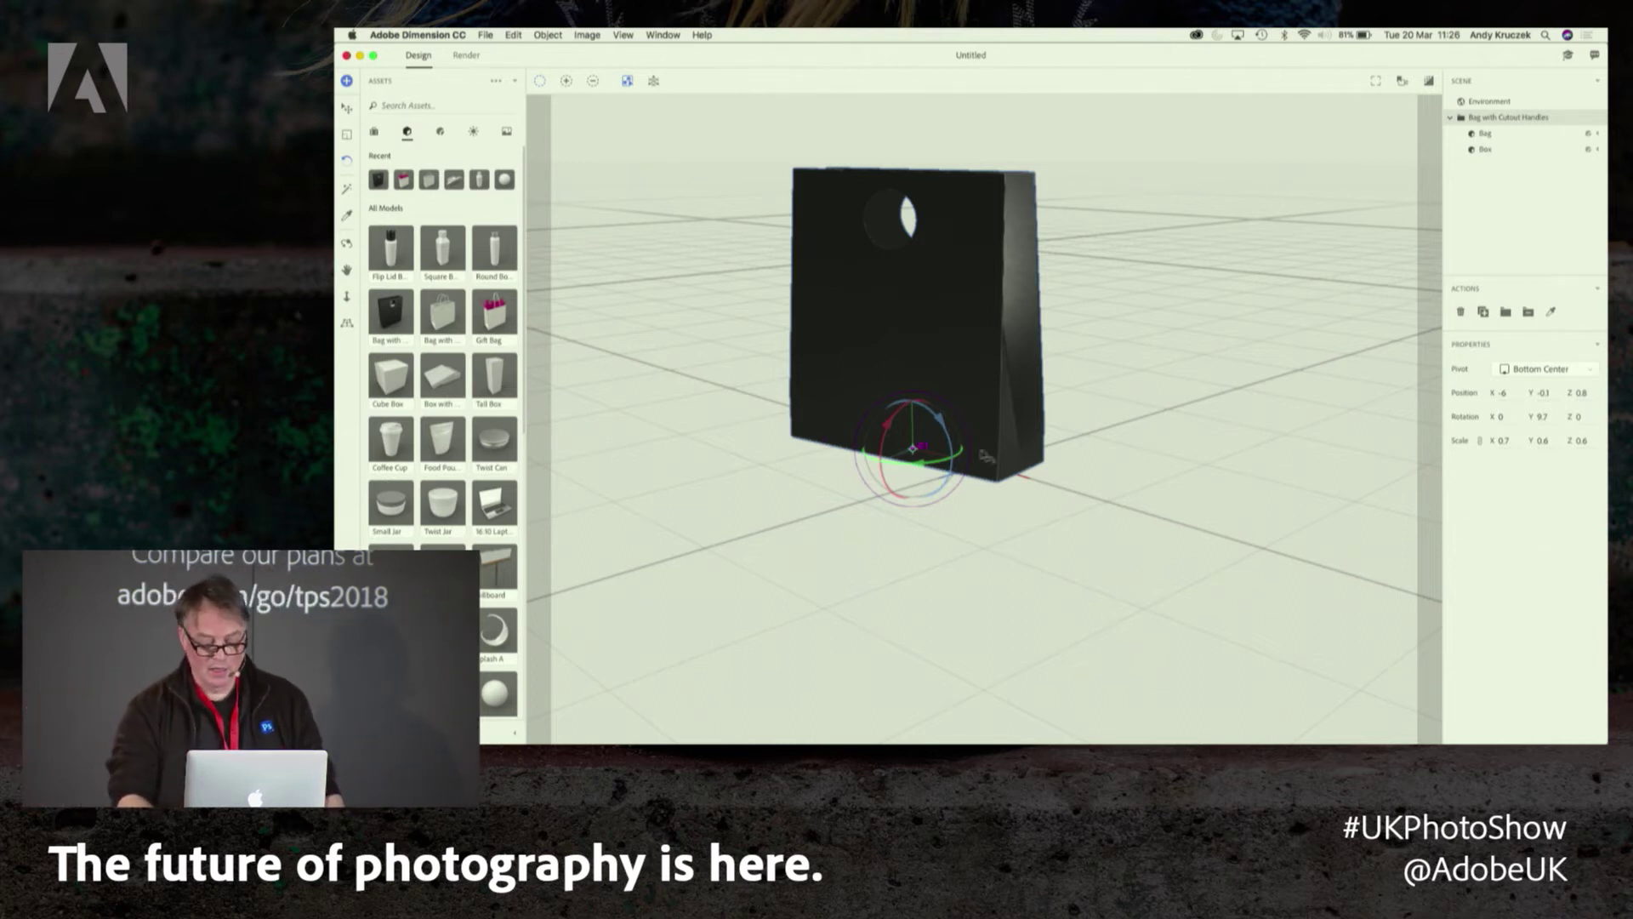
mouse_move(936, 443)
mouse_down()
mouse_move(944, 428)
mouse_move(955, 547)
mouse_move(960, 486)
mouse_move(933, 430)
mouse_up()
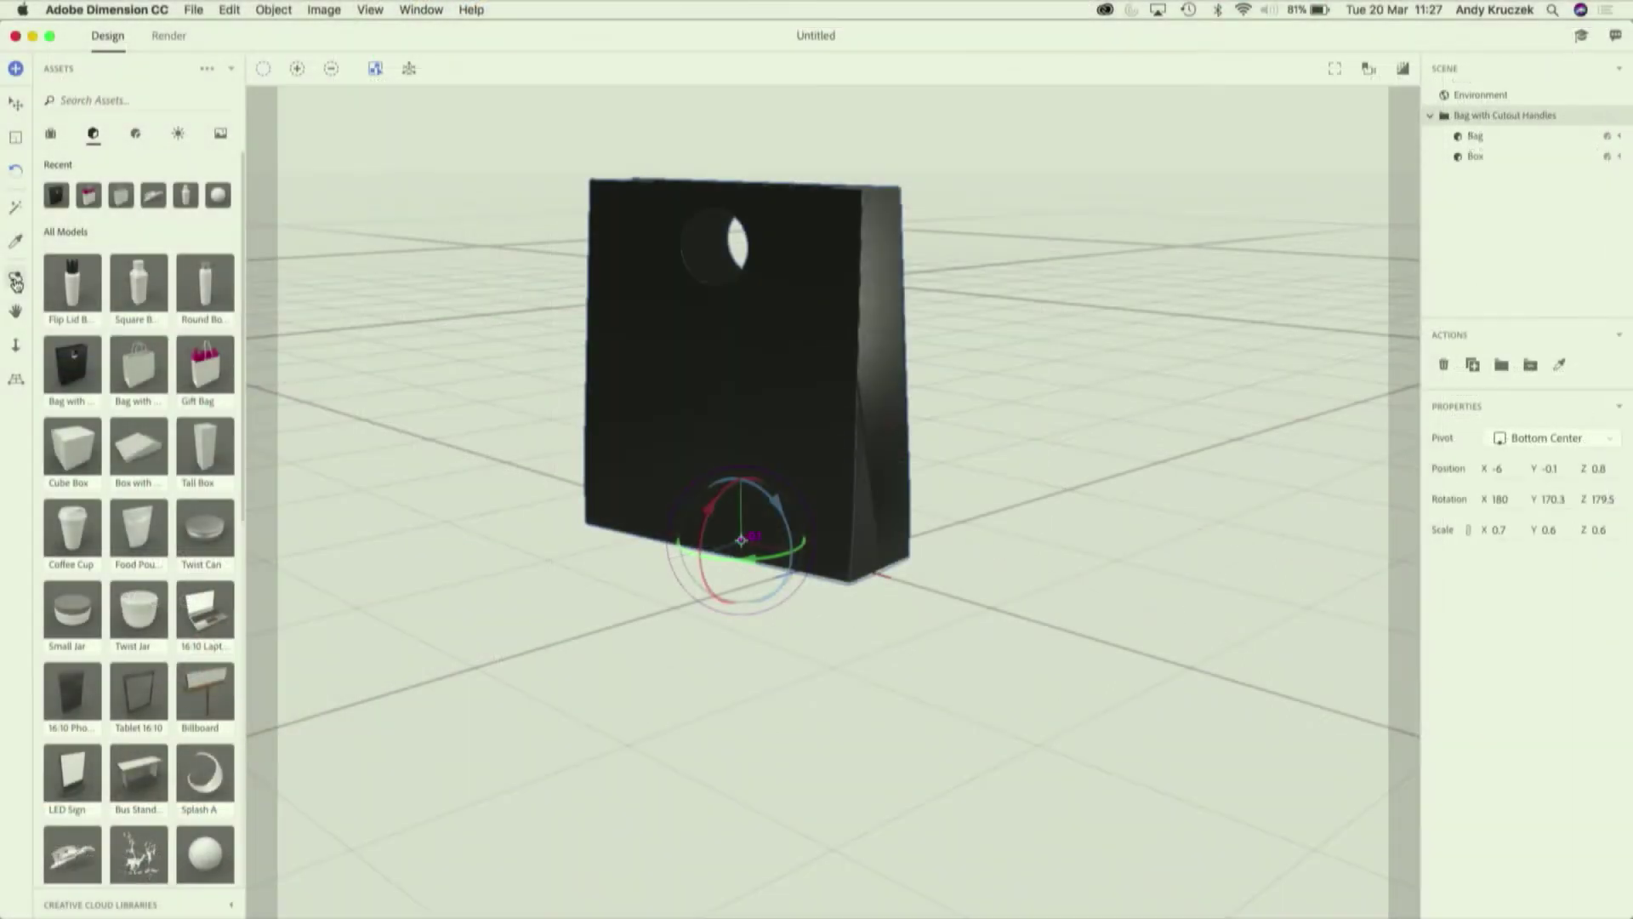
Orbit the camera over the bag's open top and down to an angled view of its opposite face
click(16, 281)
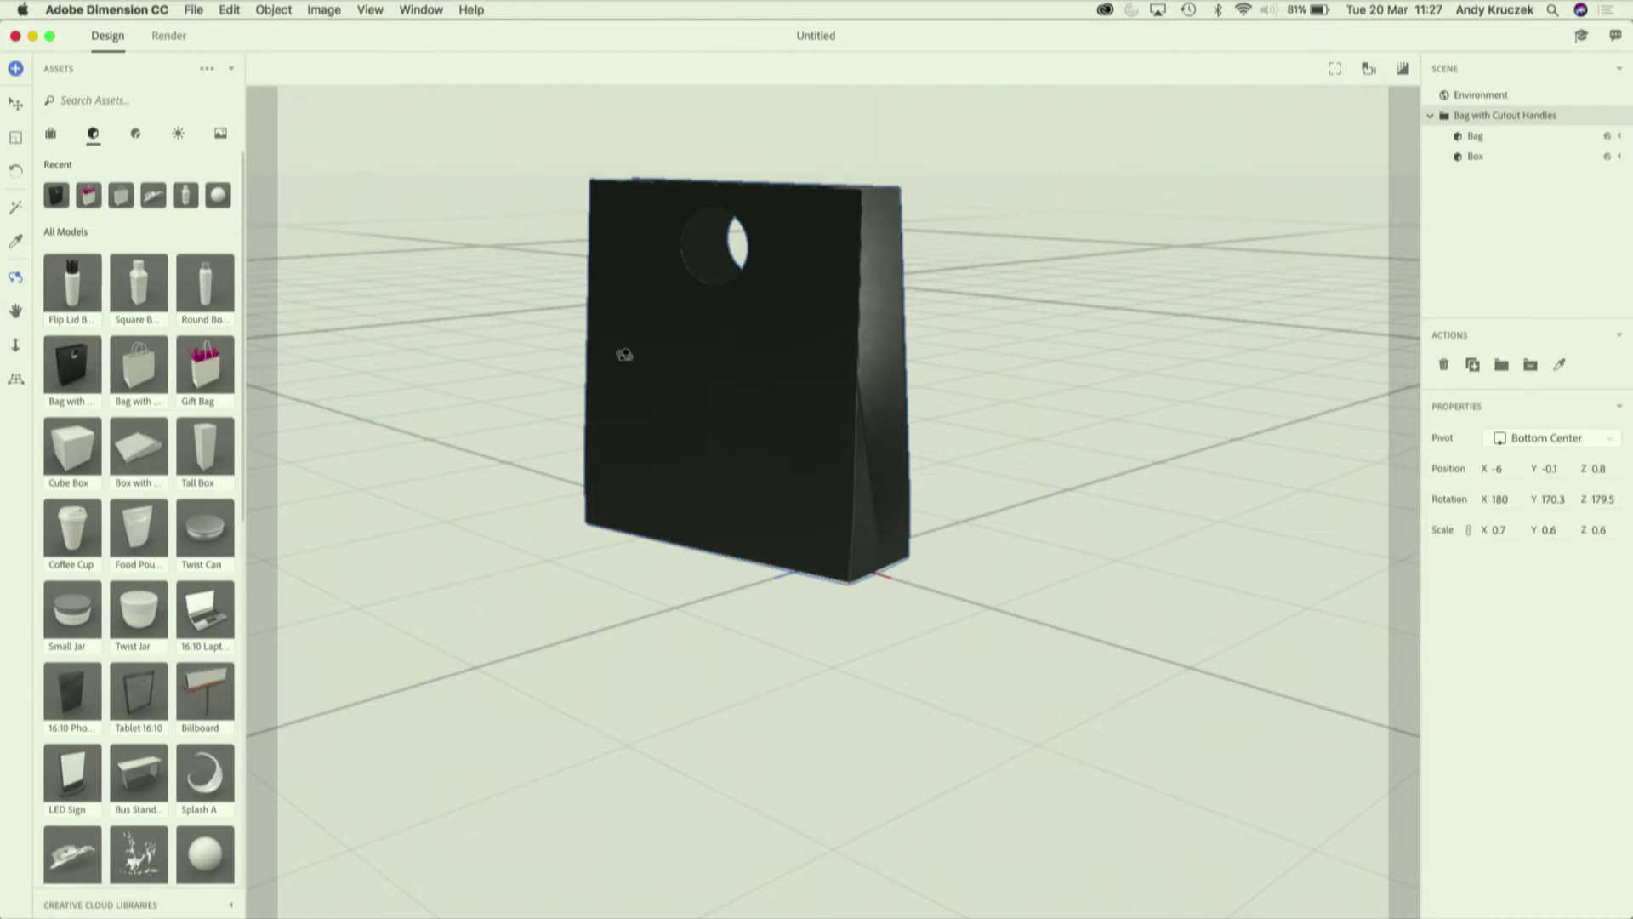
drag(775, 350, 1181, 677)
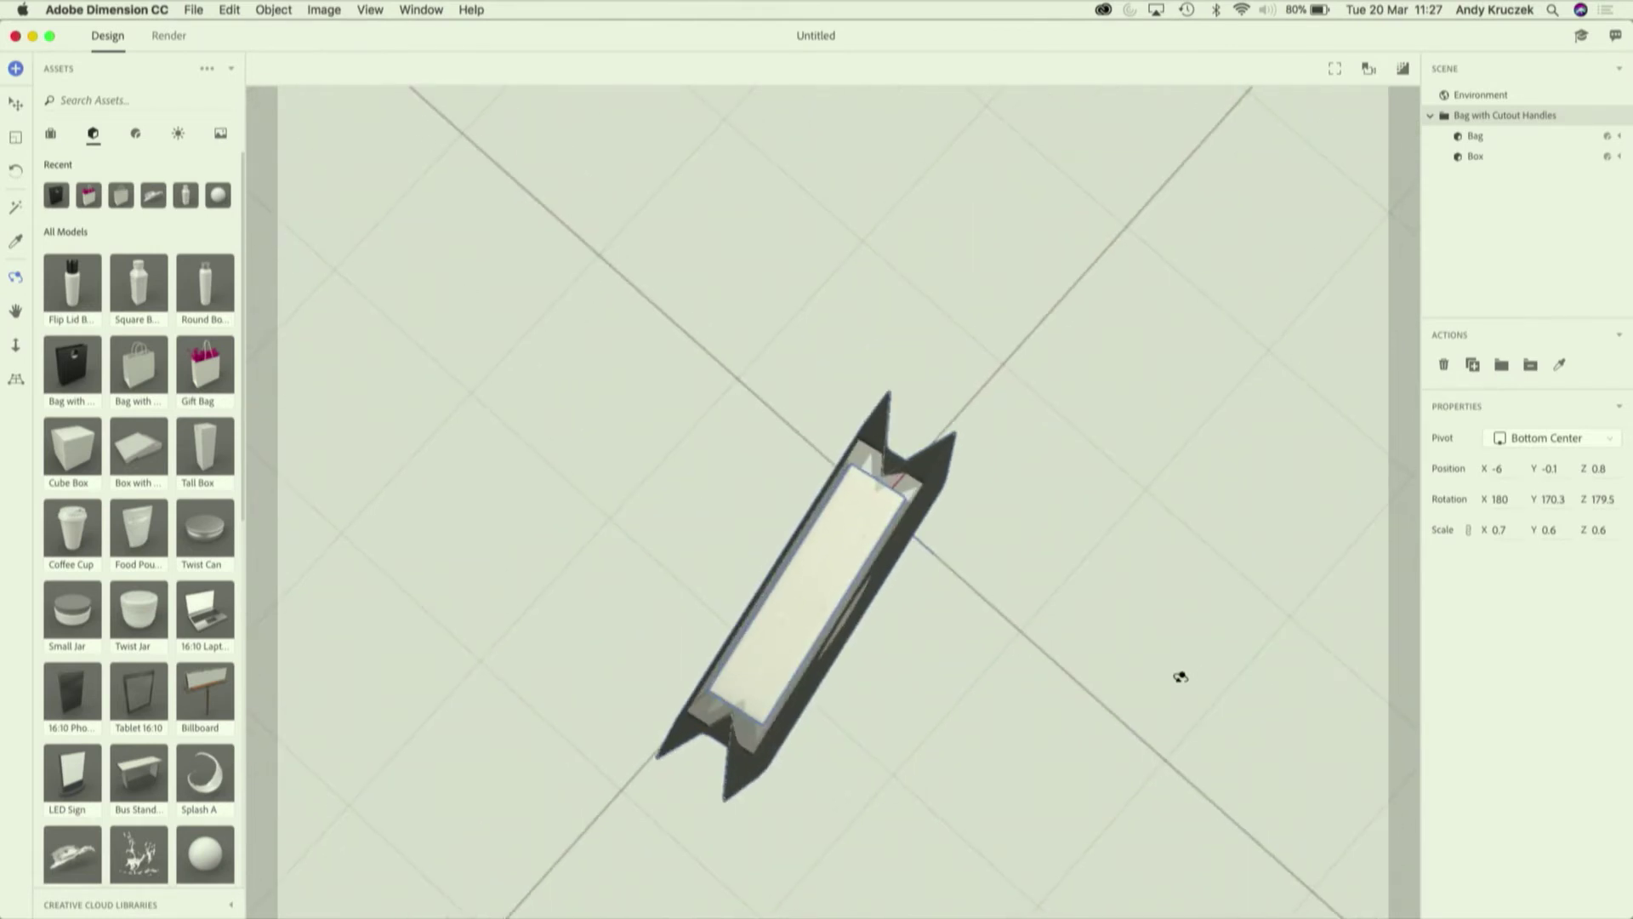
drag(1181, 677, 1146, 316)
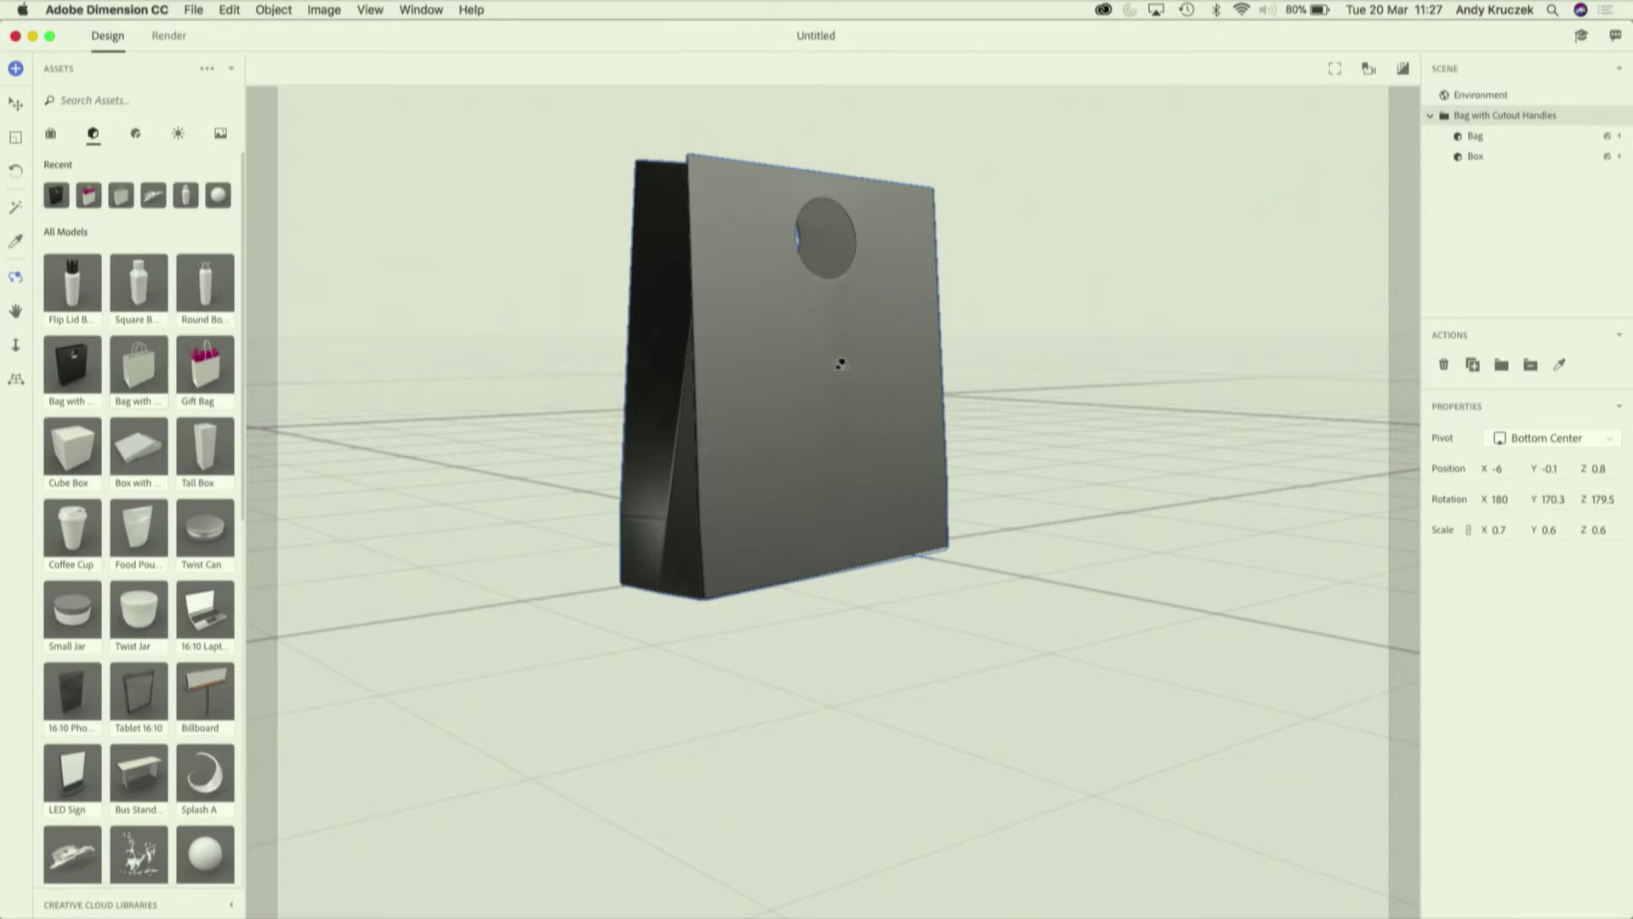
drag(840, 364, 1295, 313)
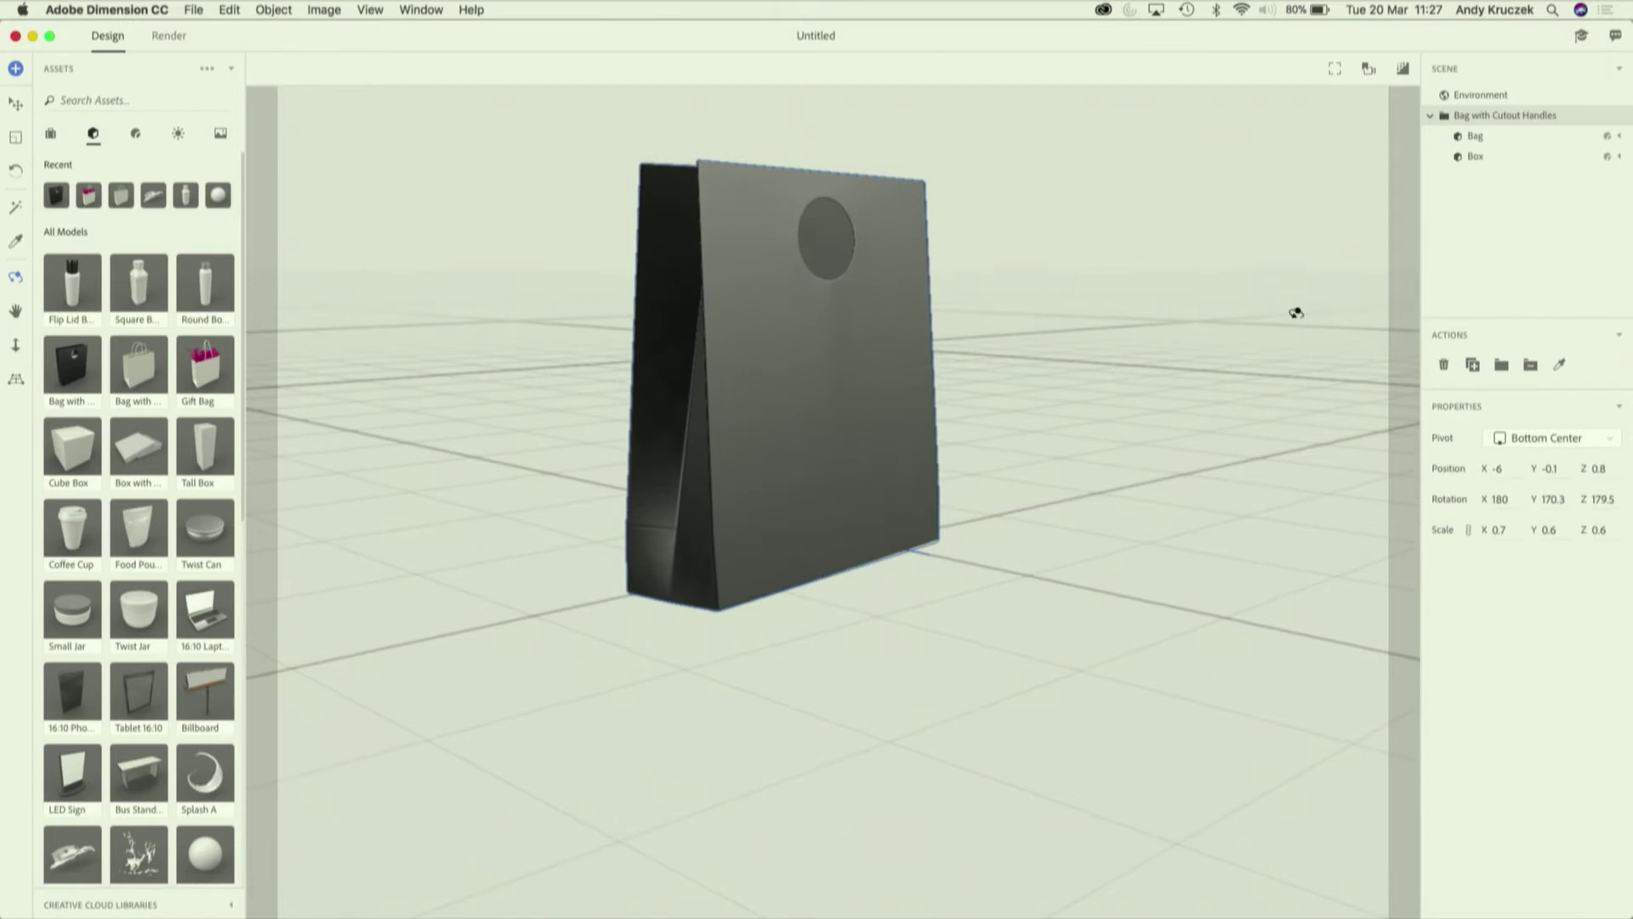
Move the Box out of the bag to stand beside it at about X 18.1, Y 1.4, Z -3.3
click(1480, 162)
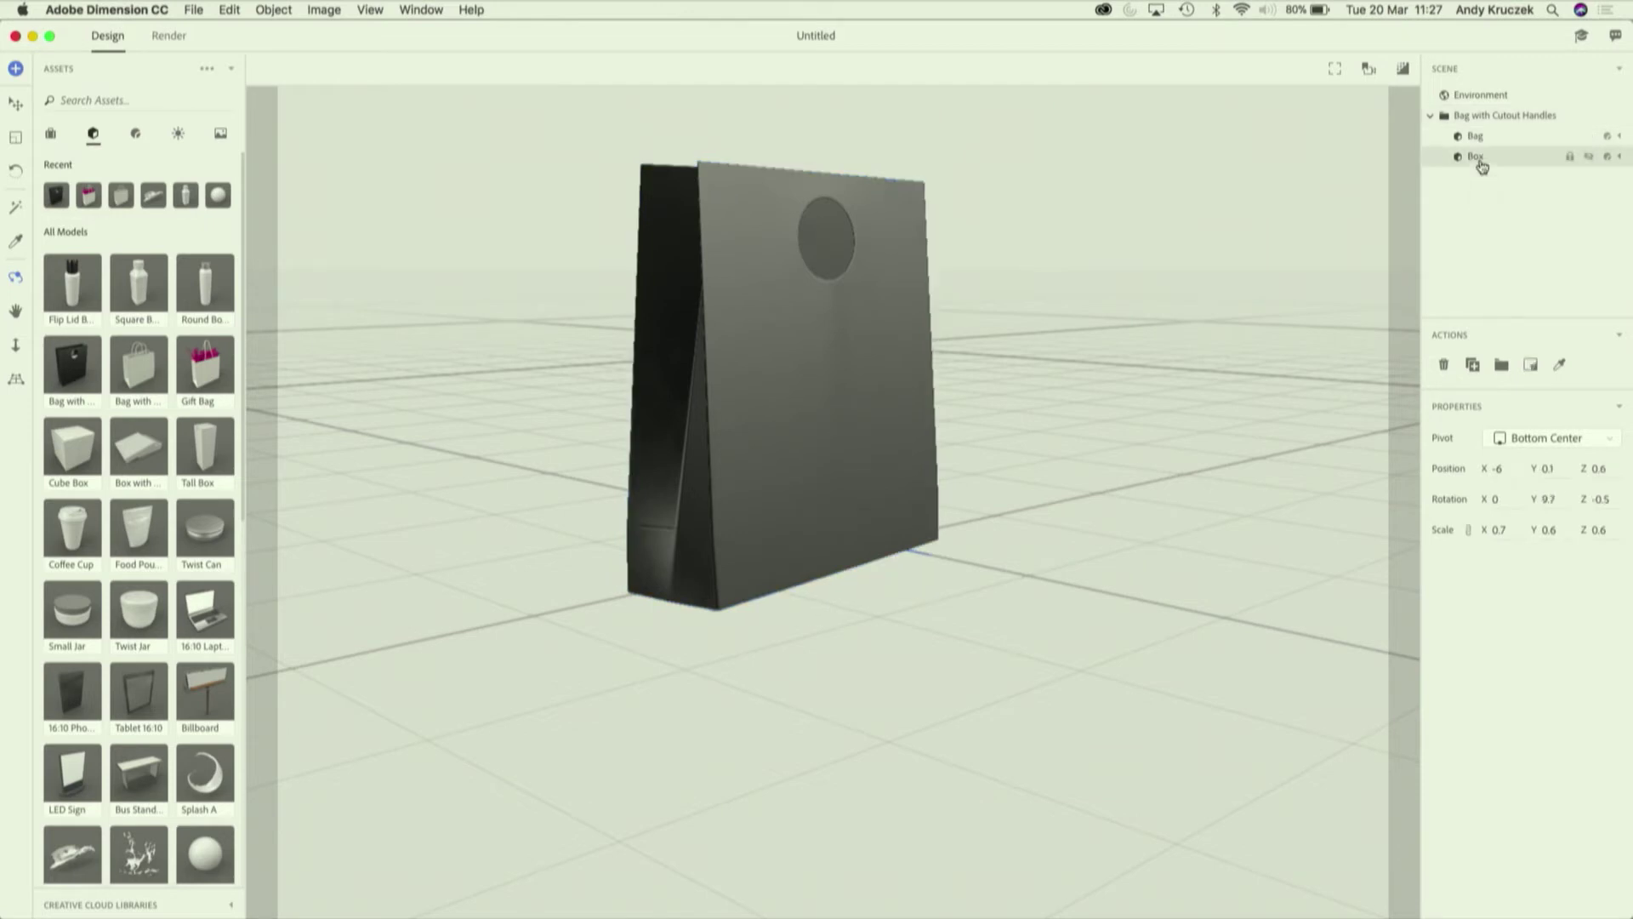
click(20, 112)
mouse_move(794, 485)
mouse_down()
mouse_move(812, 255)
mouse_move(819, 463)
mouse_move(805, 481)
mouse_up()
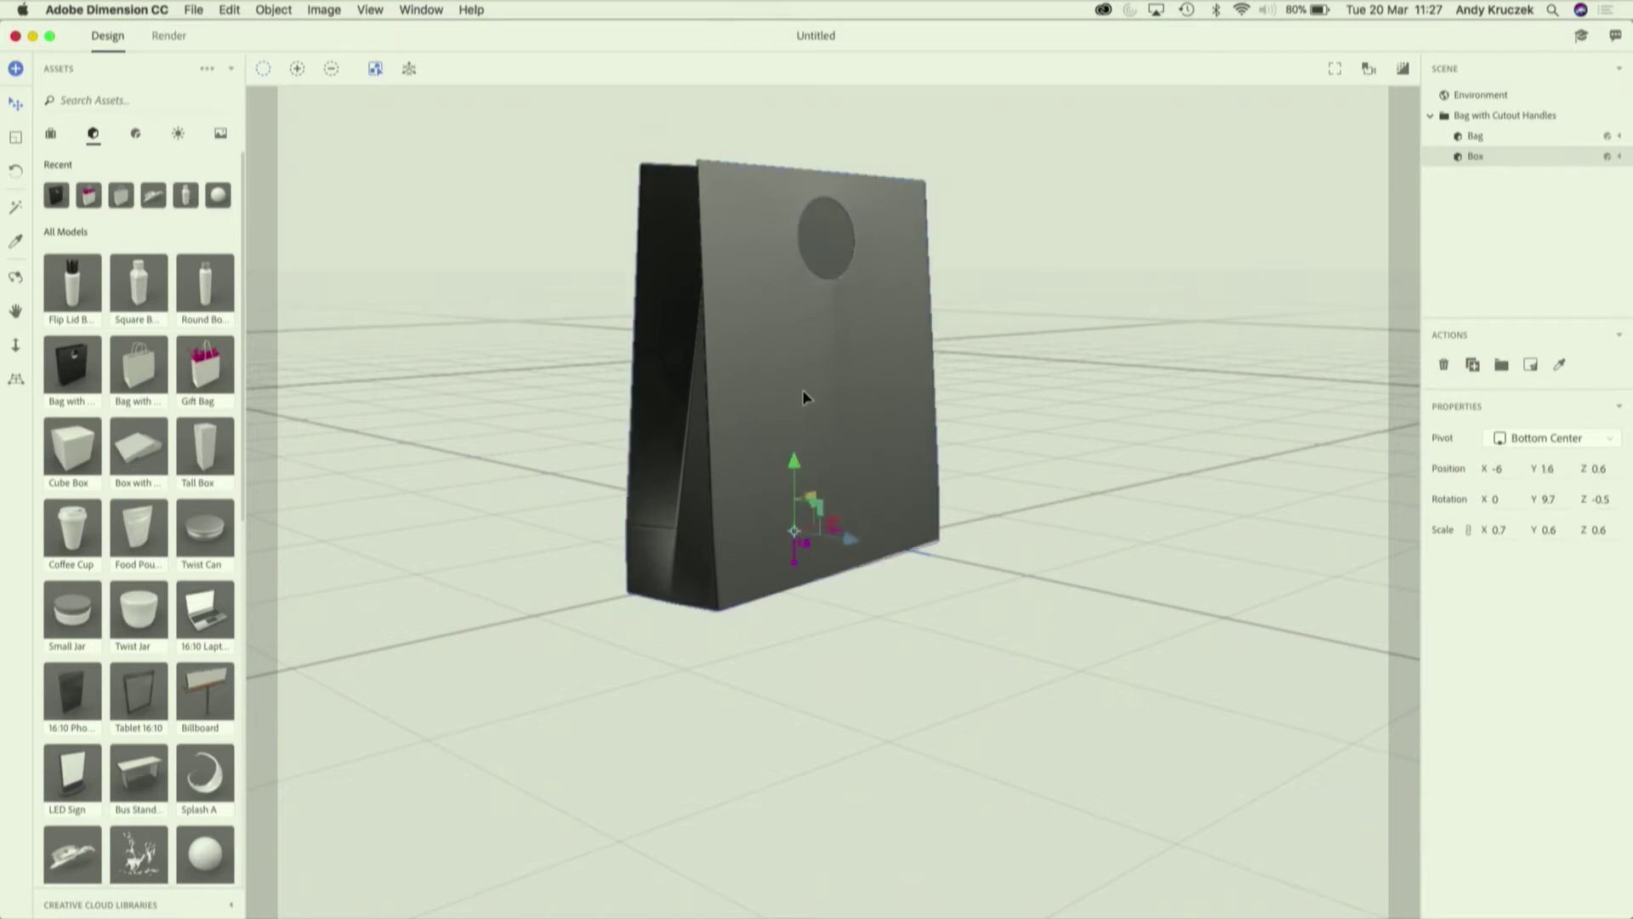
drag(852, 538, 1068, 460)
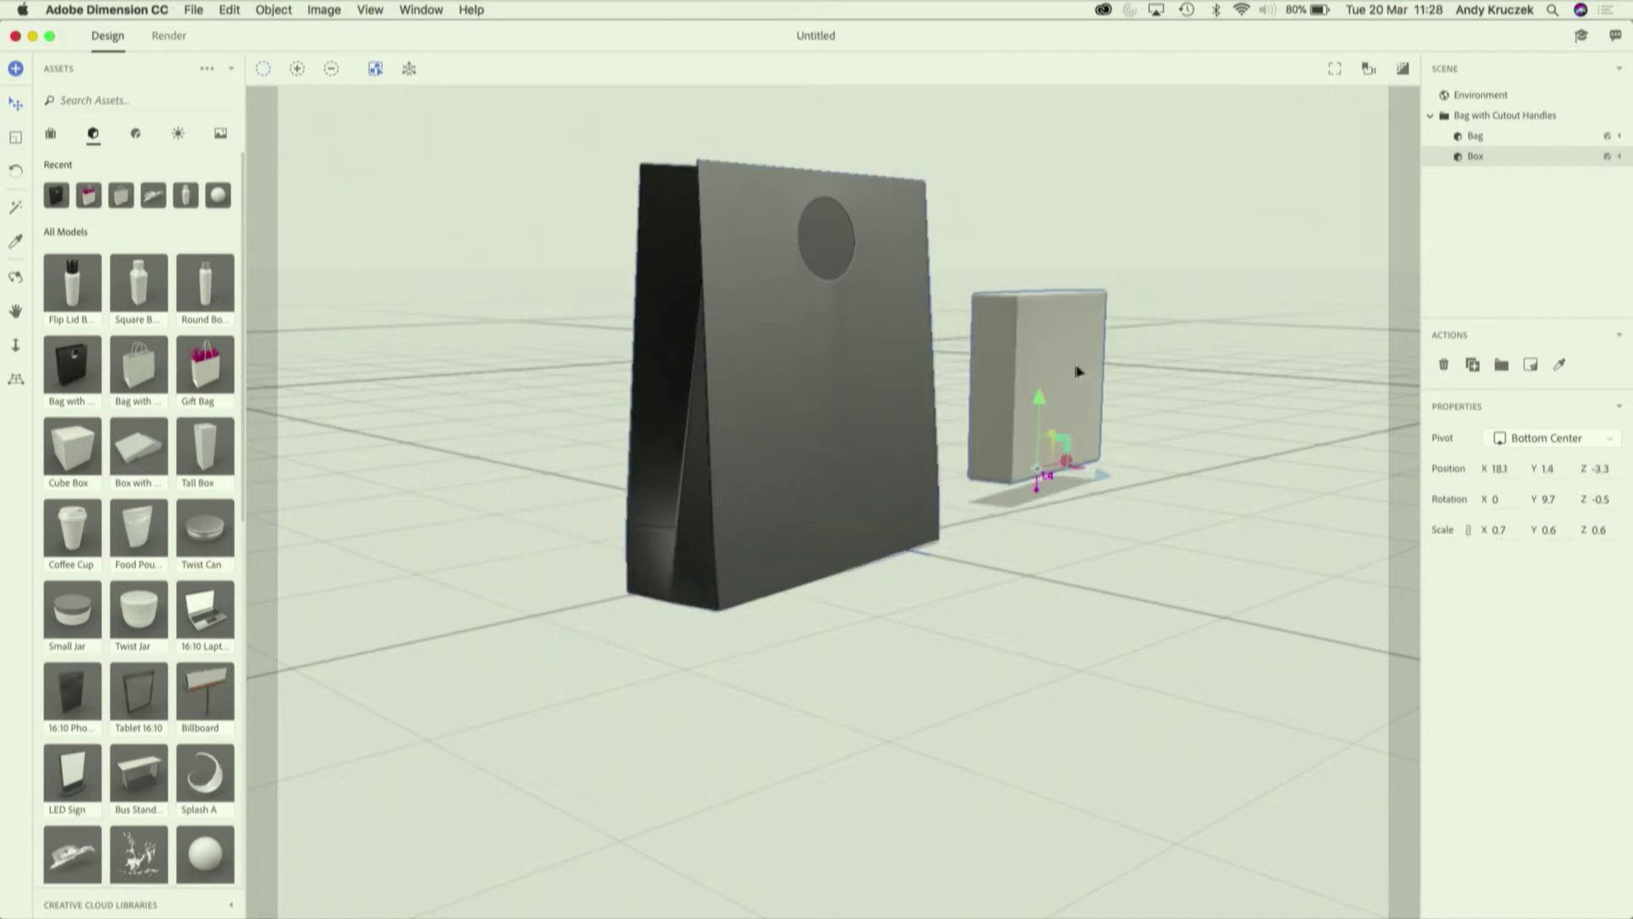
Select the Box within the Bag with Cutout Handles group and hide it
click(1078, 367)
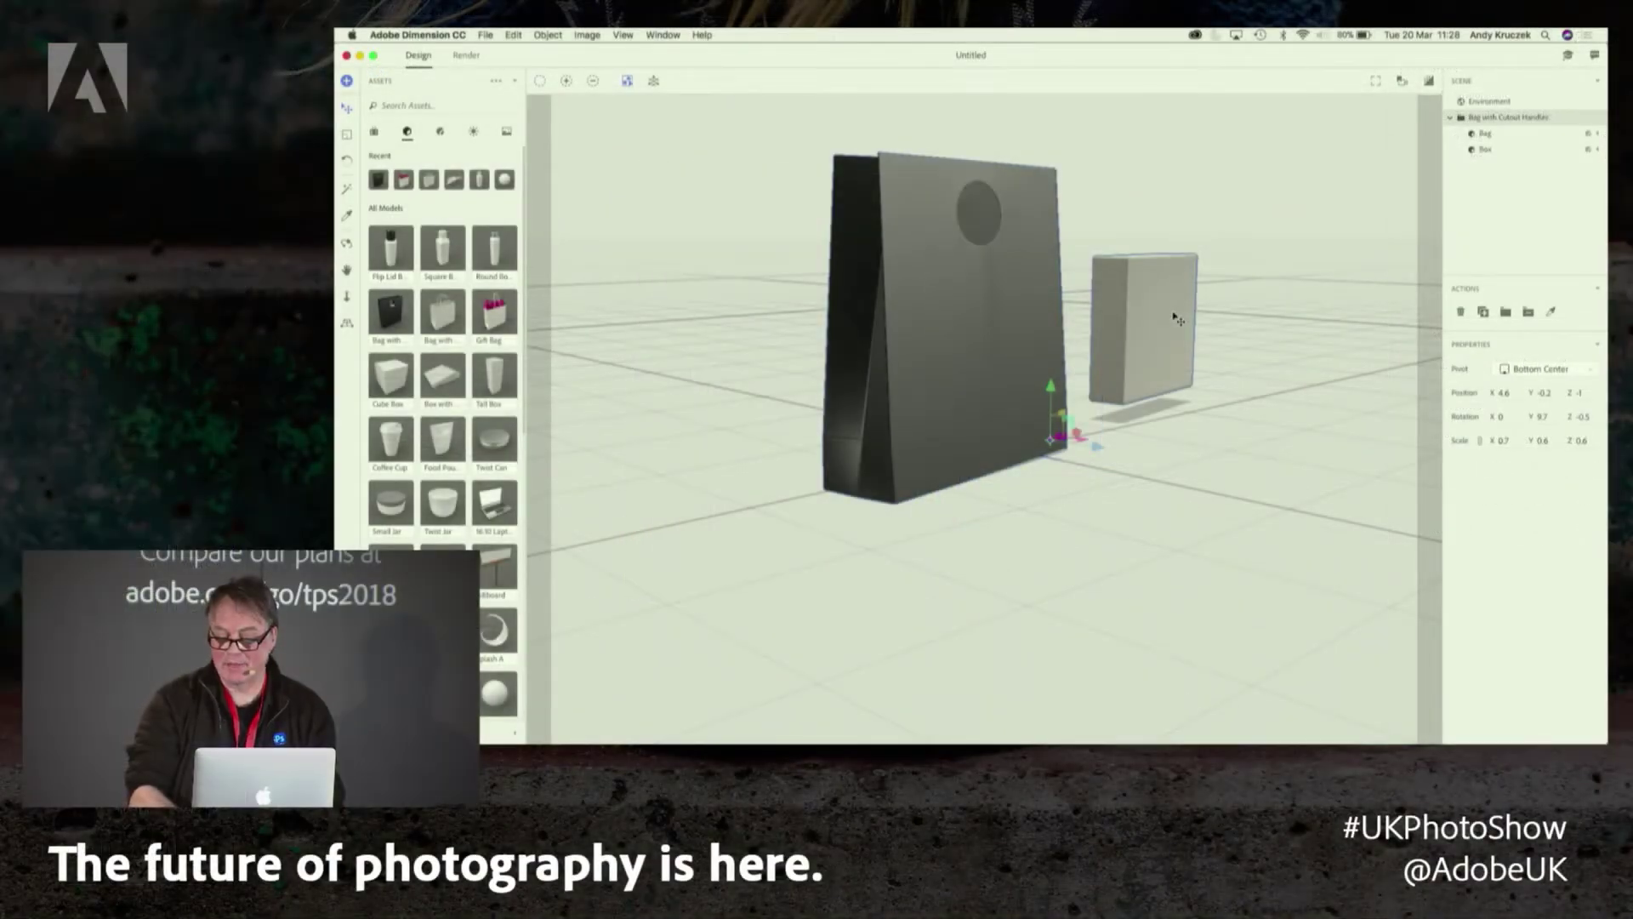
click(1491, 151)
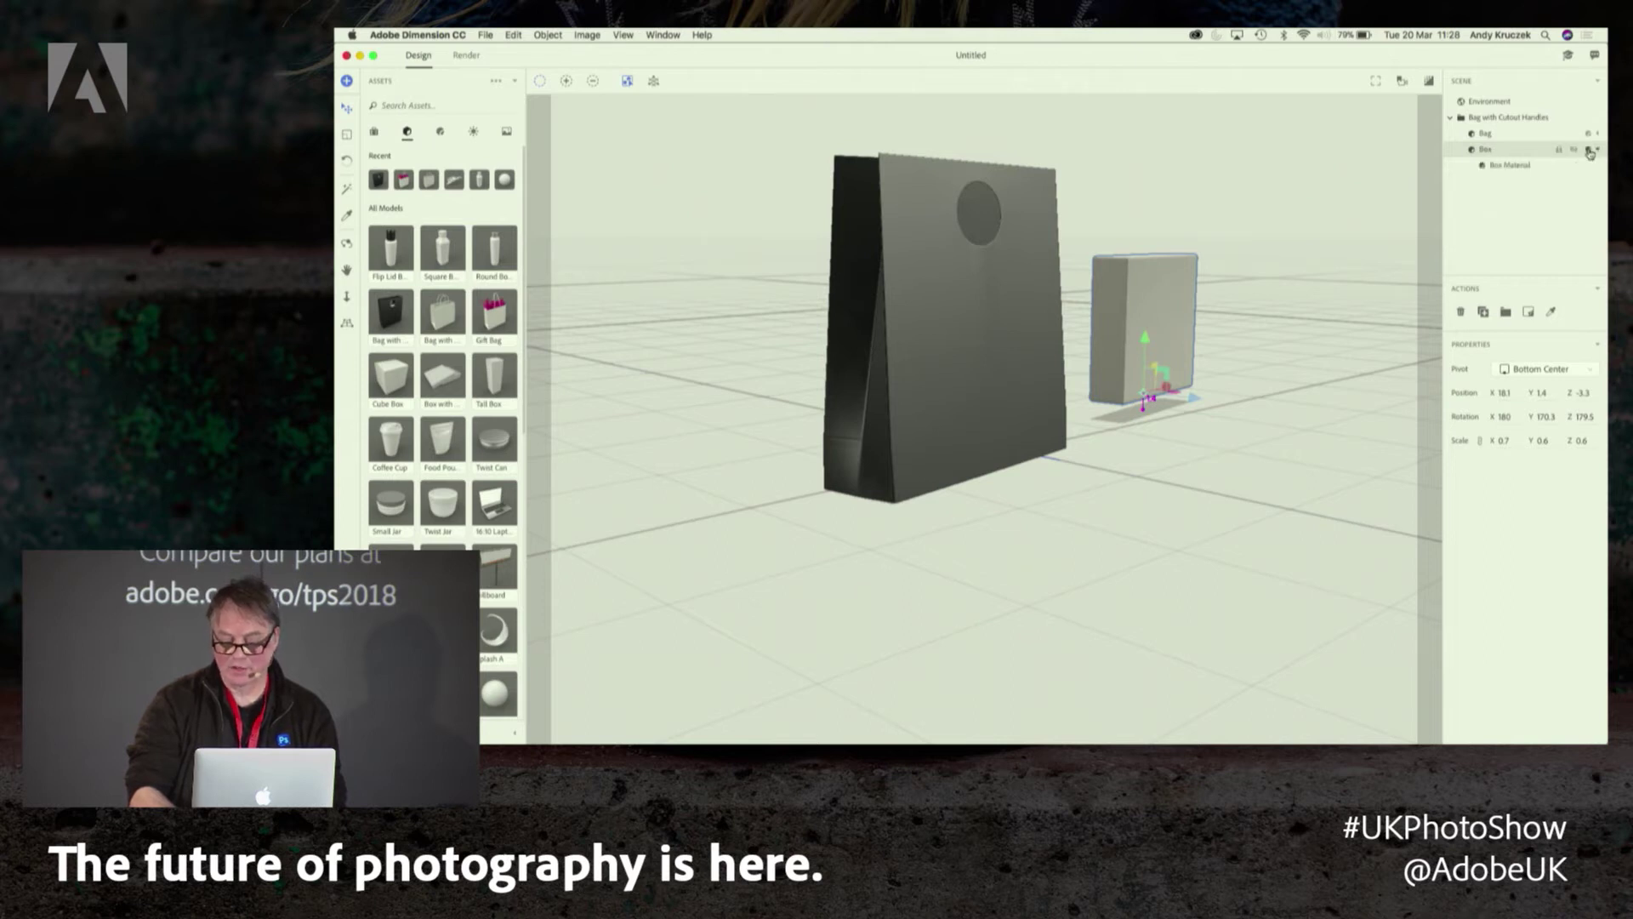
click(1574, 151)
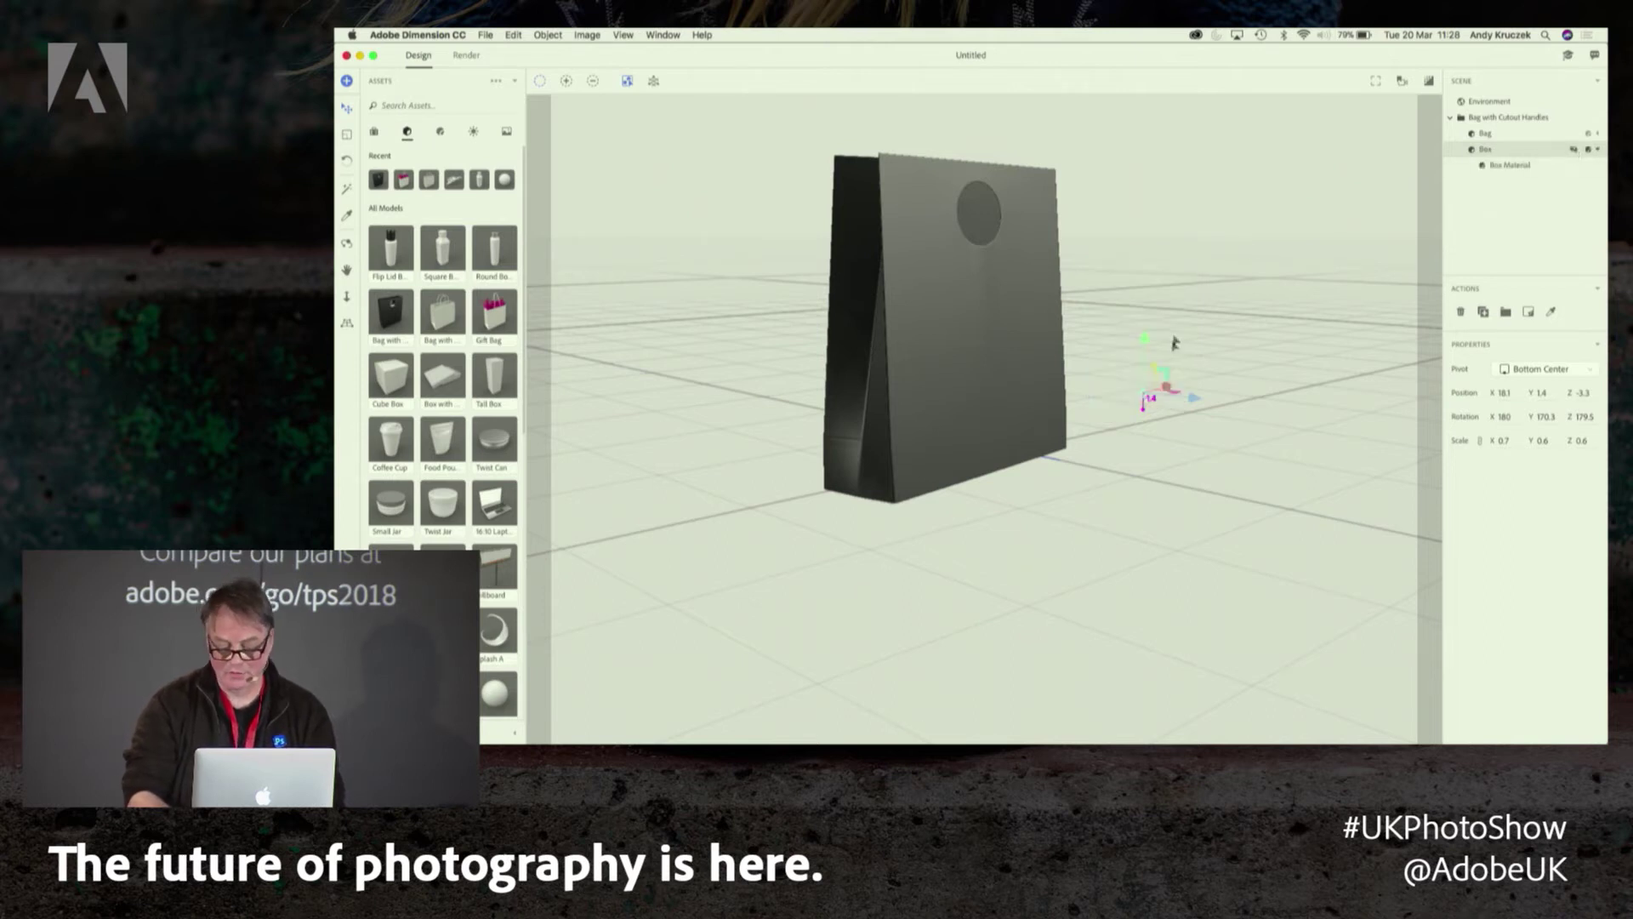
Apply the Glossy Paper material to the bag
click(1023, 314)
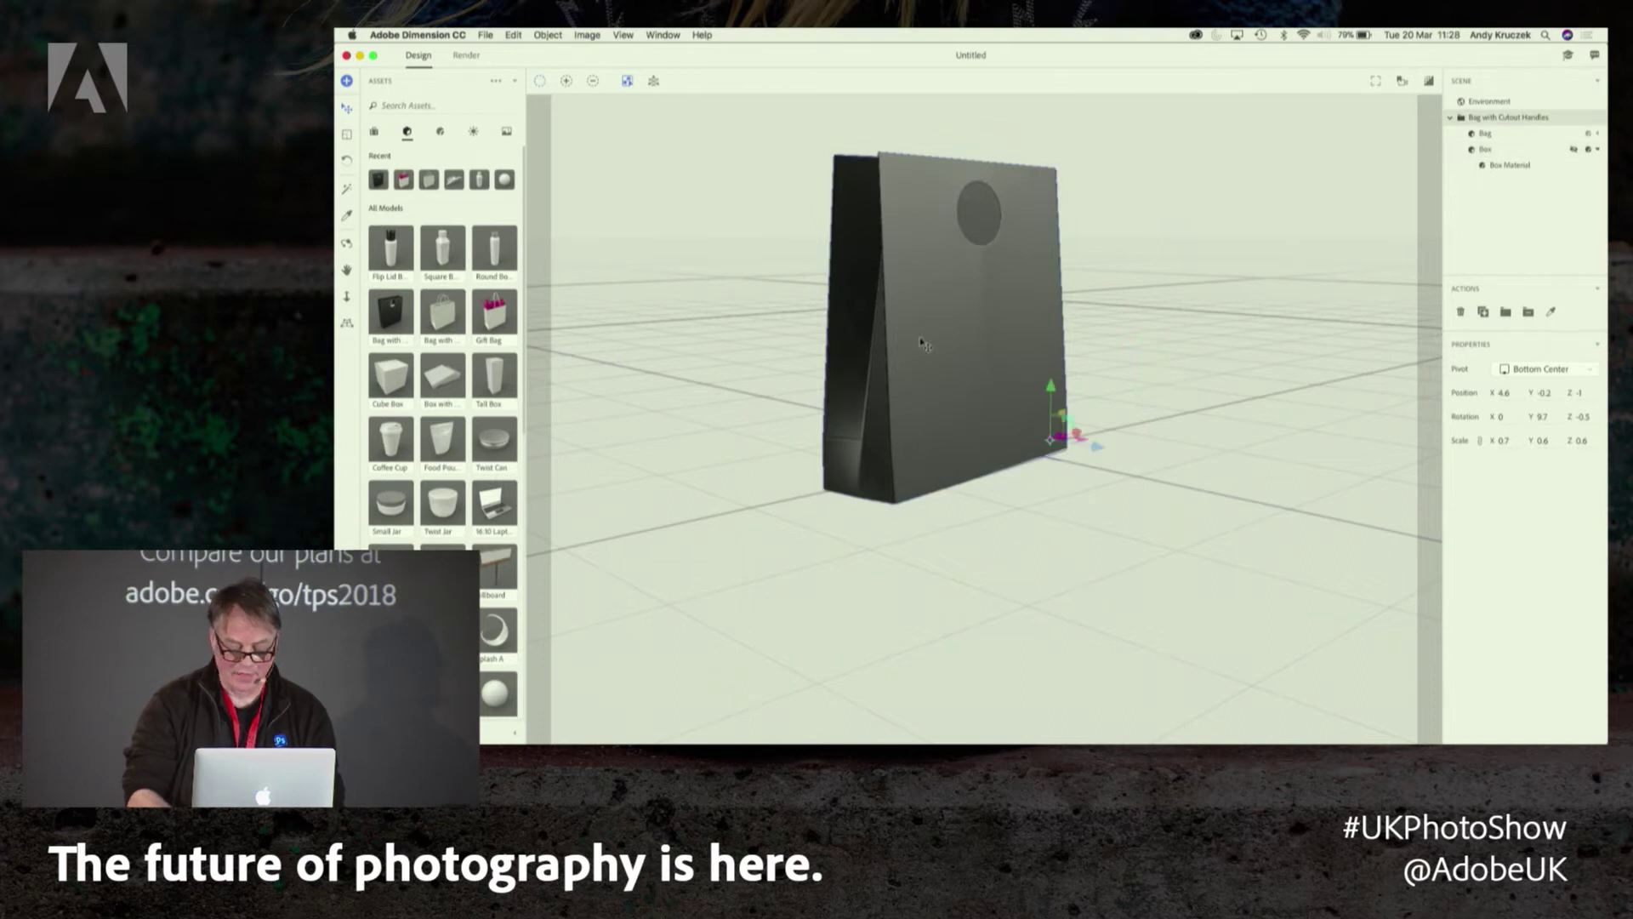
click(1486, 136)
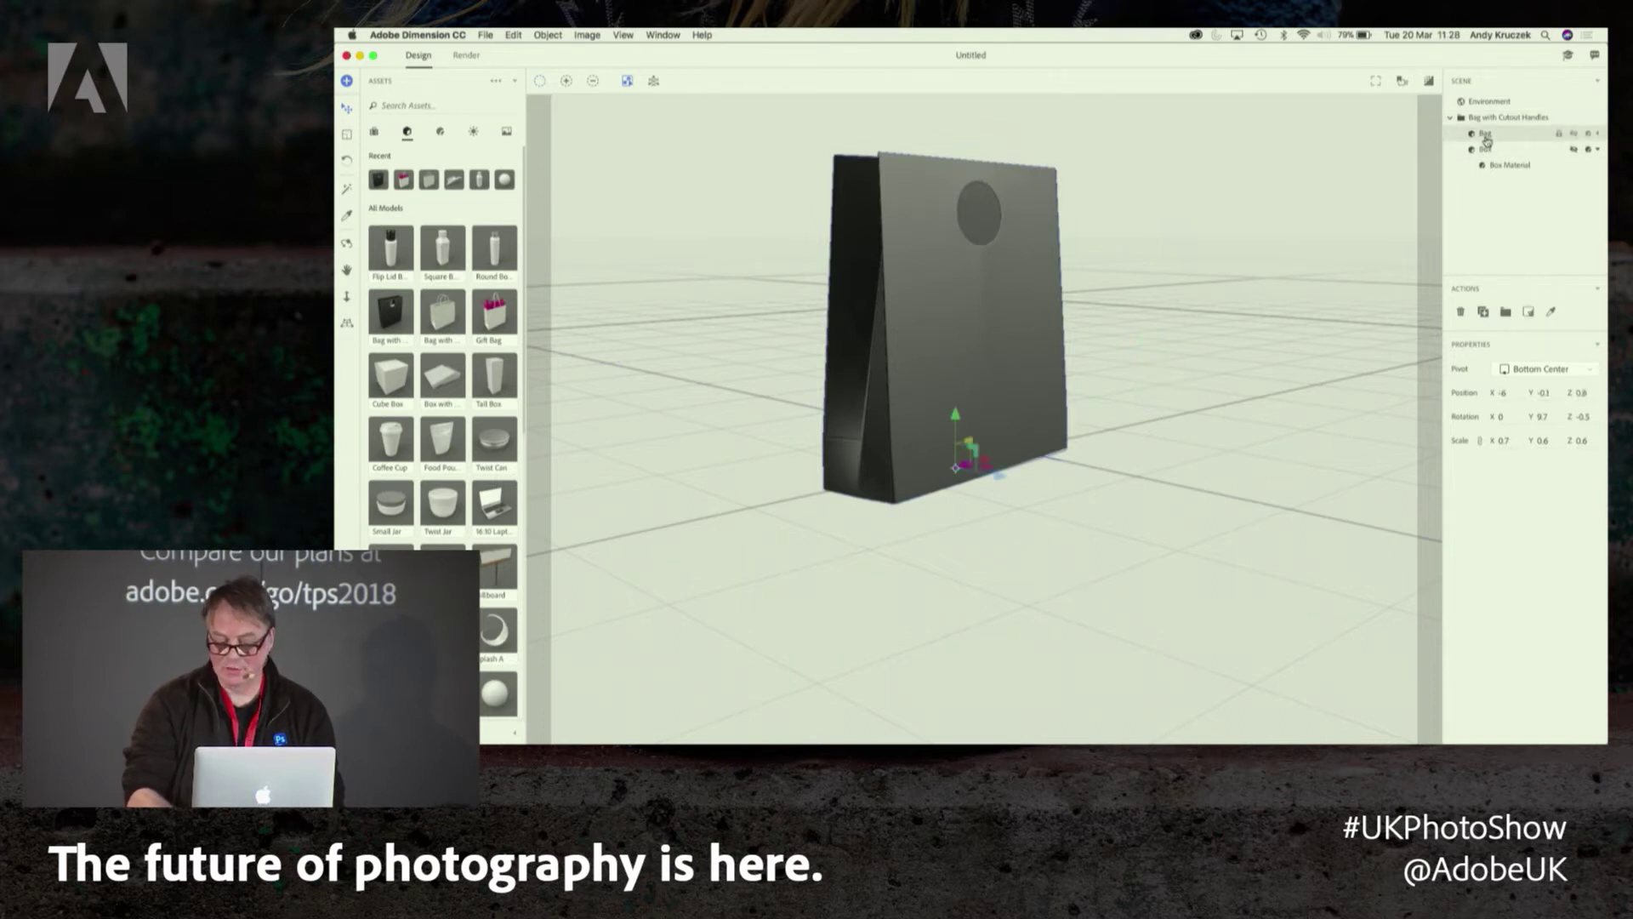
click(950, 299)
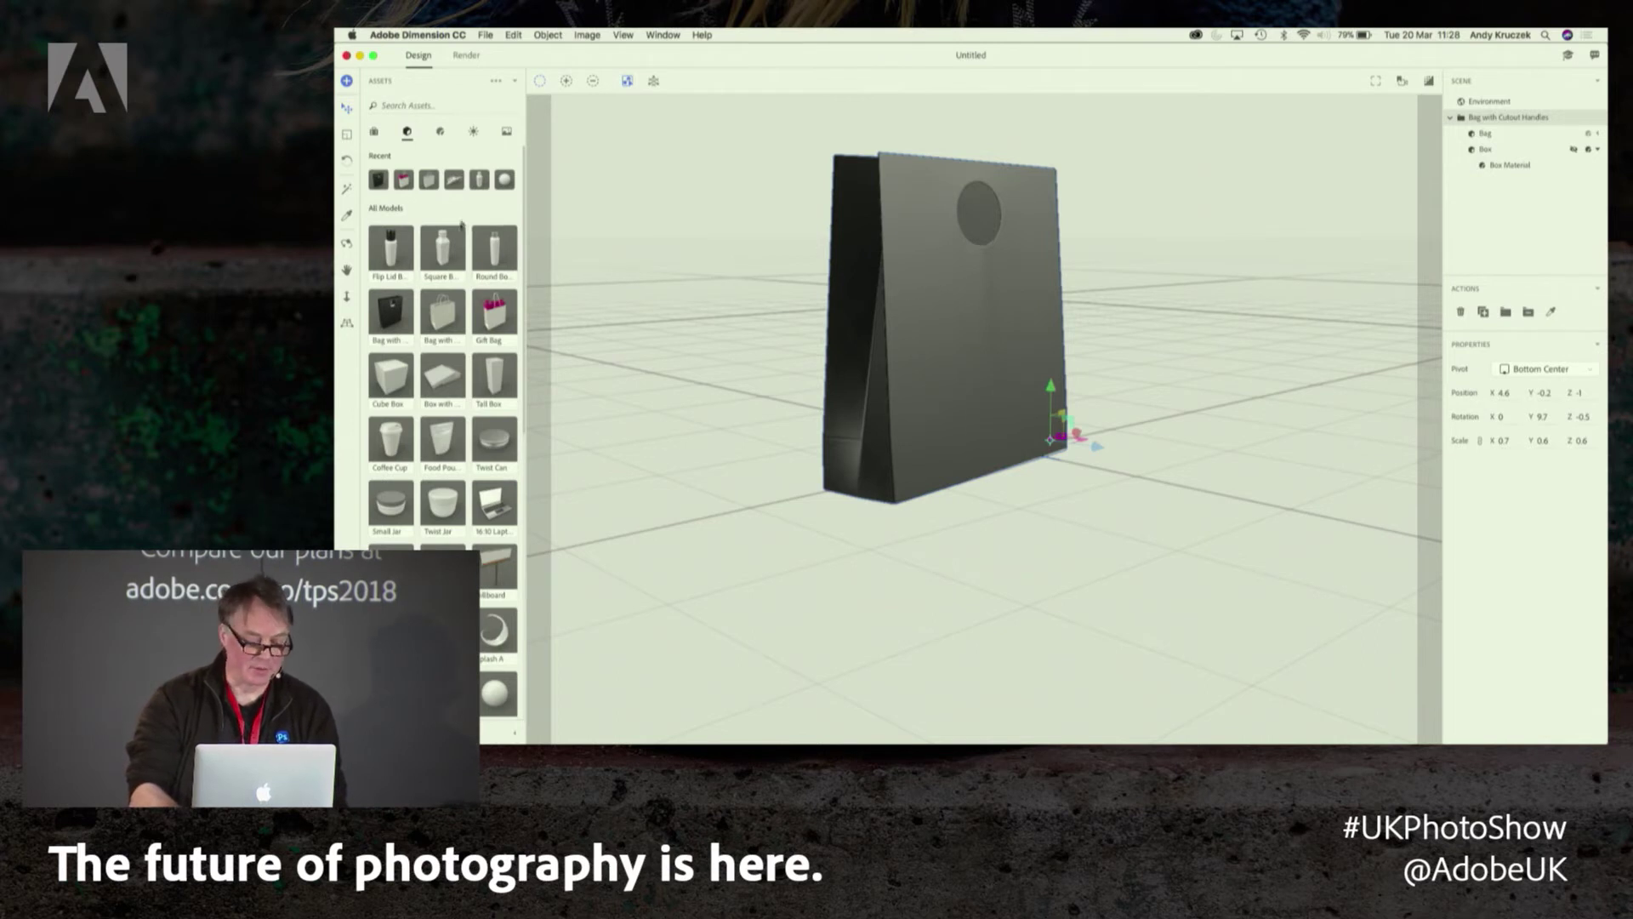
click(441, 133)
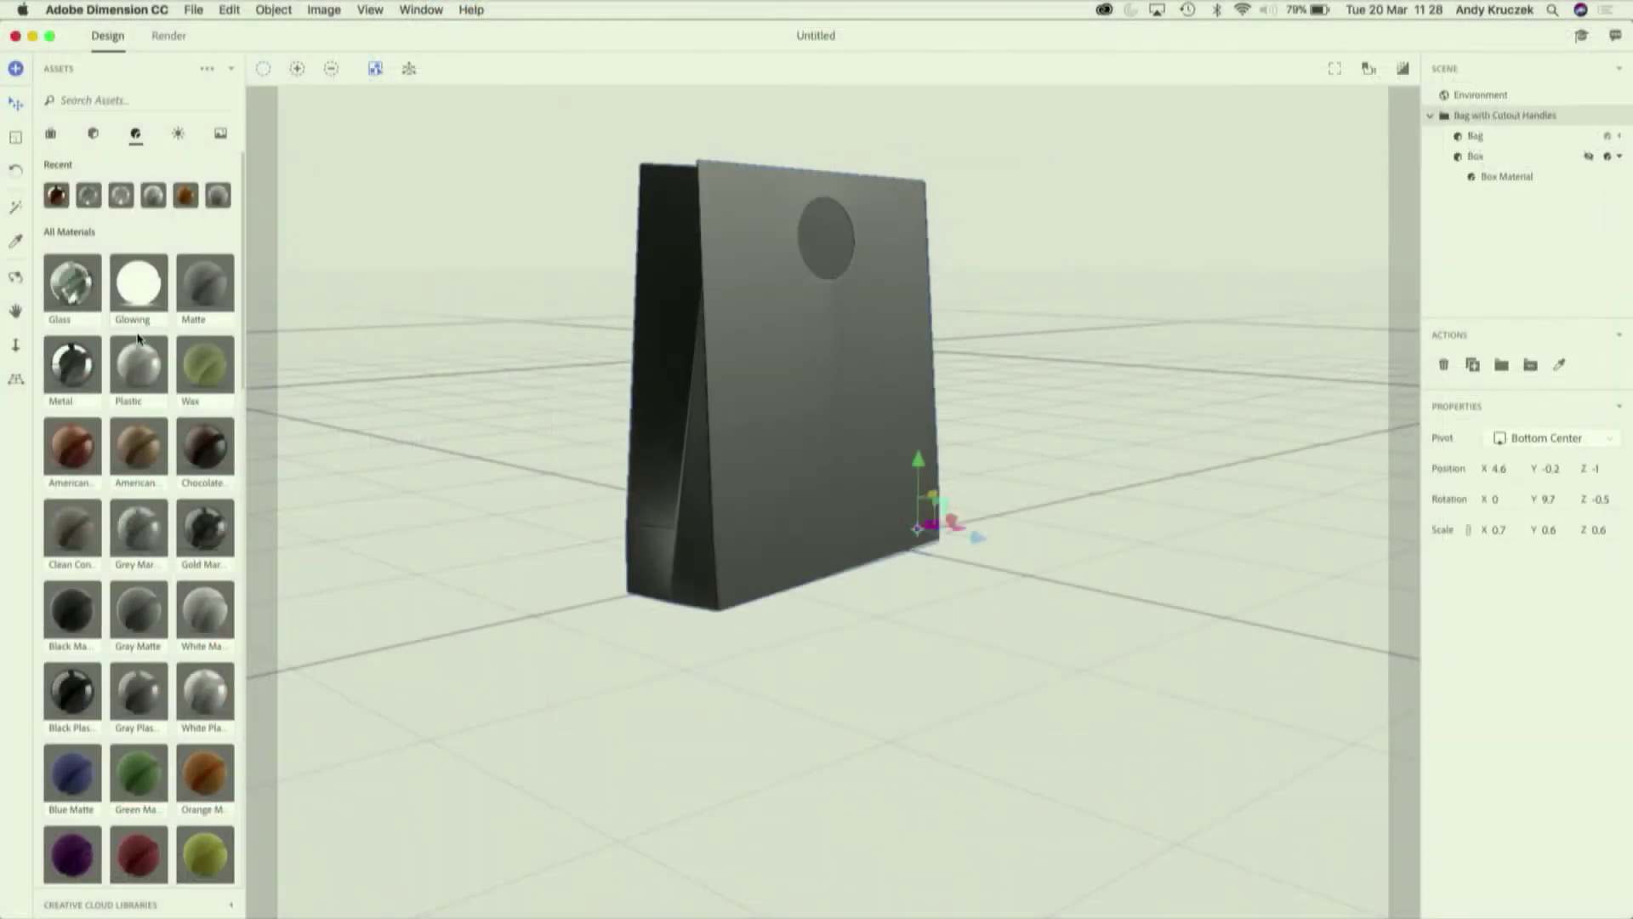
scroll(441, 291, down, 3)
scroll(137, 338, down, 10)
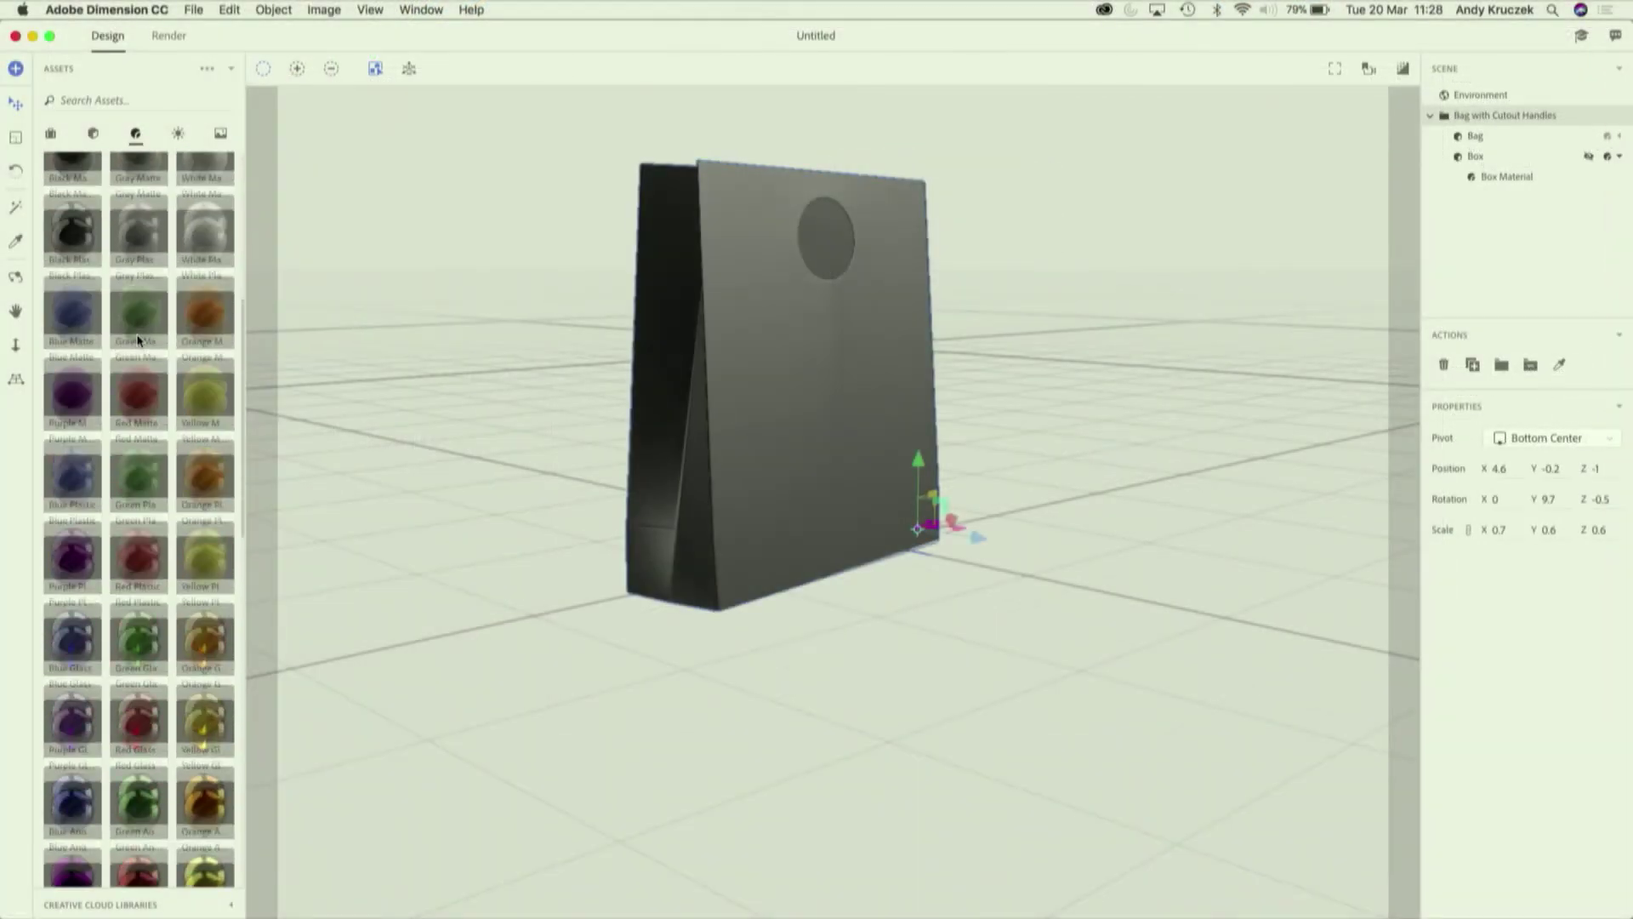
scroll(136, 339, down, 2)
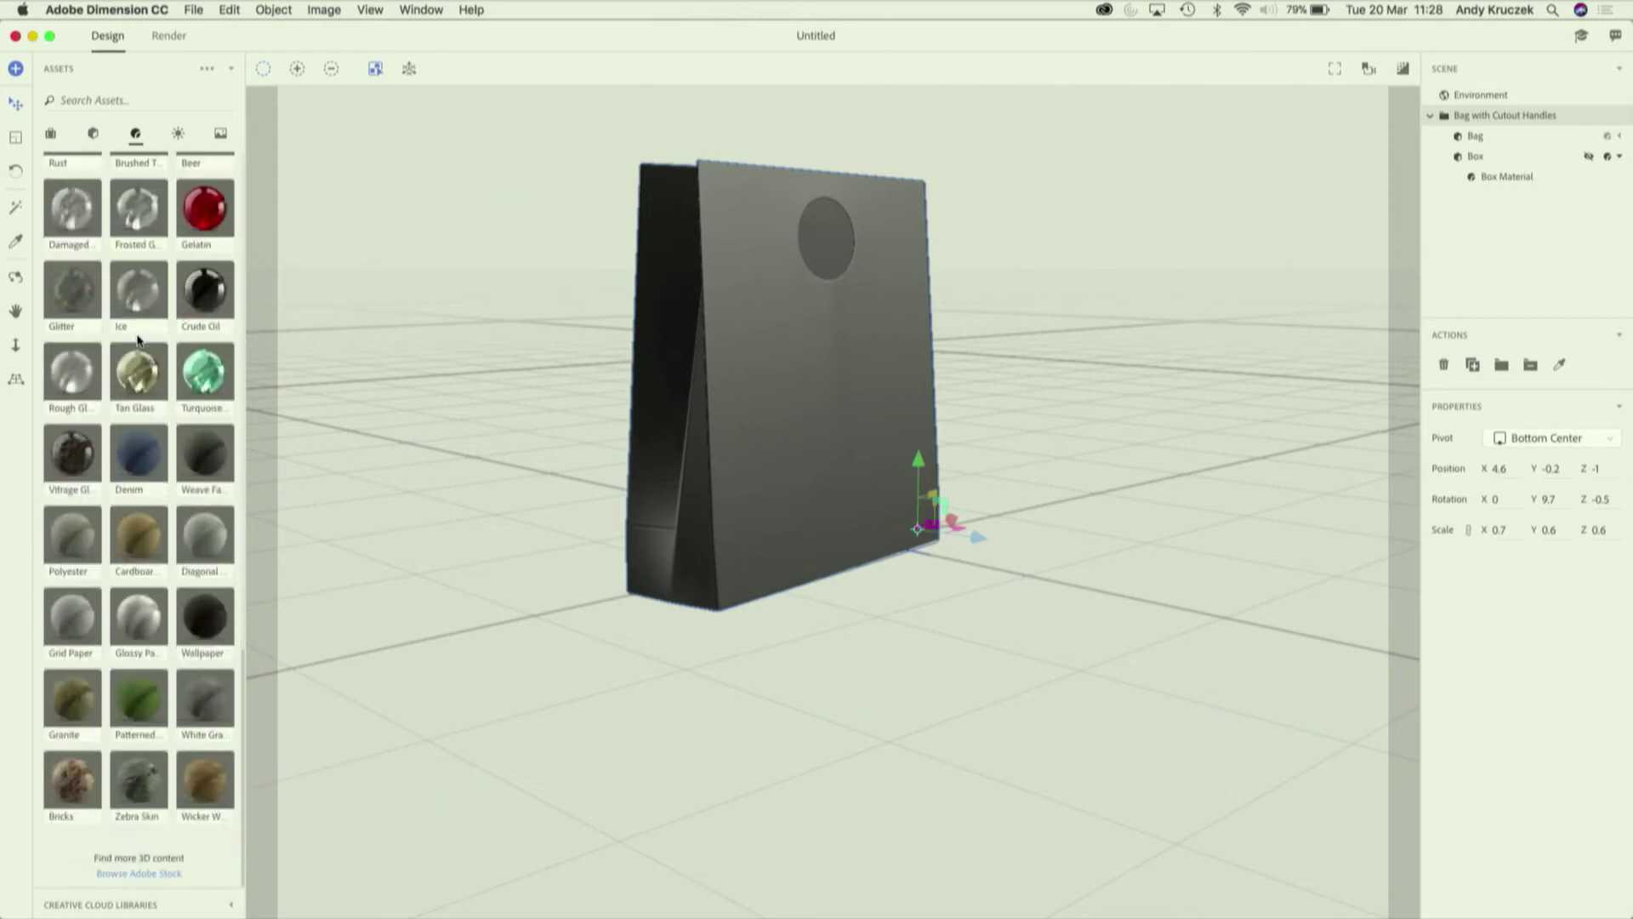
scroll(137, 339, up, 15)
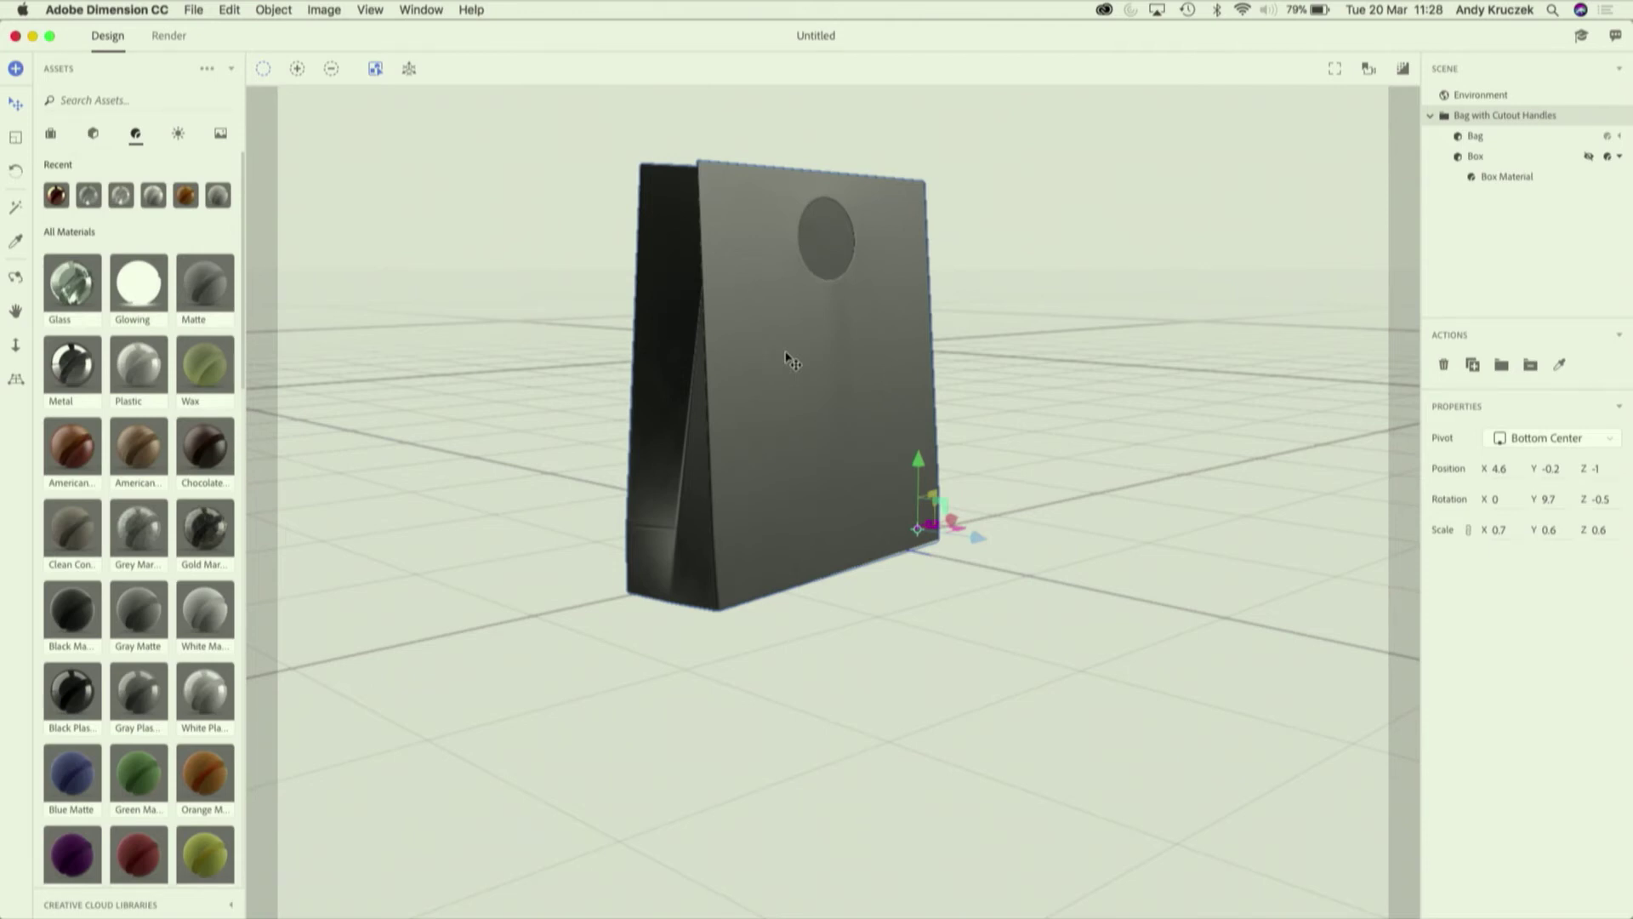
scroll(206, 488, down, 20)
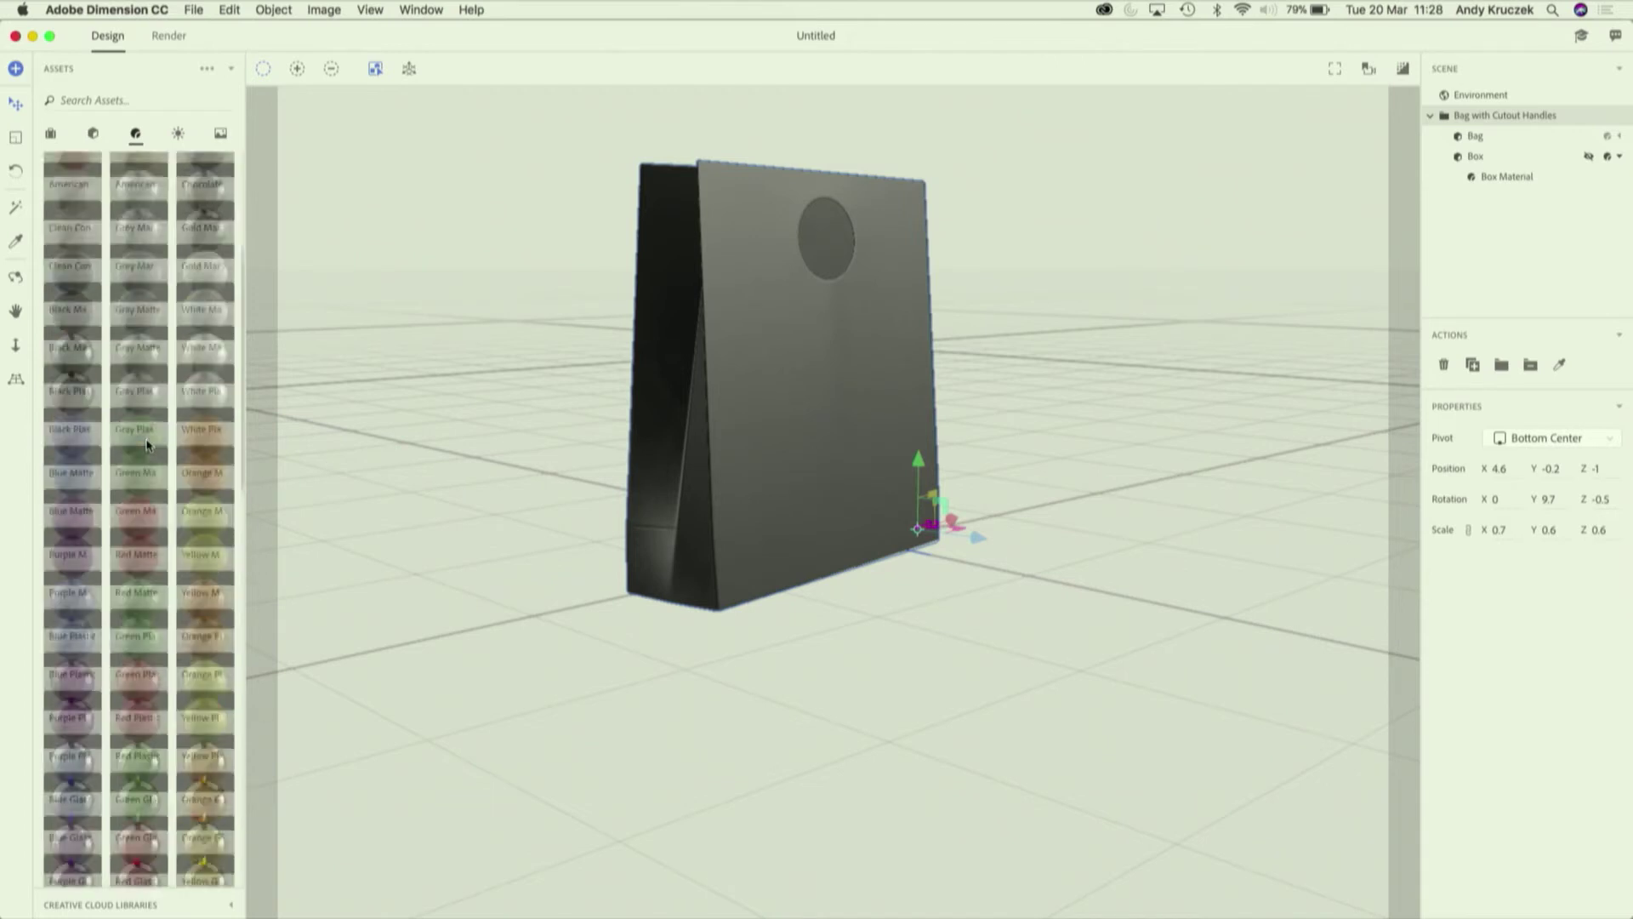
drag(136, 617, 824, 444)
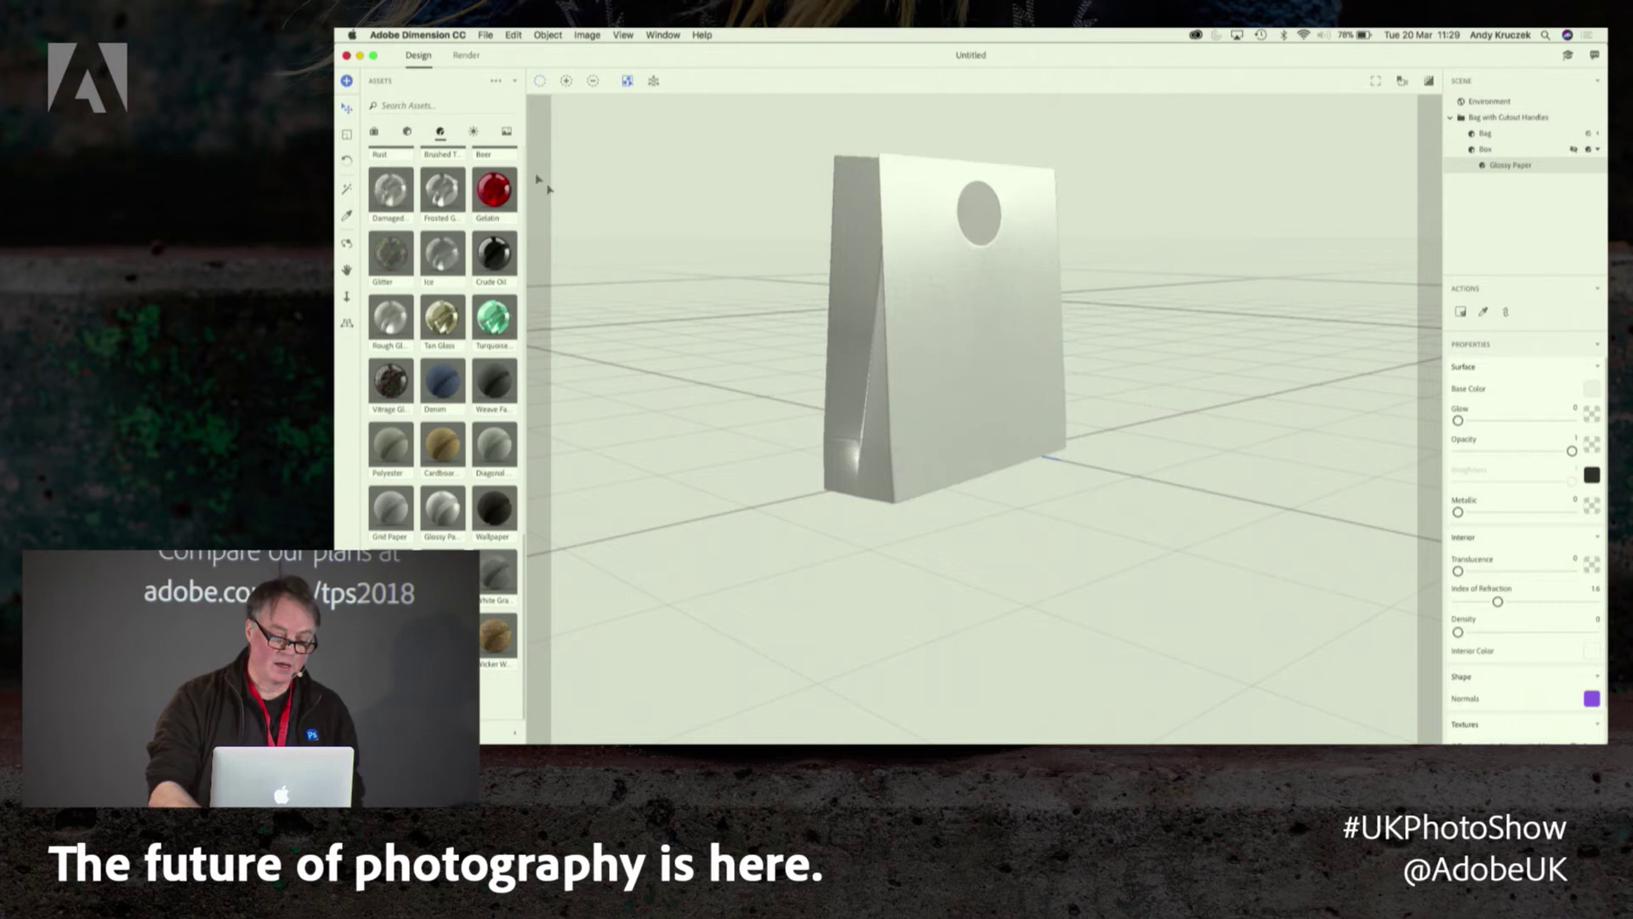
Import _DSF4019.jpg as the background and match the scene to its aspect ratio, environment light and camera perspective
click(507, 133)
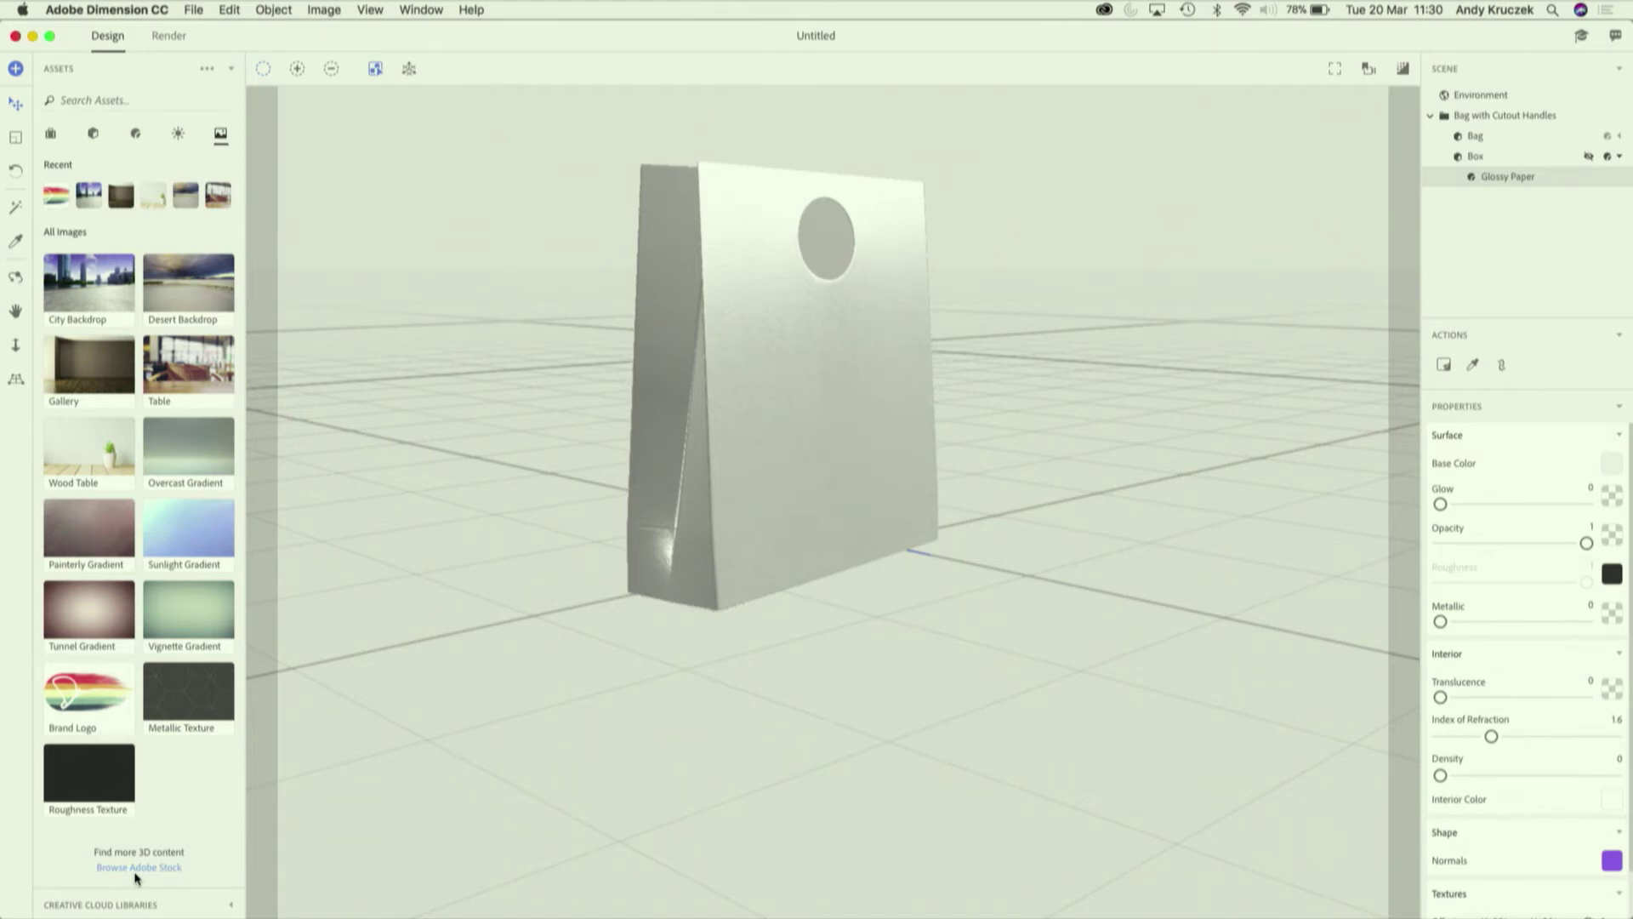
click(195, 11)
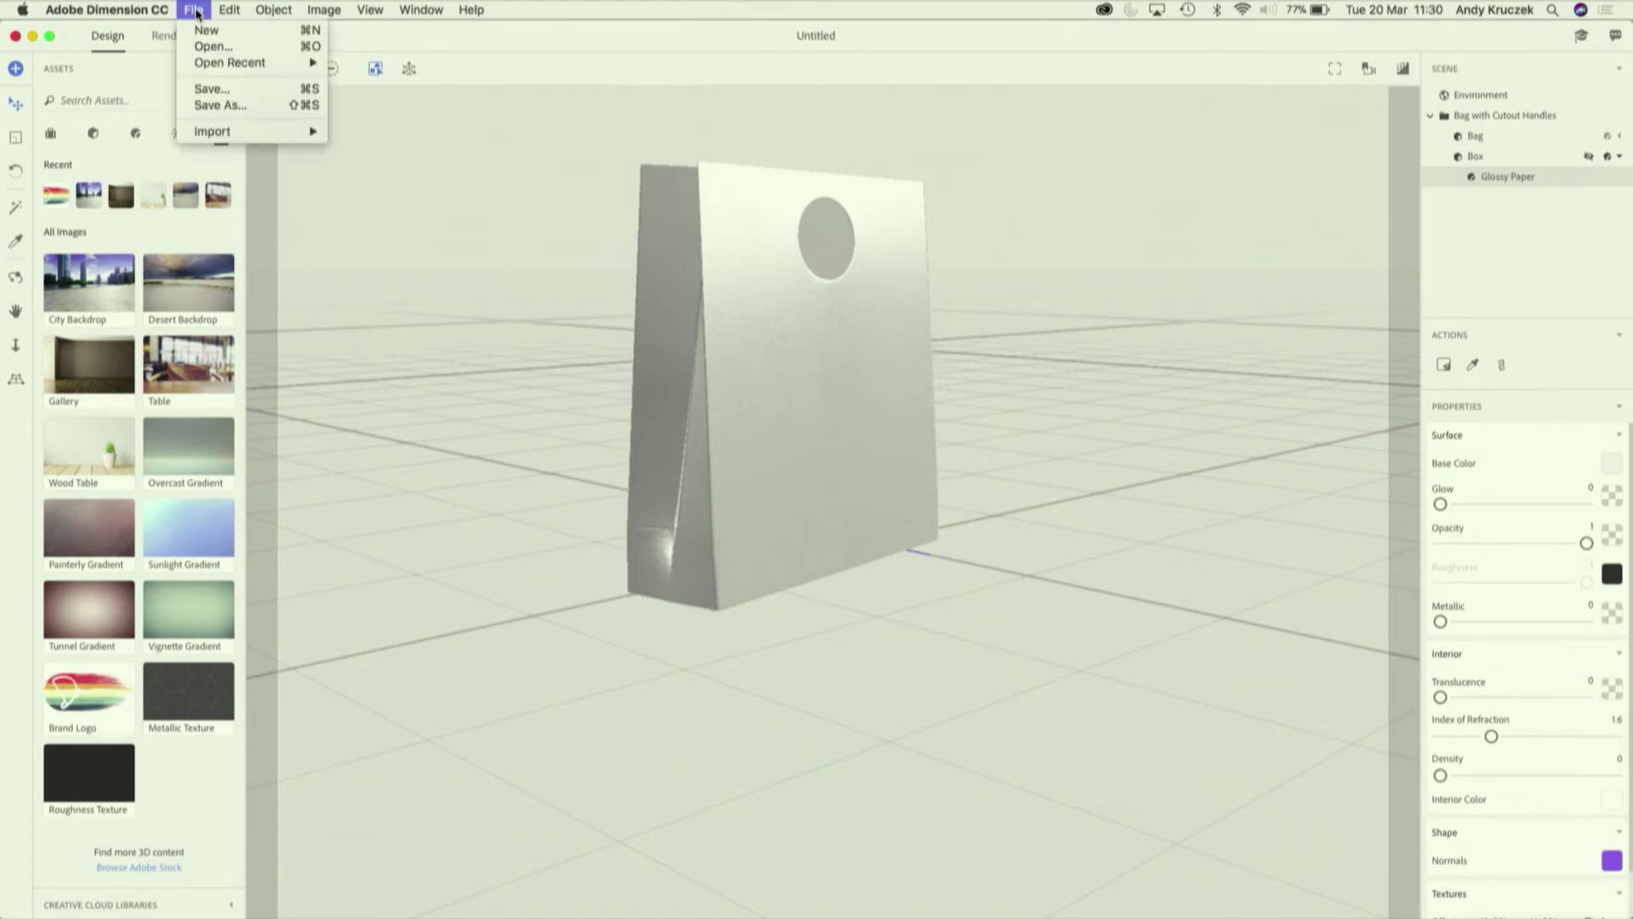
mouse_move(234, 133)
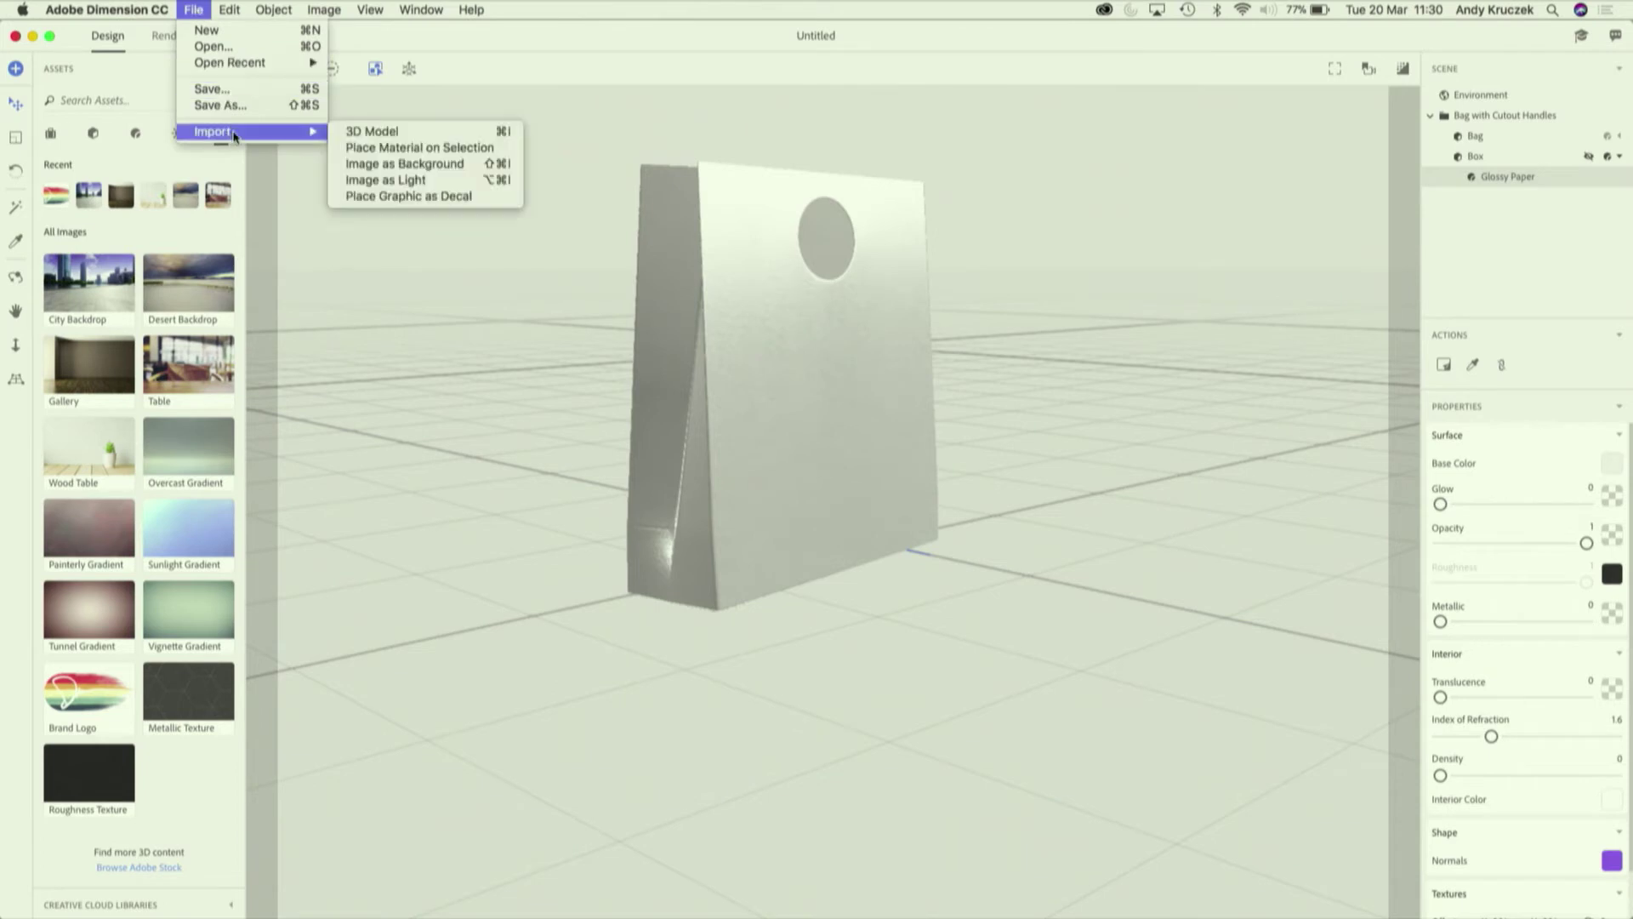
click(419, 165)
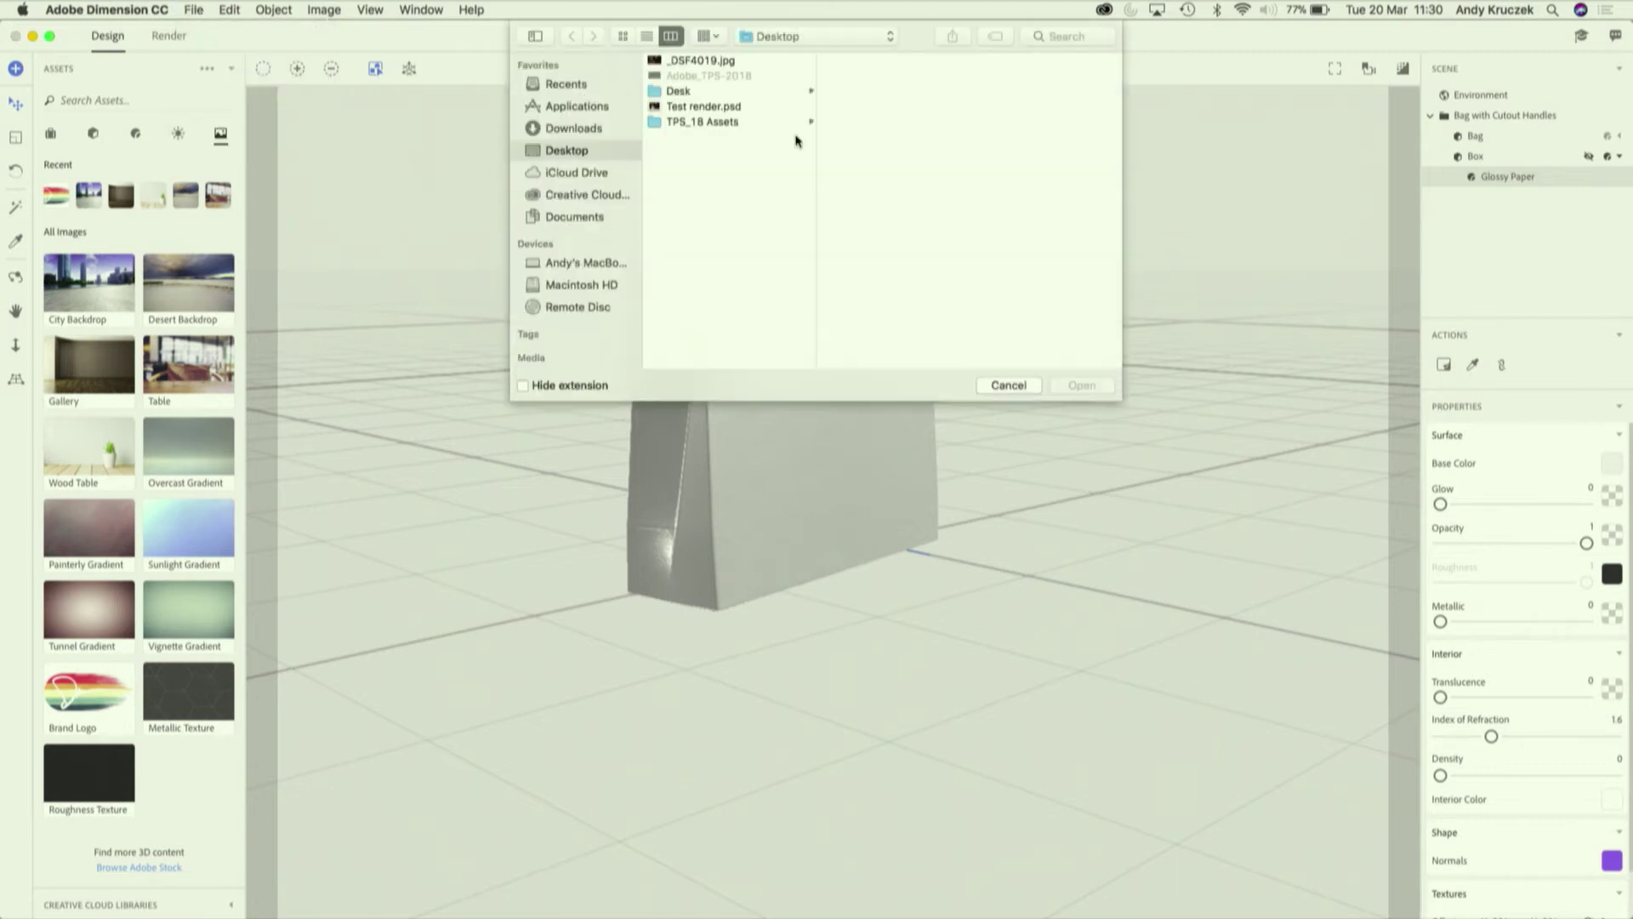
click(750, 64)
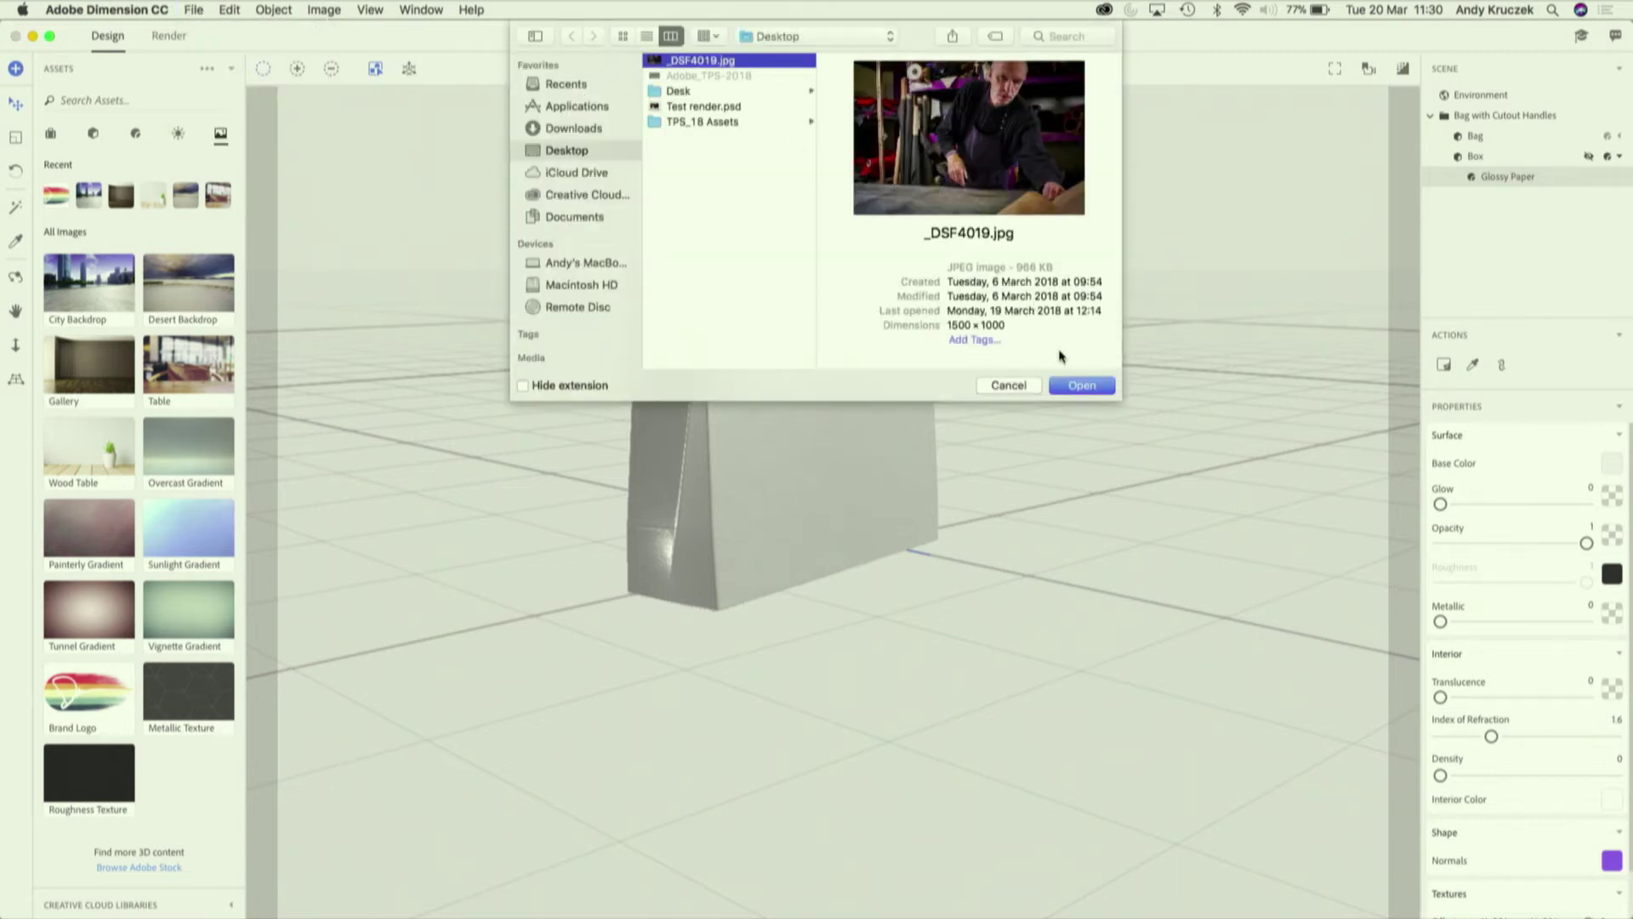
click(1070, 383)
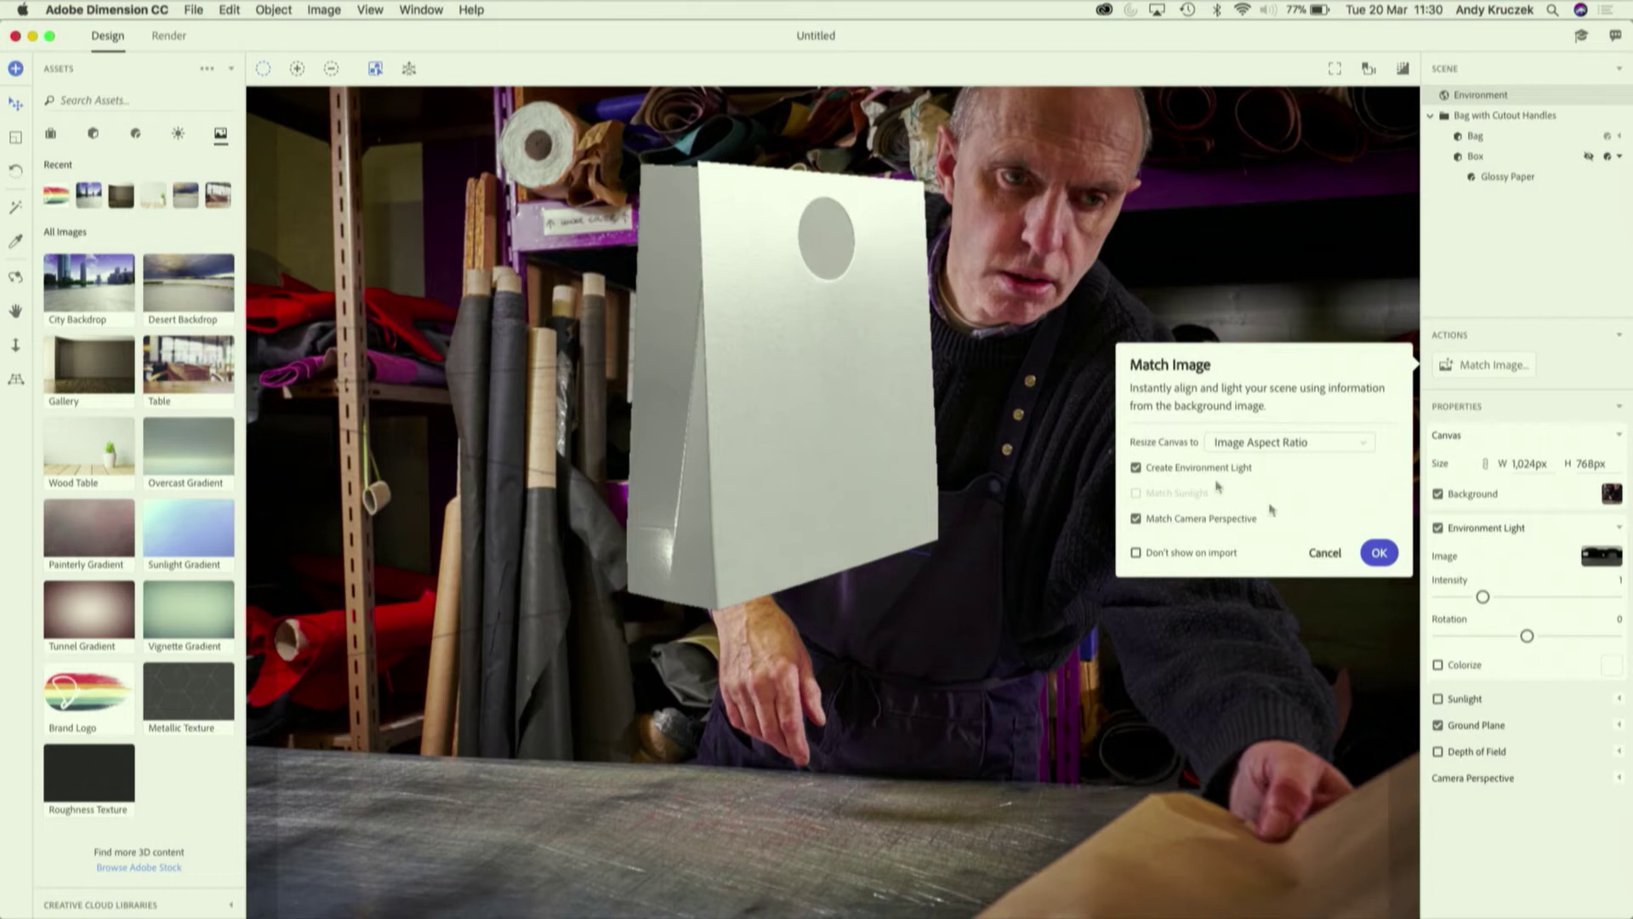
click(1379, 553)
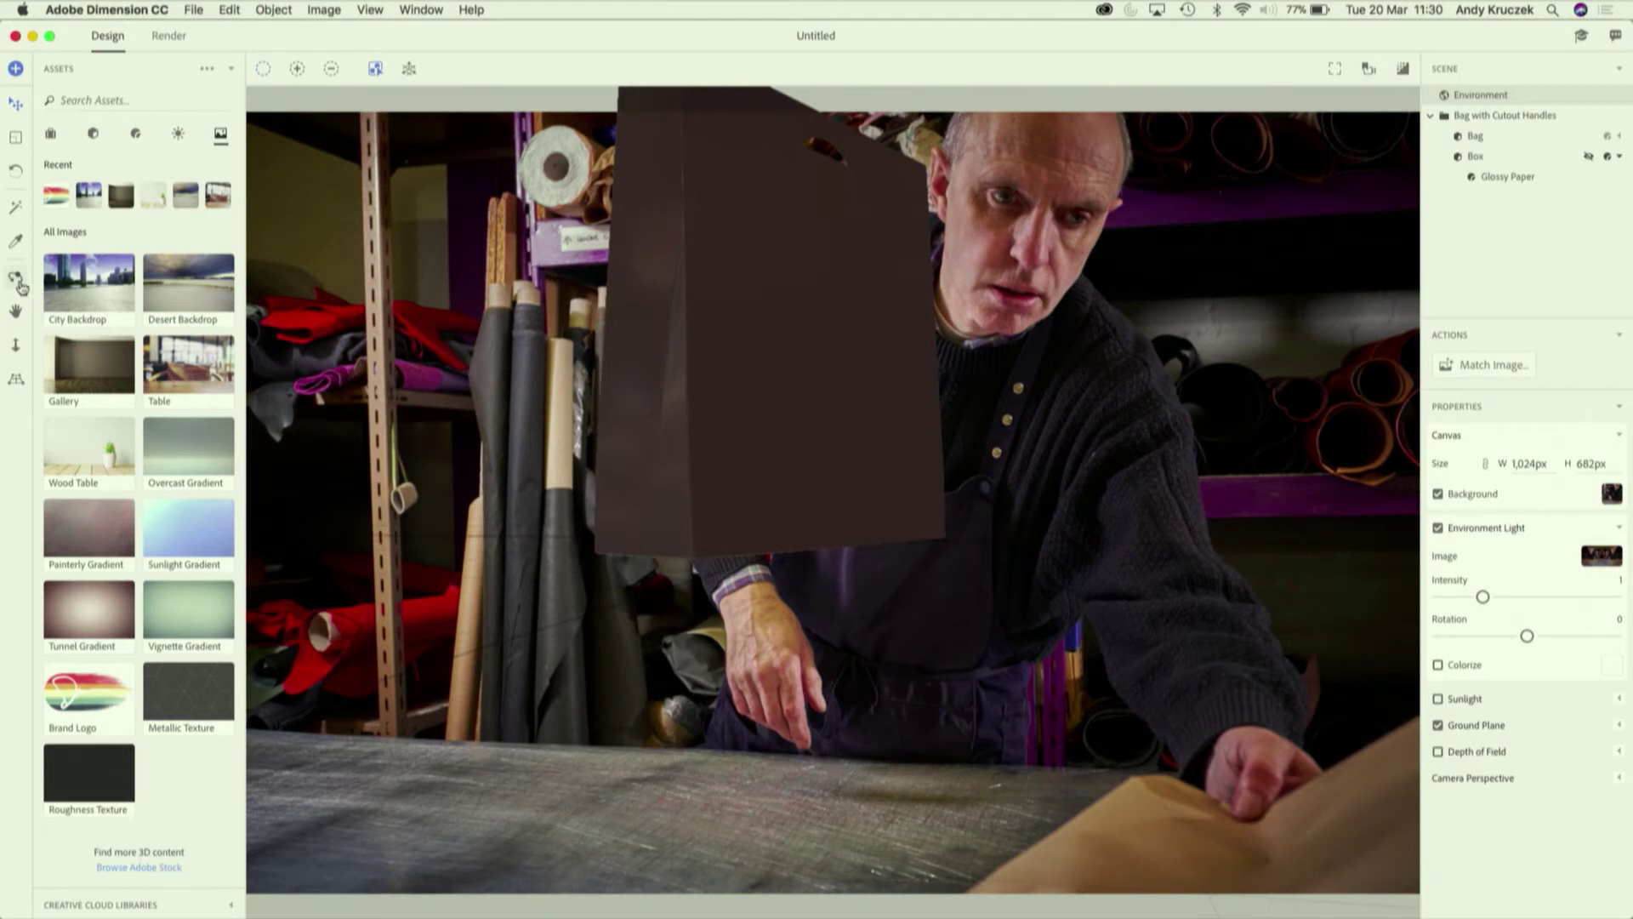
Pan and dolly the camera and adjust its perspective so the smaller-looking bag stands on the workbench in front of the craftsman
click(18, 280)
click(15, 312)
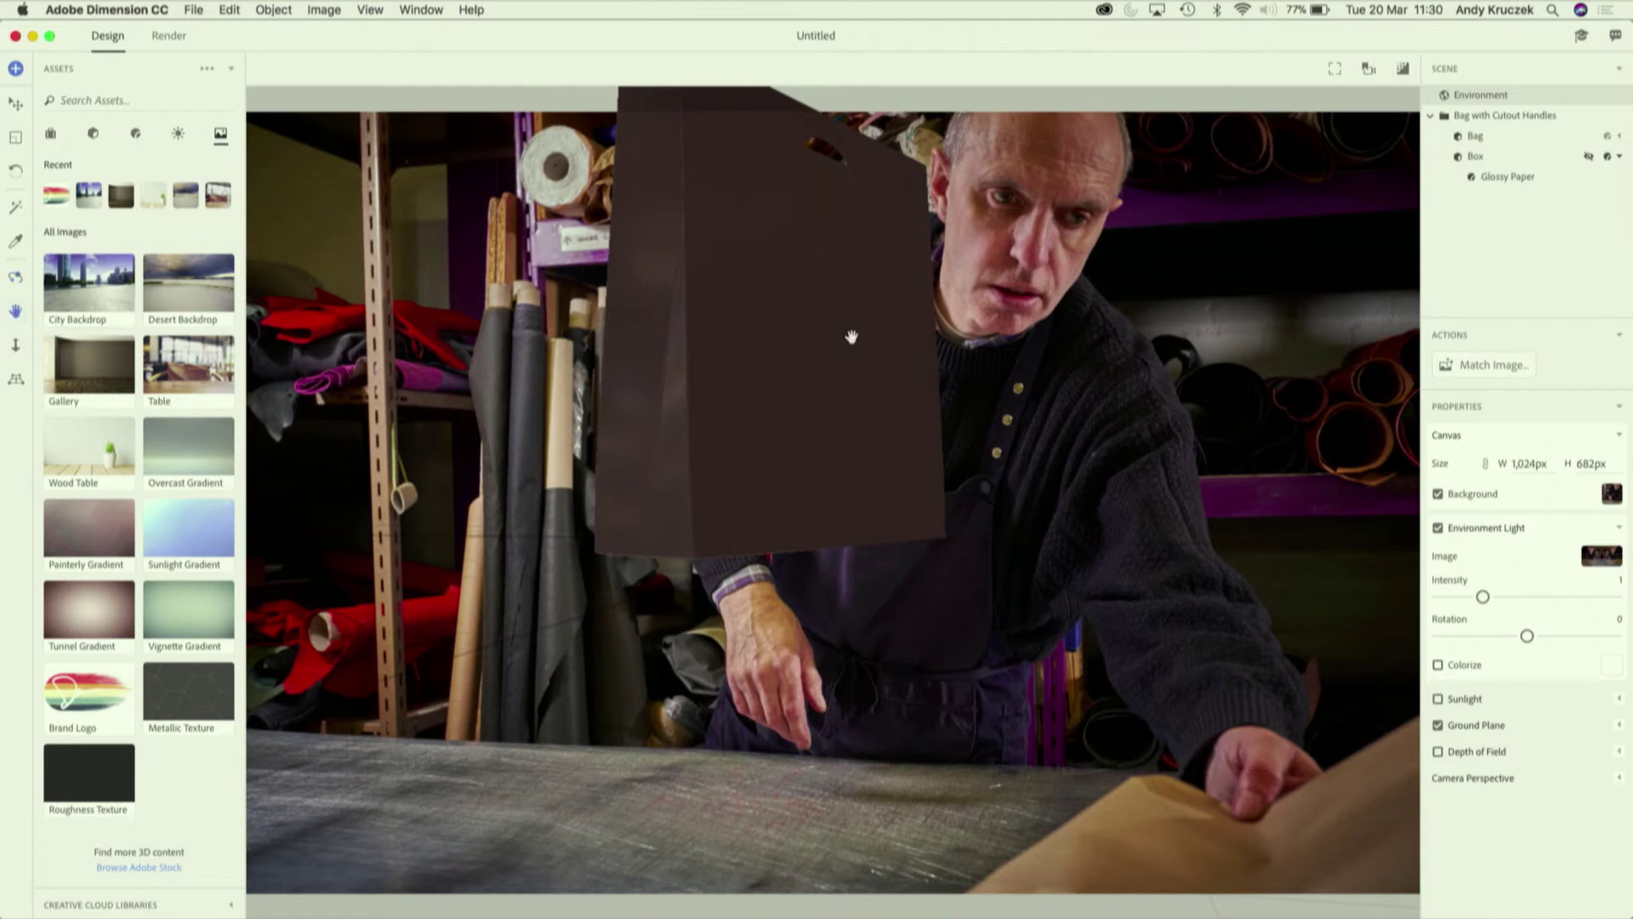
drag(805, 335, 828, 444)
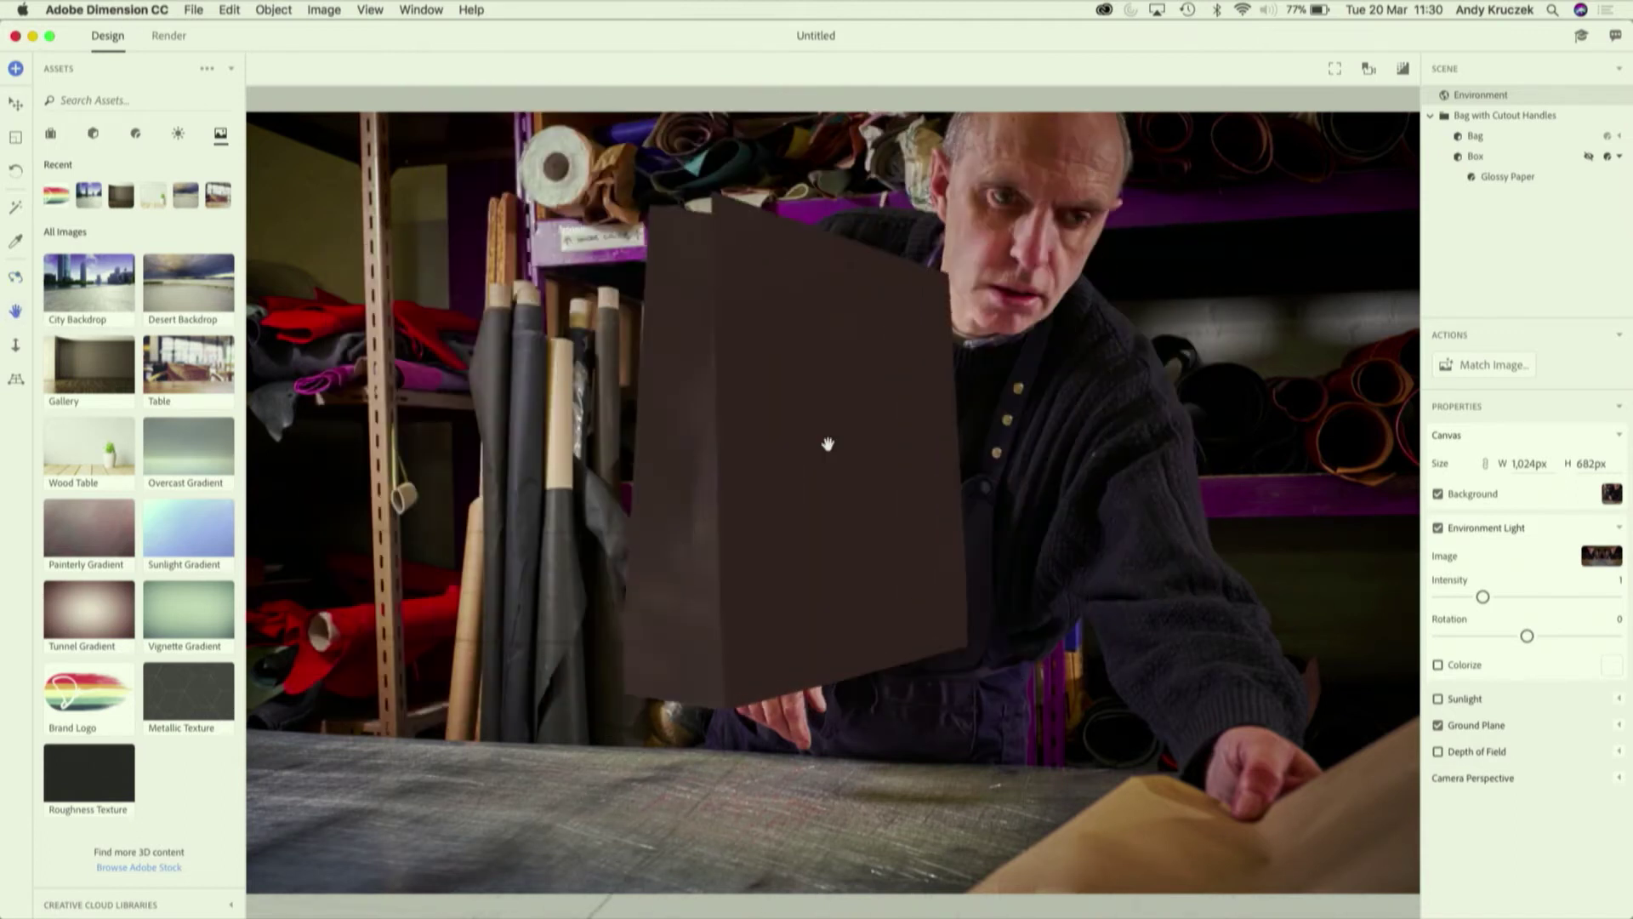
click(16, 344)
drag(771, 568, 788, 618)
click(15, 376)
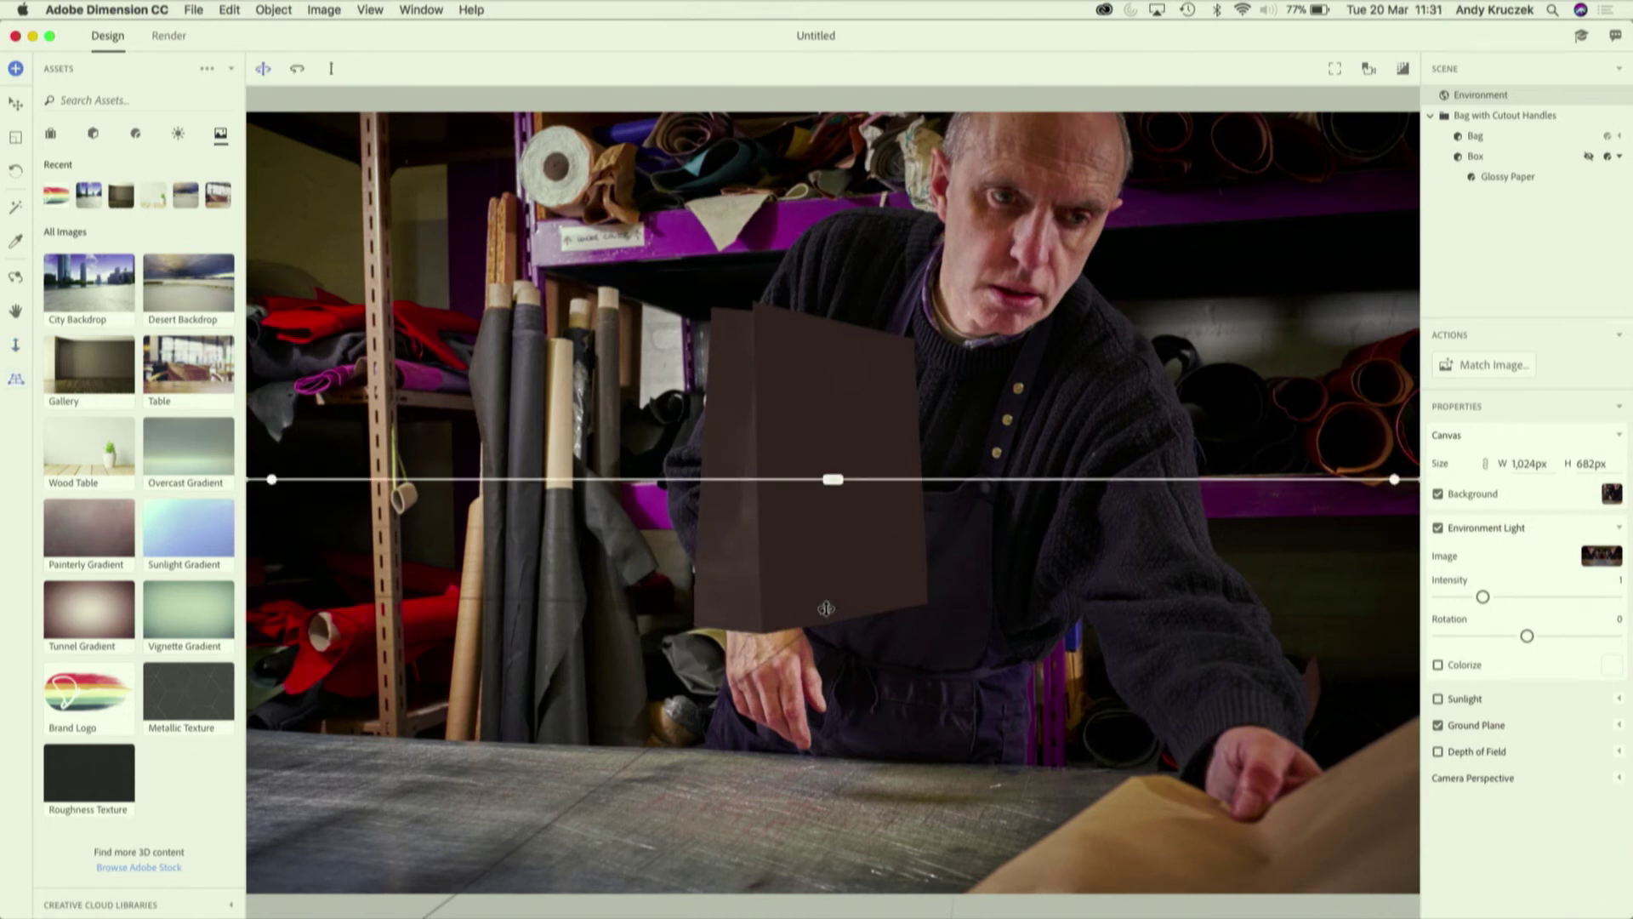
drag(831, 682, 717, 816)
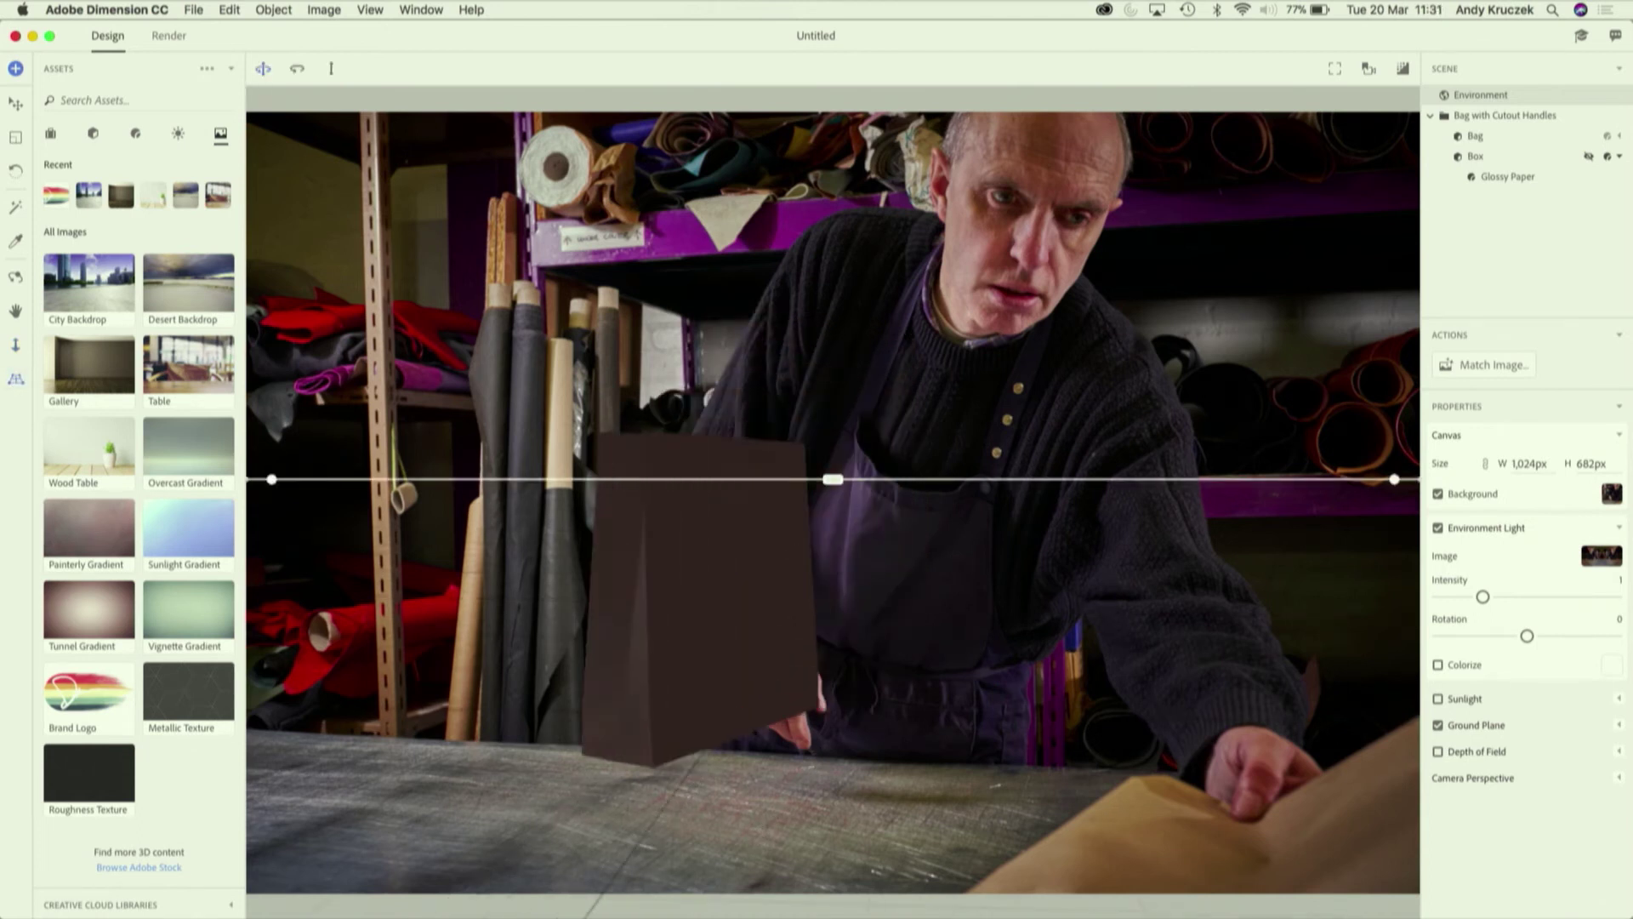
drag(953, 638, 904, 859)
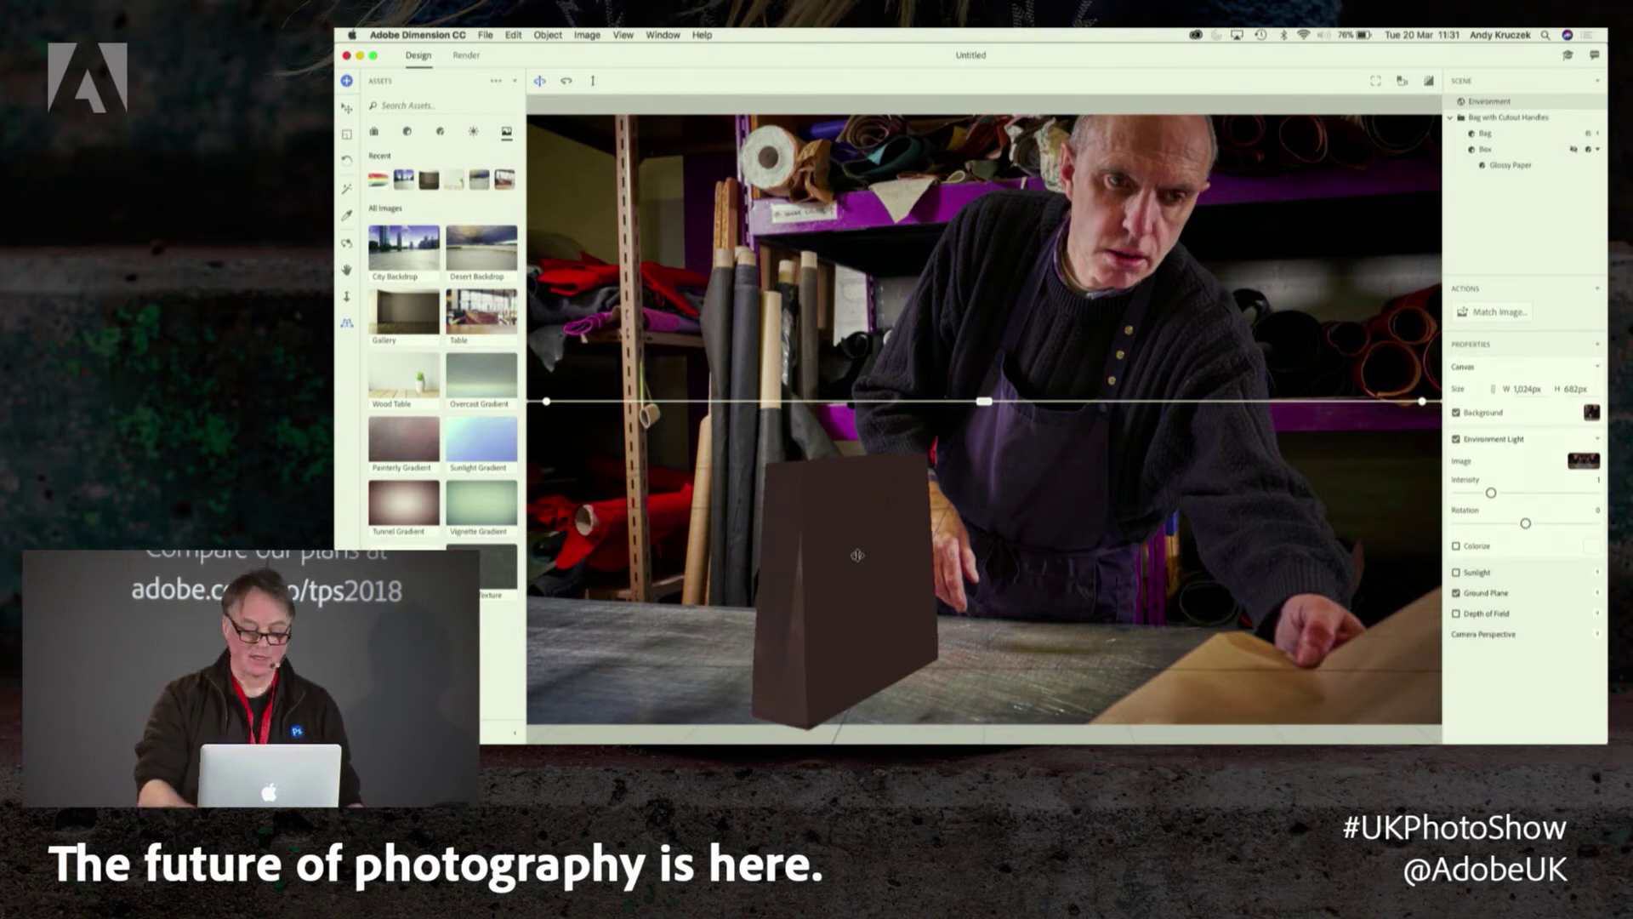
Turn on Sunlight and set its intensity to about 1.4, cloudiness 0.27, height about 34.6 and rotation about -76
click(472, 132)
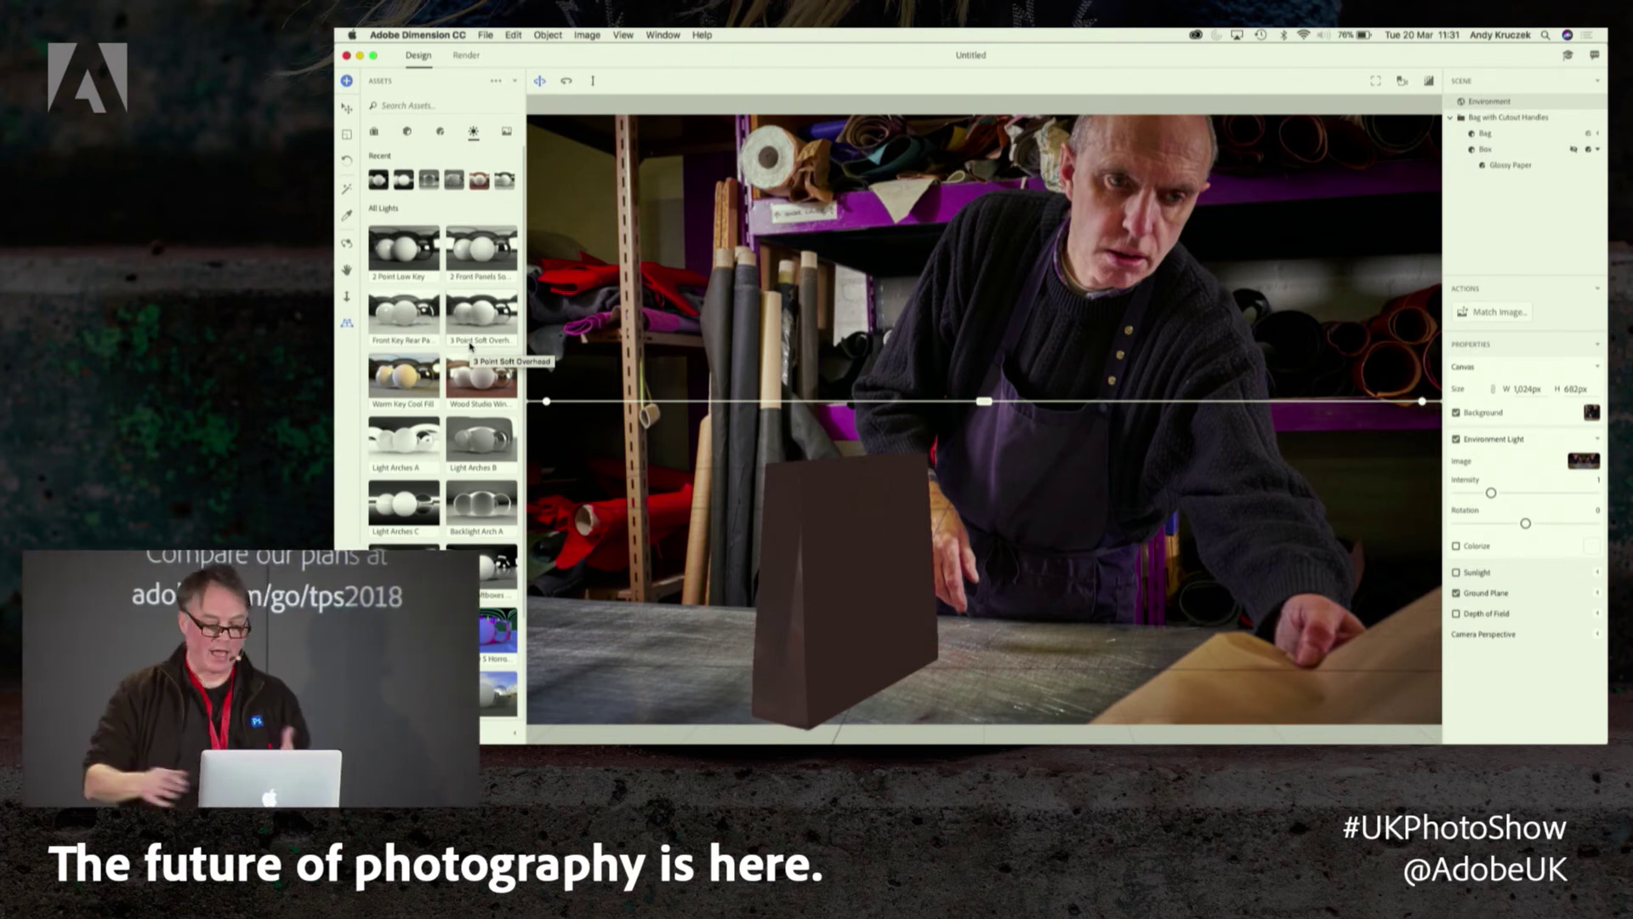
scroll(431, 385, down, 3)
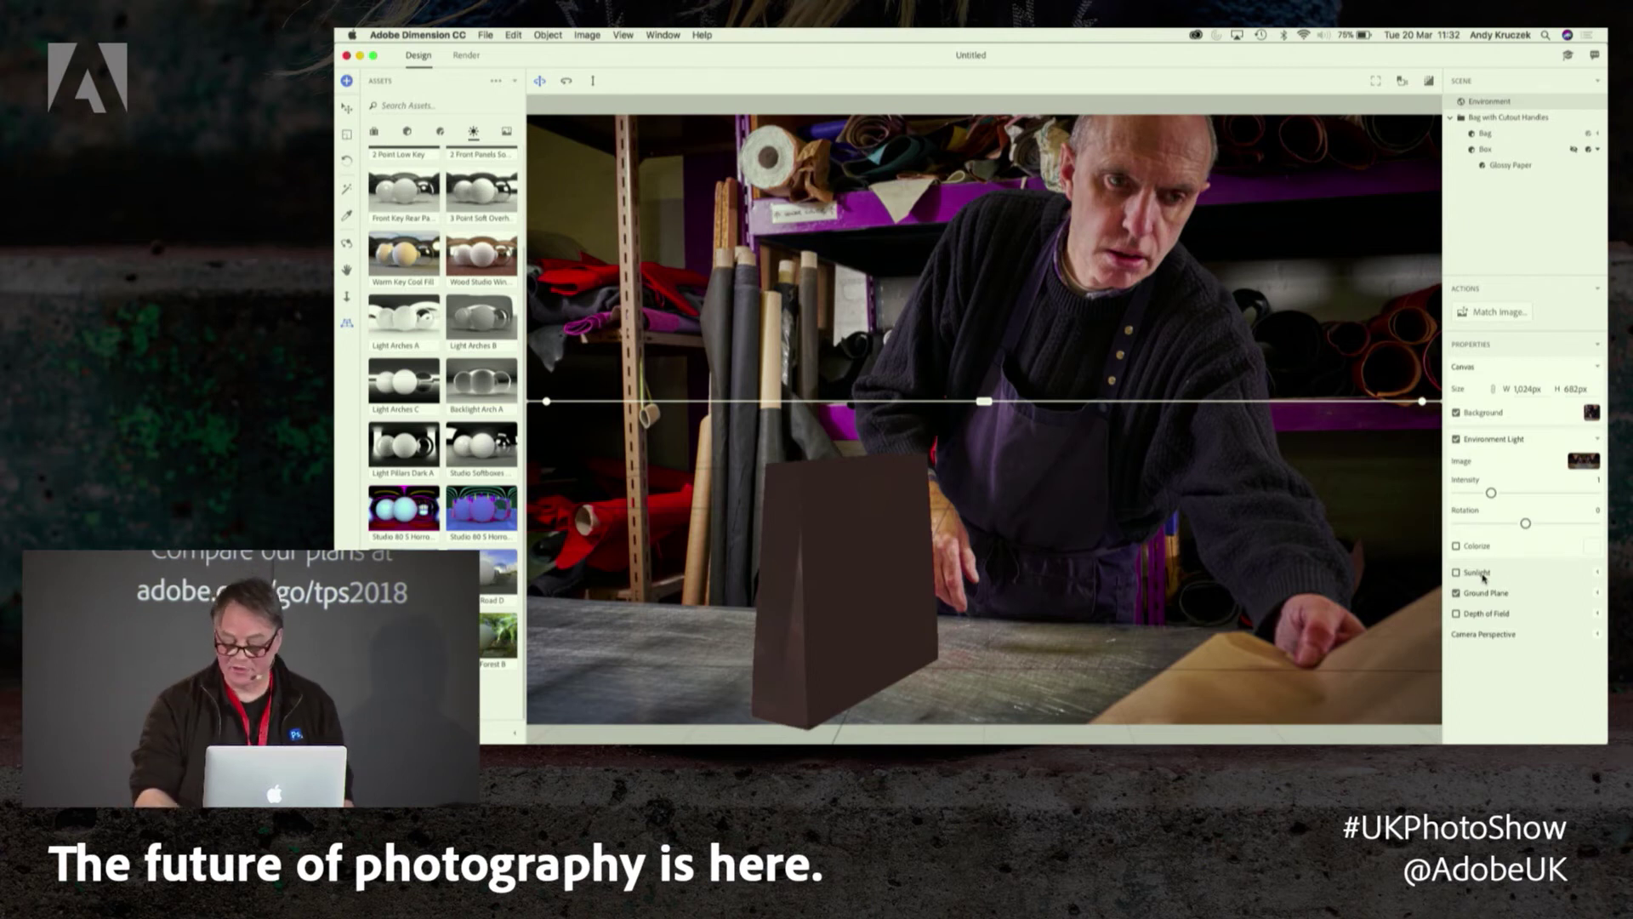
click(1457, 573)
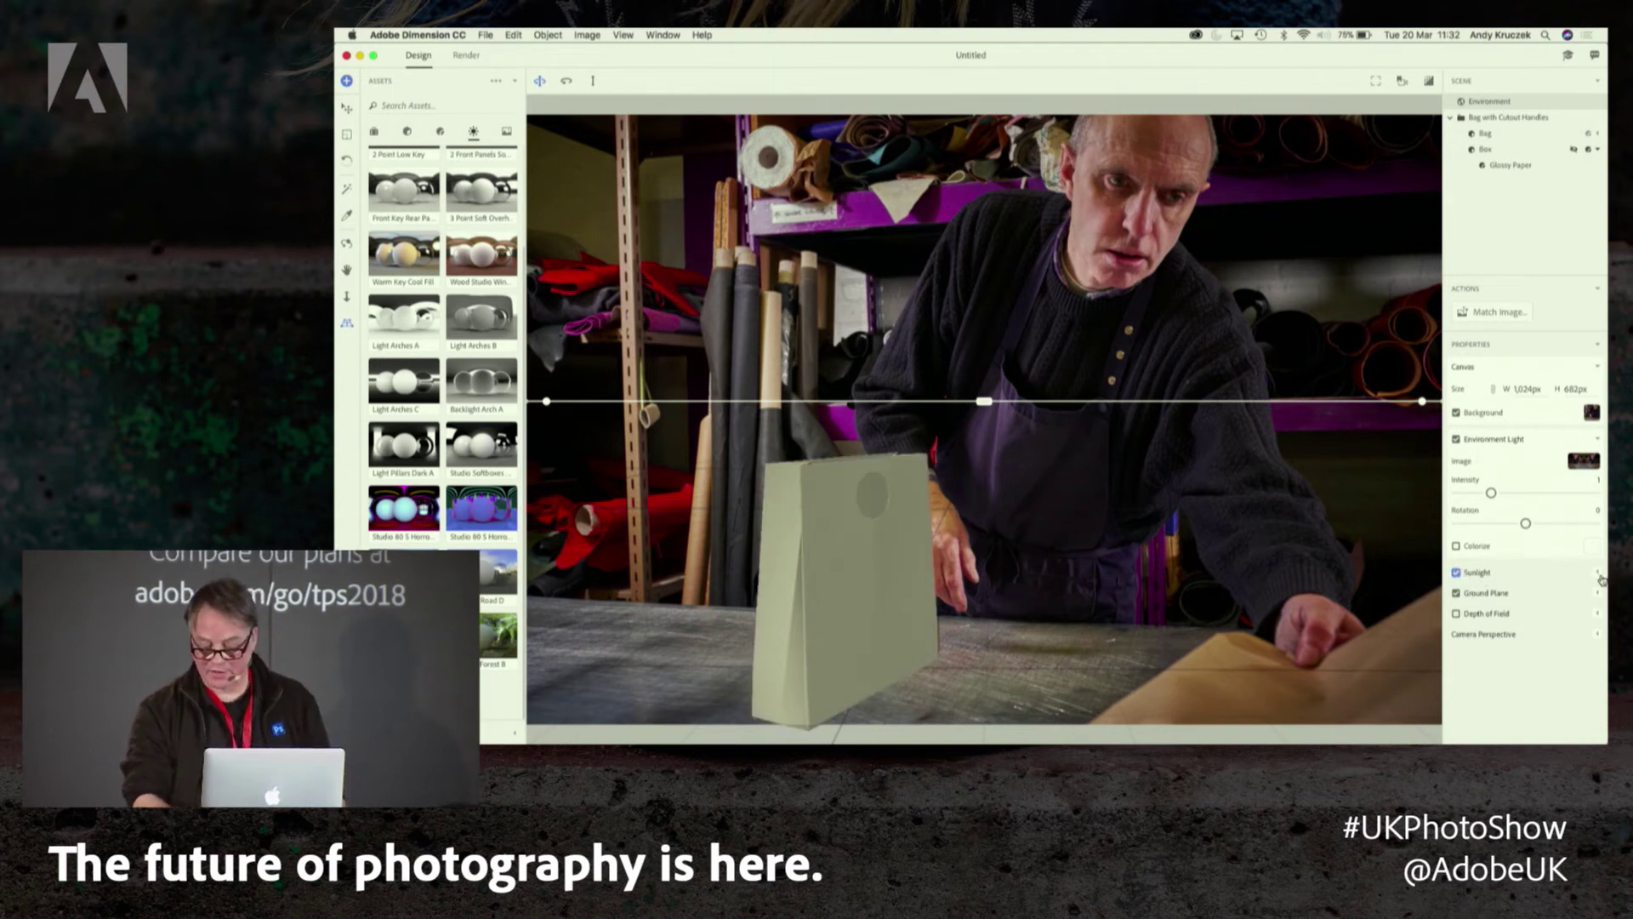
click(1598, 576)
scroll(1568, 581, down, 2)
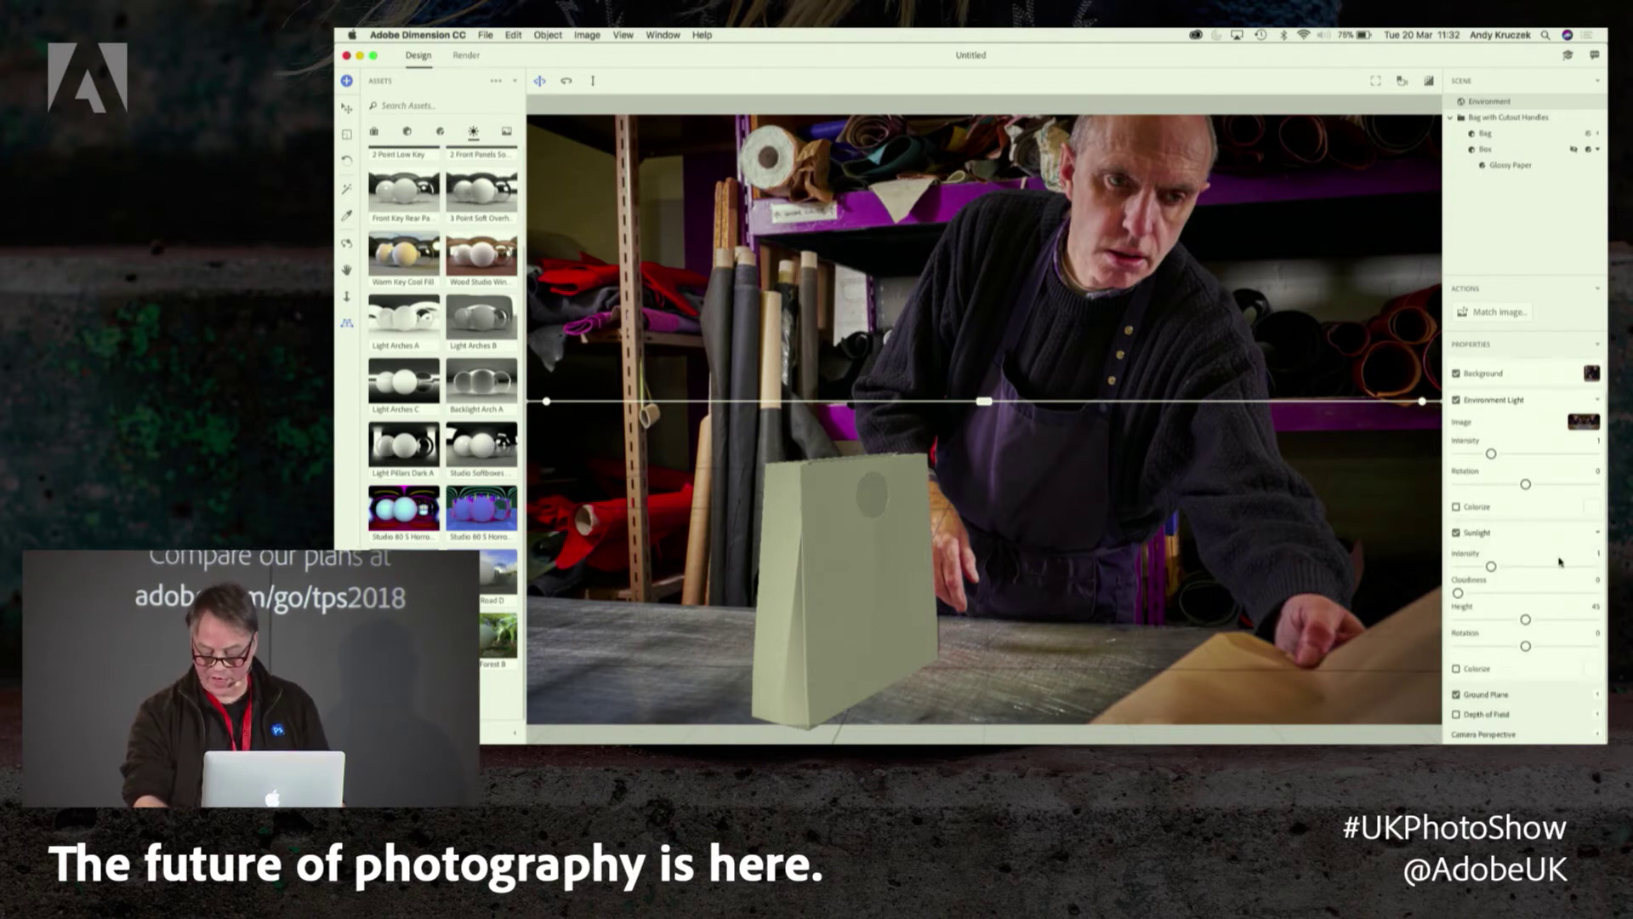
drag(1491, 566, 1528, 620)
mouse_move(1514, 621)
mouse_down()
mouse_move(1495, 620)
mouse_move(1511, 620)
mouse_move(1495, 644)
mouse_up()
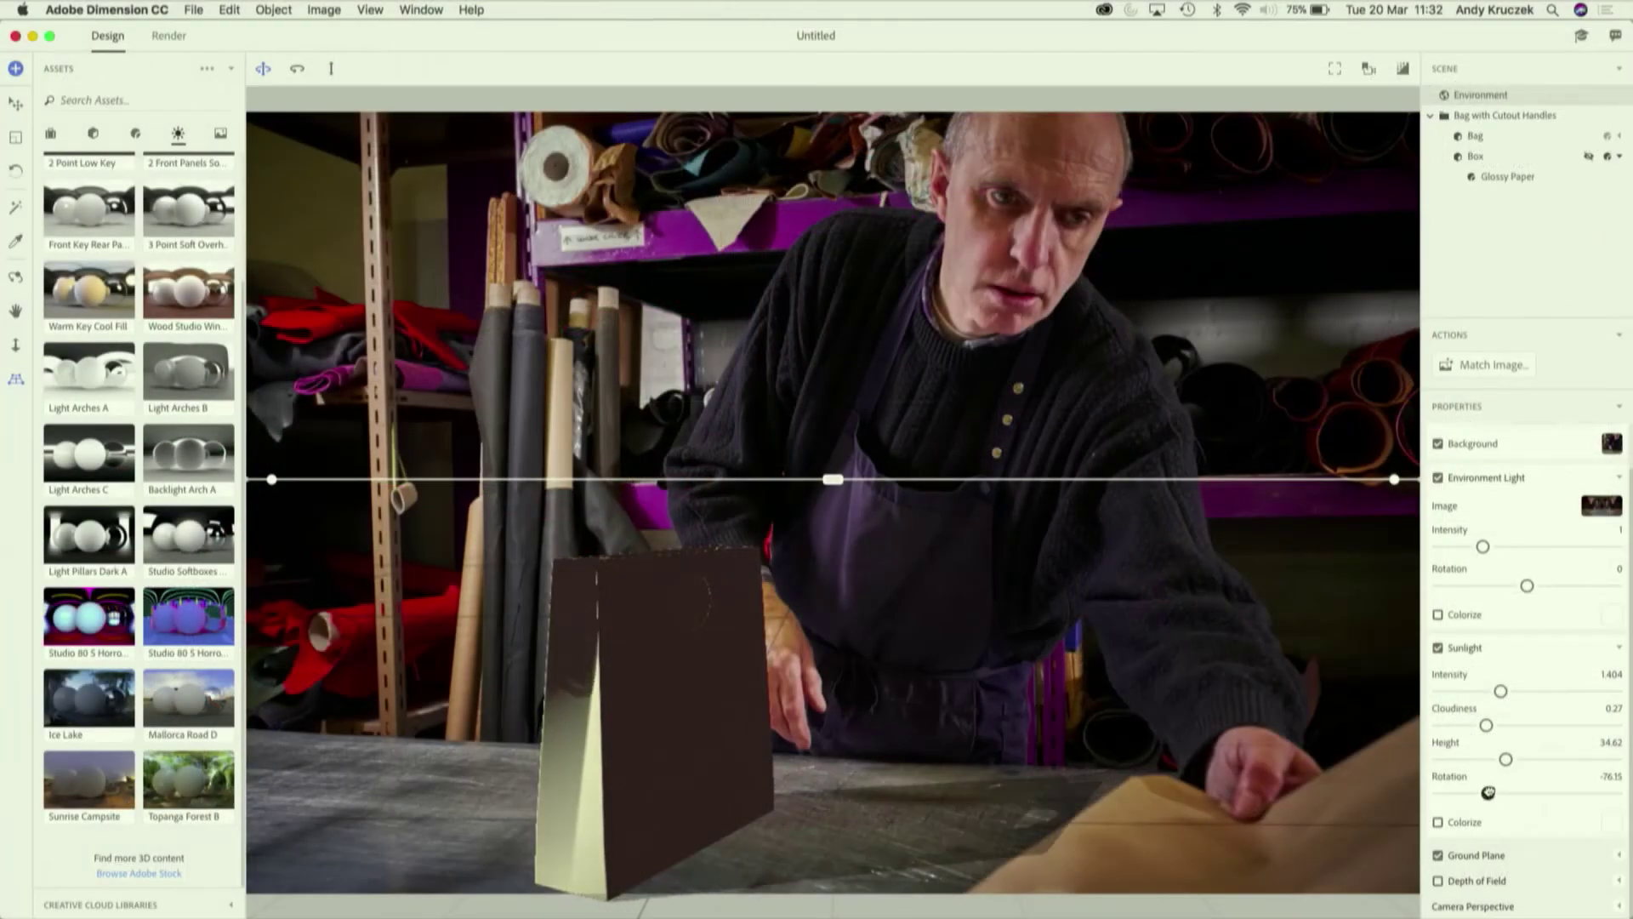
Set the sunlight's cloudiness to 0.77 and its rotation to about -20.8 to light the bag's broad face
mouse_move(1488, 793)
mouse_down()
mouse_move(1559, 793)
mouse_move(1498, 793)
mouse_up()
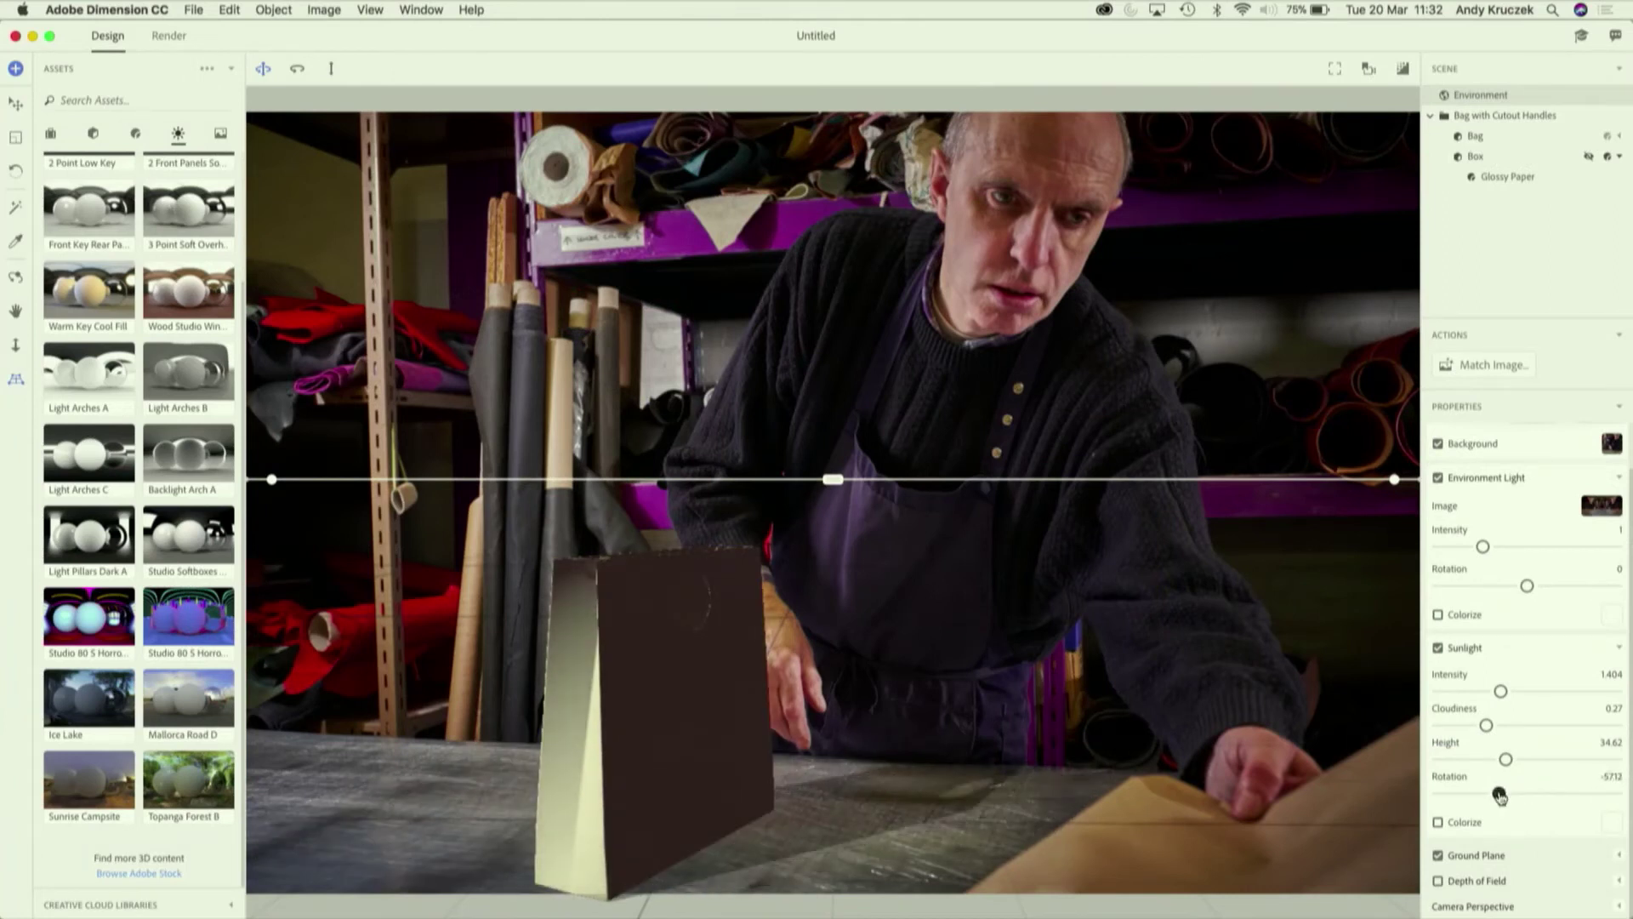
drag(1487, 724, 1576, 755)
drag(1497, 795, 1516, 793)
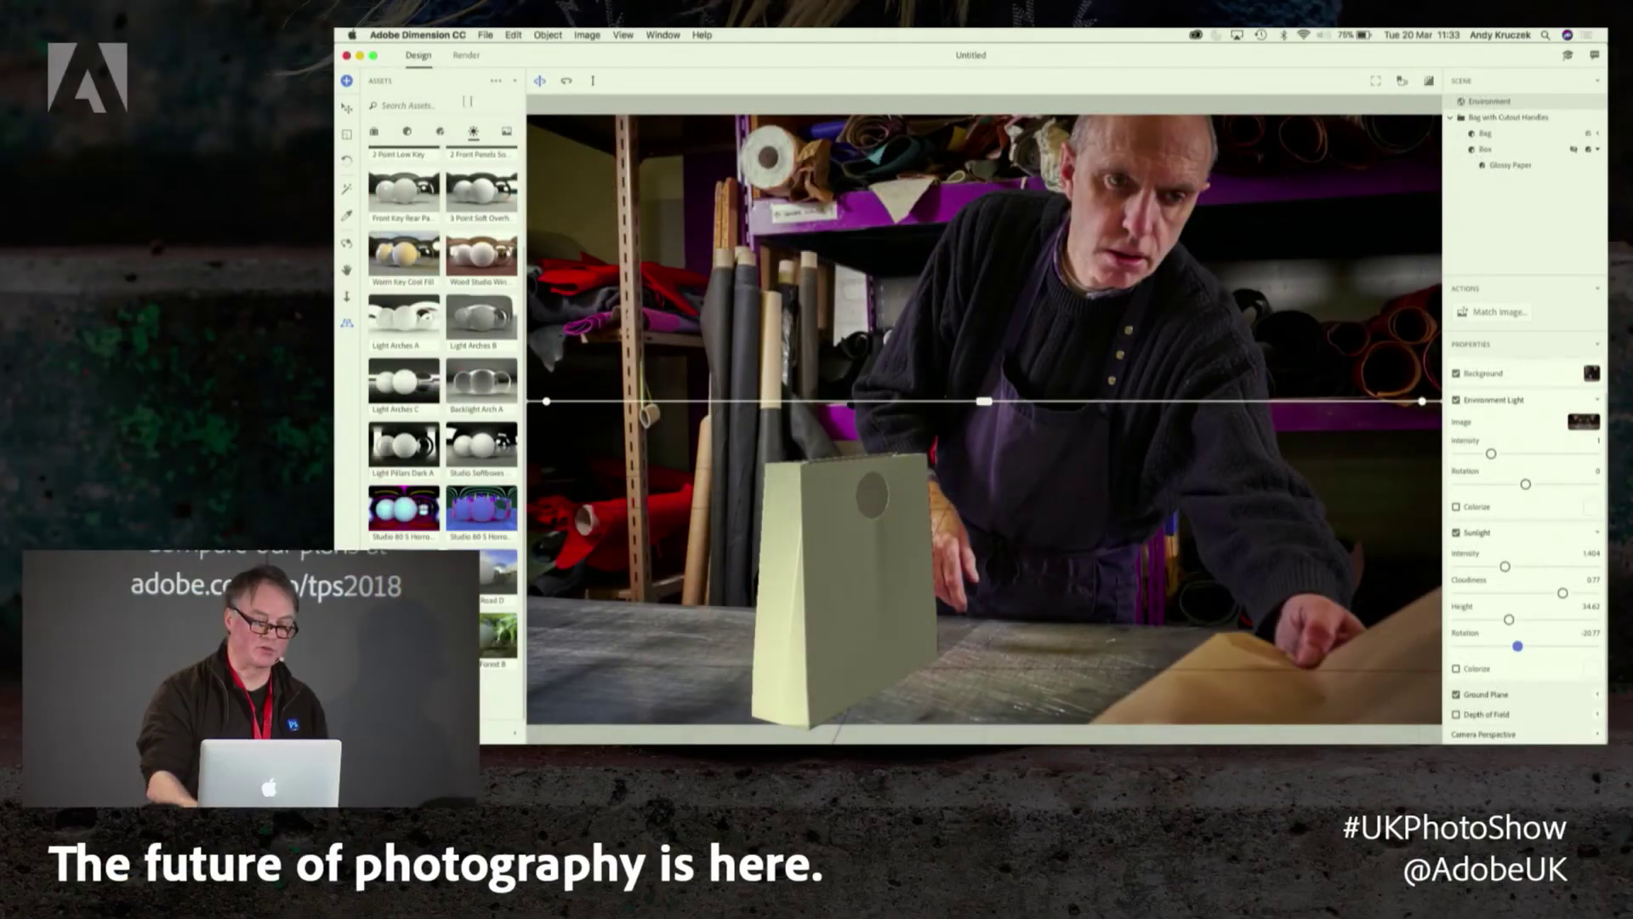
click(374, 133)
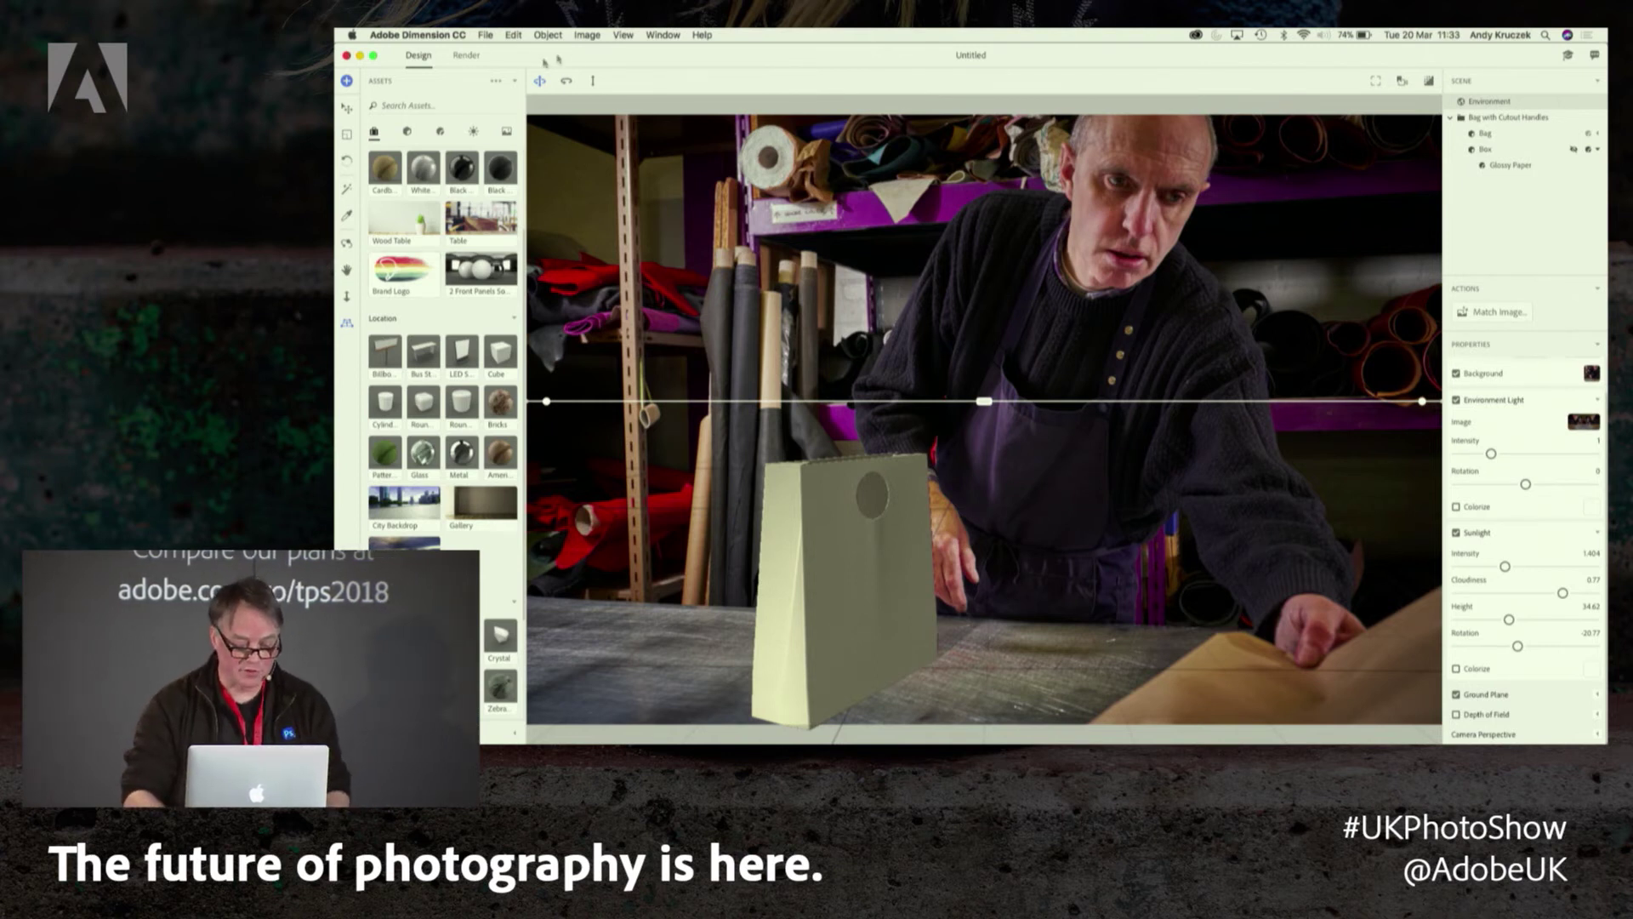
click(492, 37)
mouse_move(507, 133)
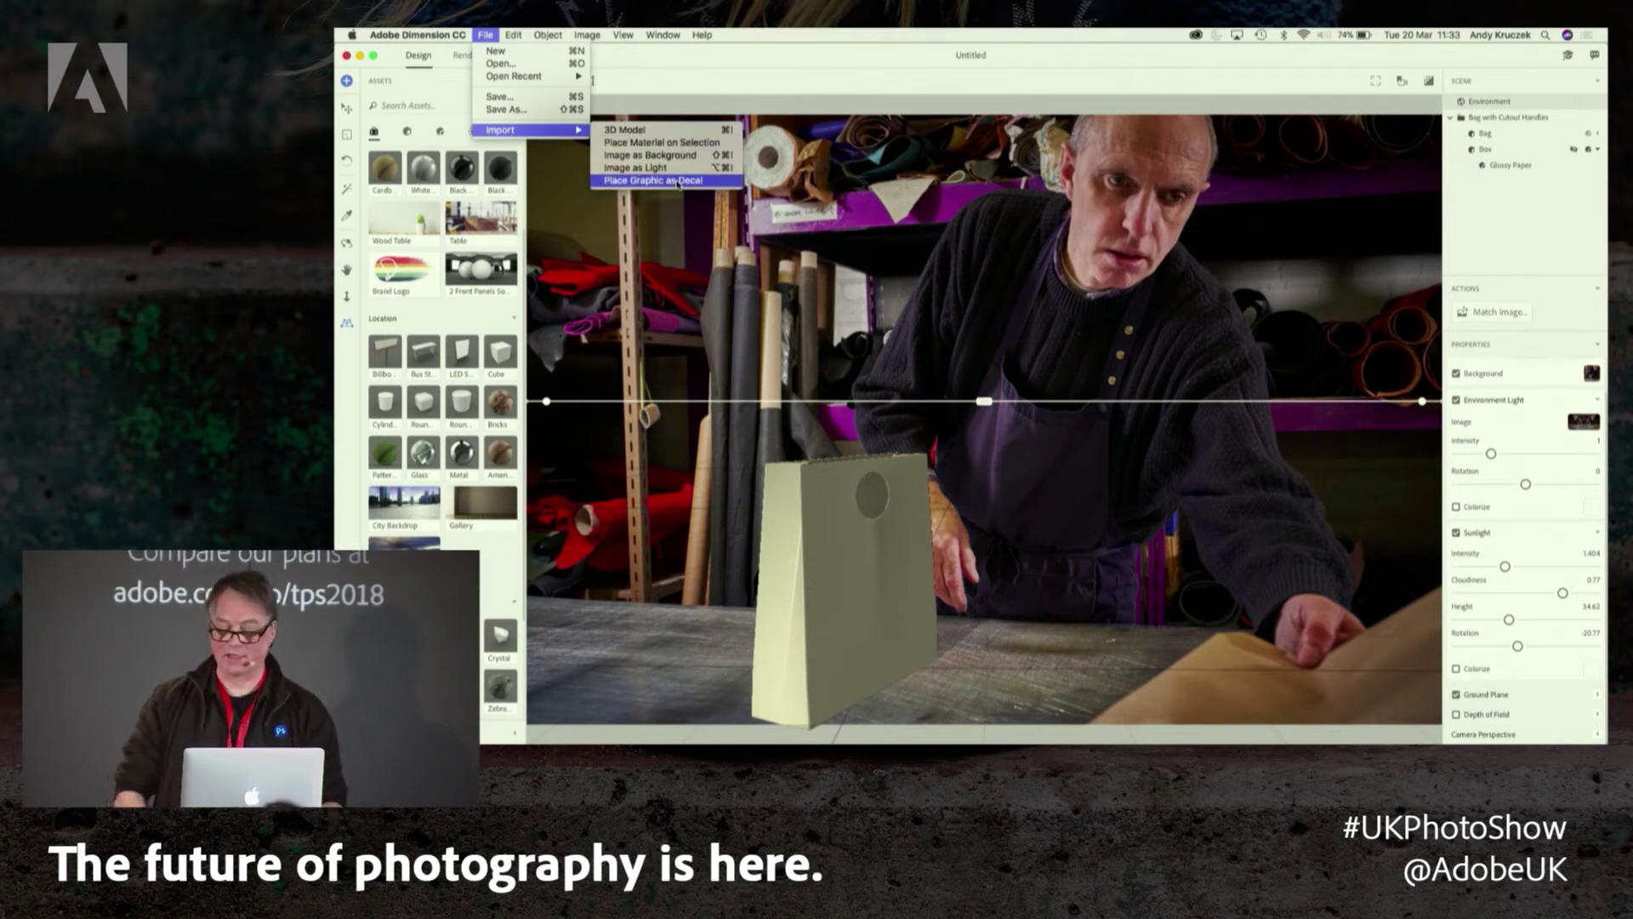
mouse_move(695, 35)
click(637, 58)
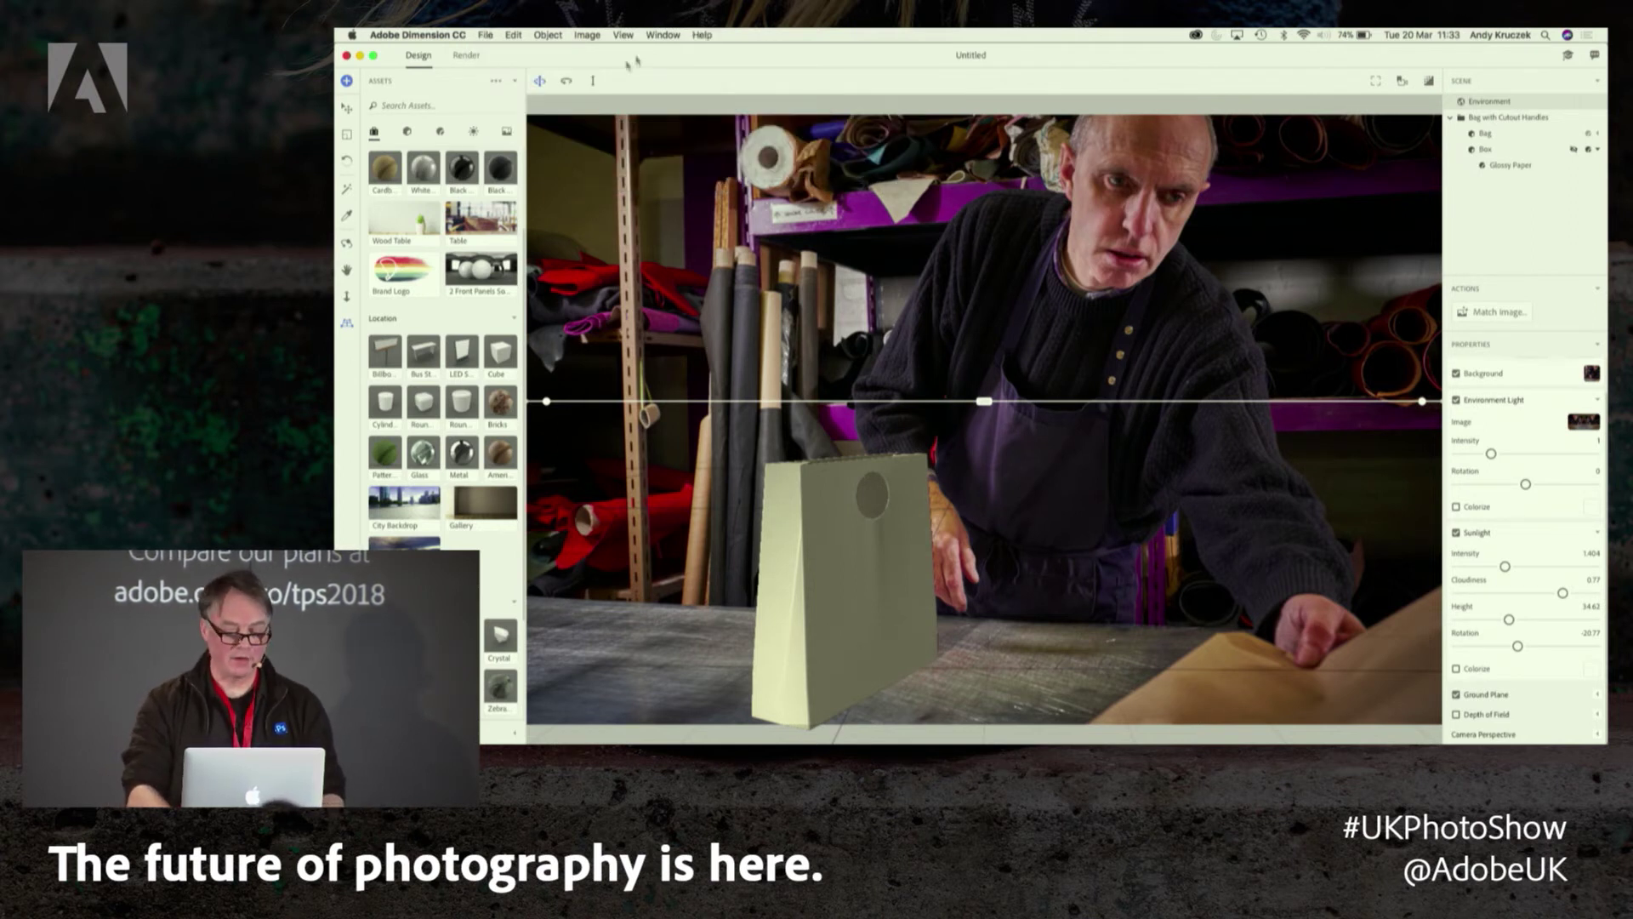
click(407, 268)
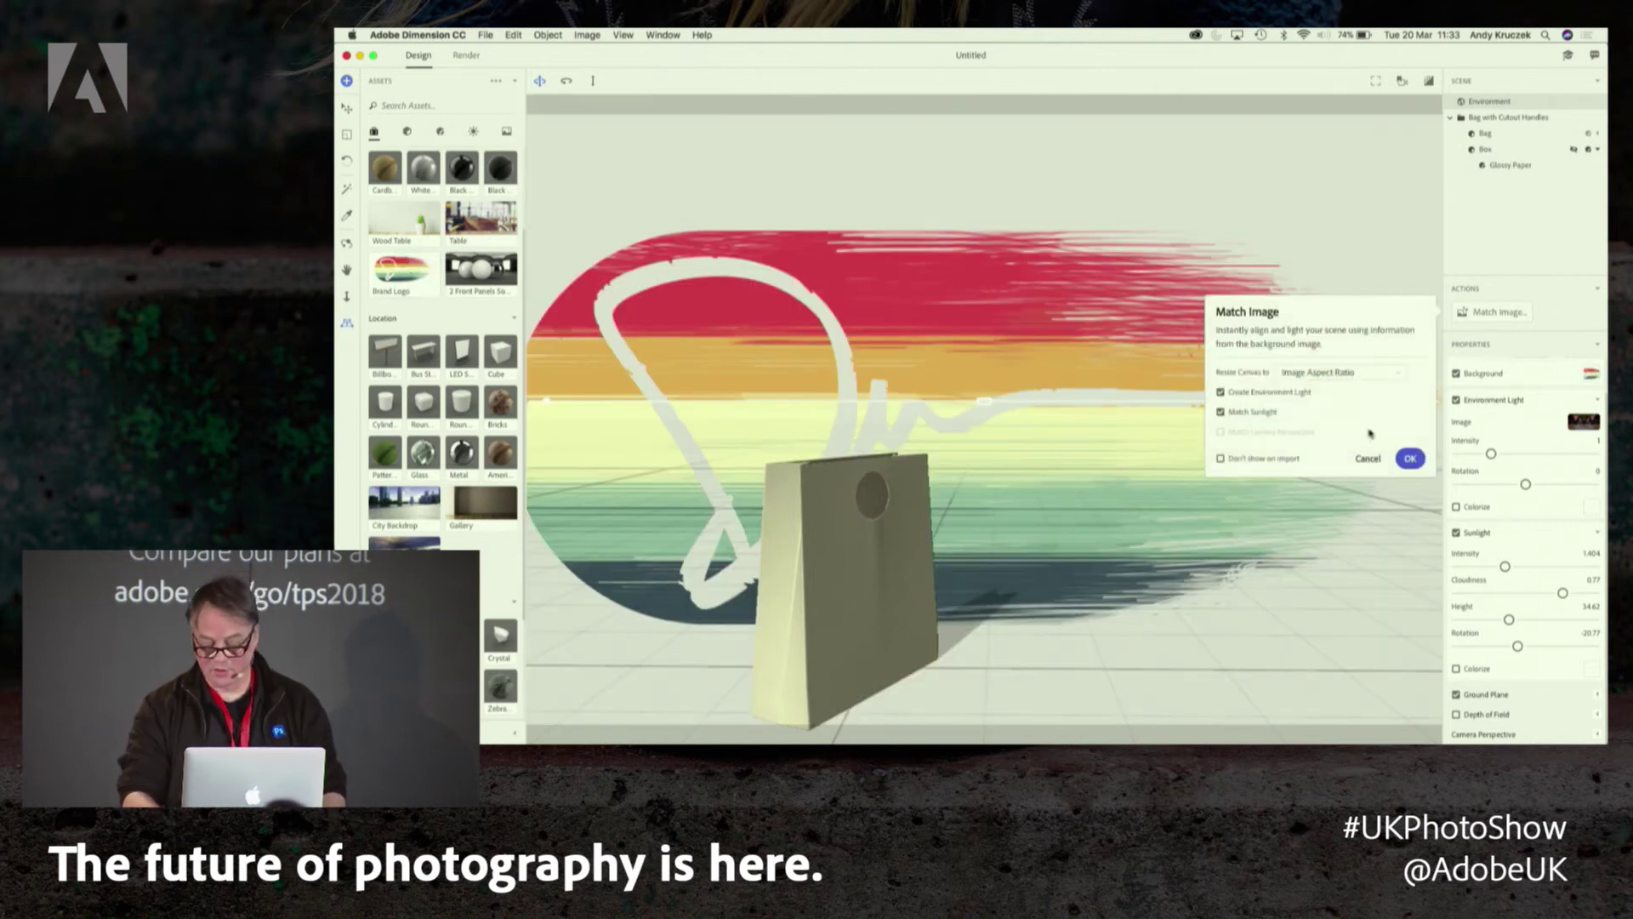
click(1368, 459)
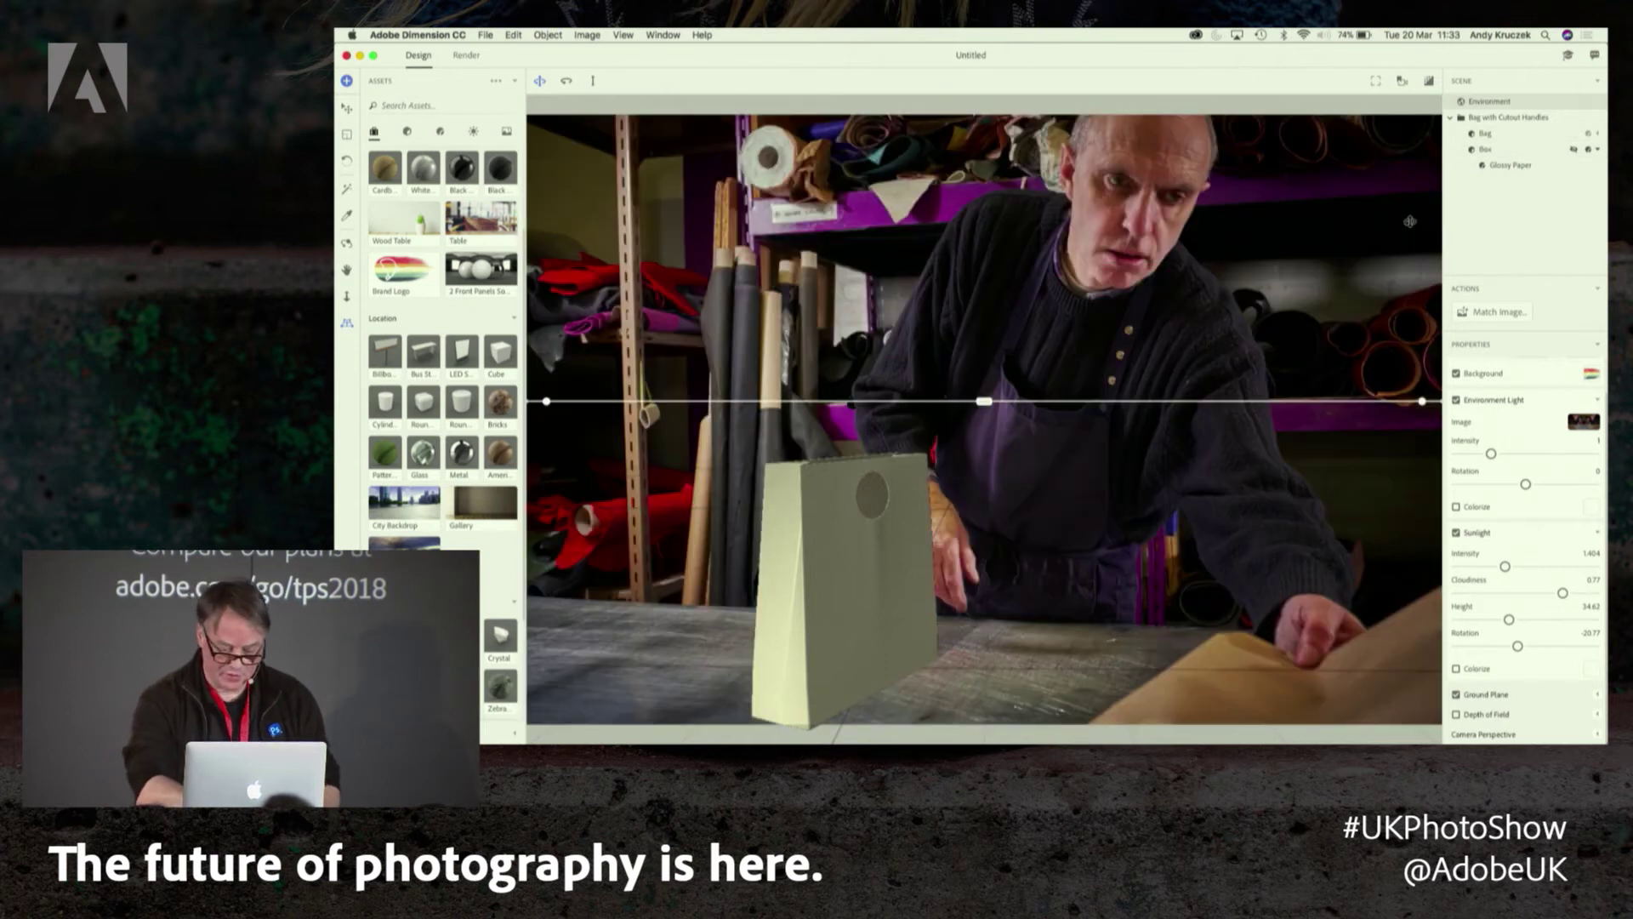
Try placing the Brand Logo graphic as a decal on the bag's broad front face, and undo the placement
drag(393, 281, 864, 581)
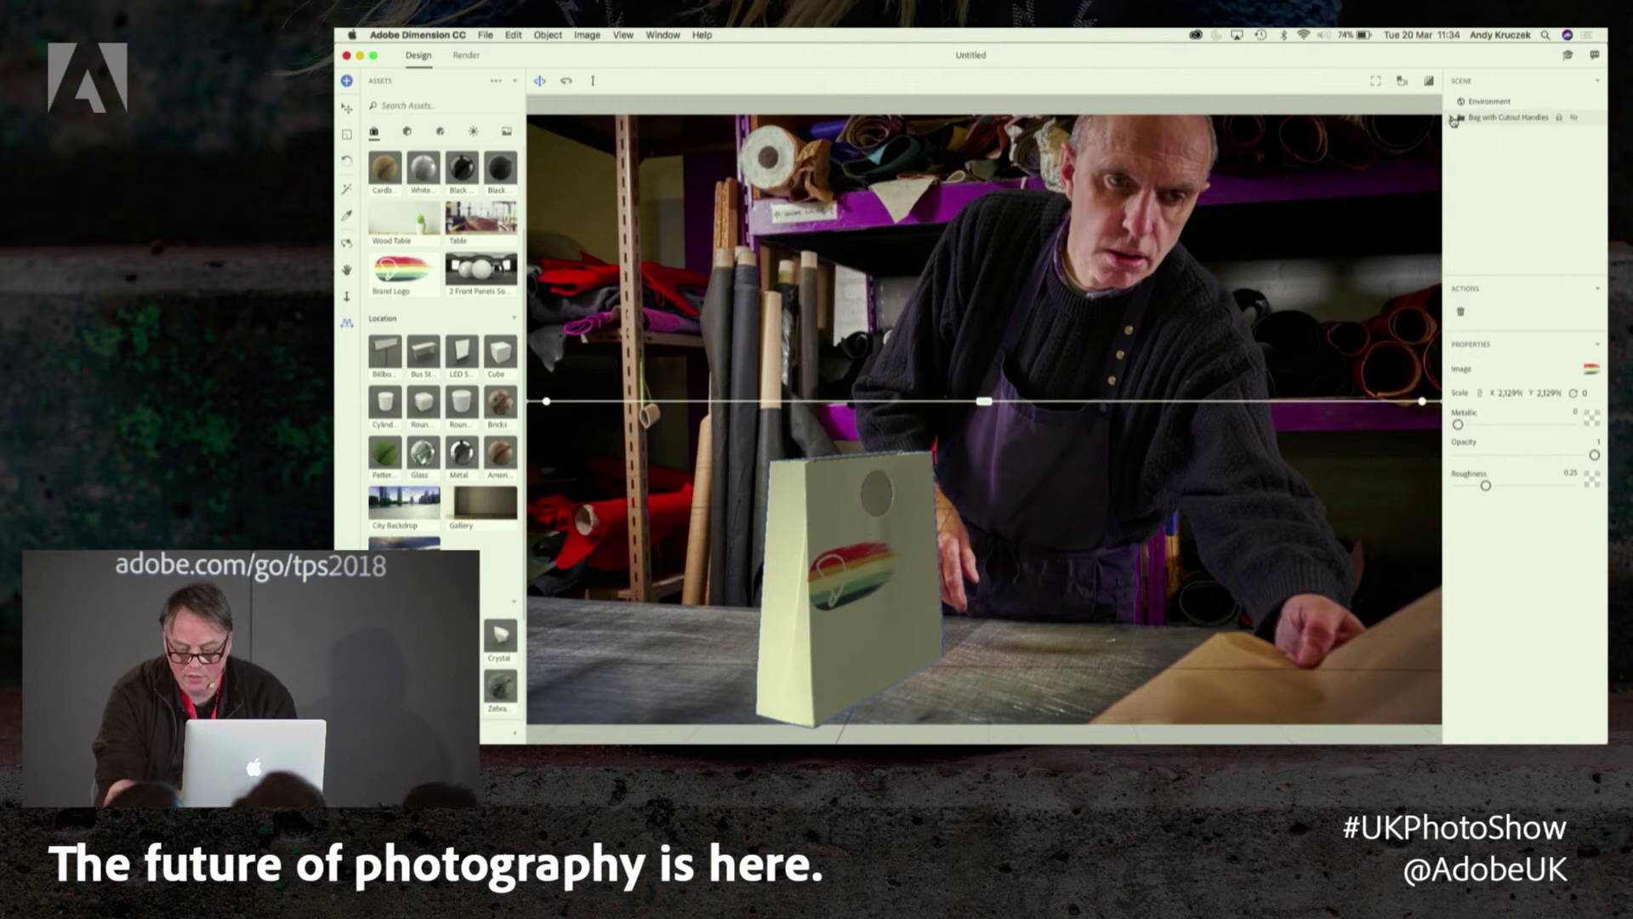
click(1484, 166)
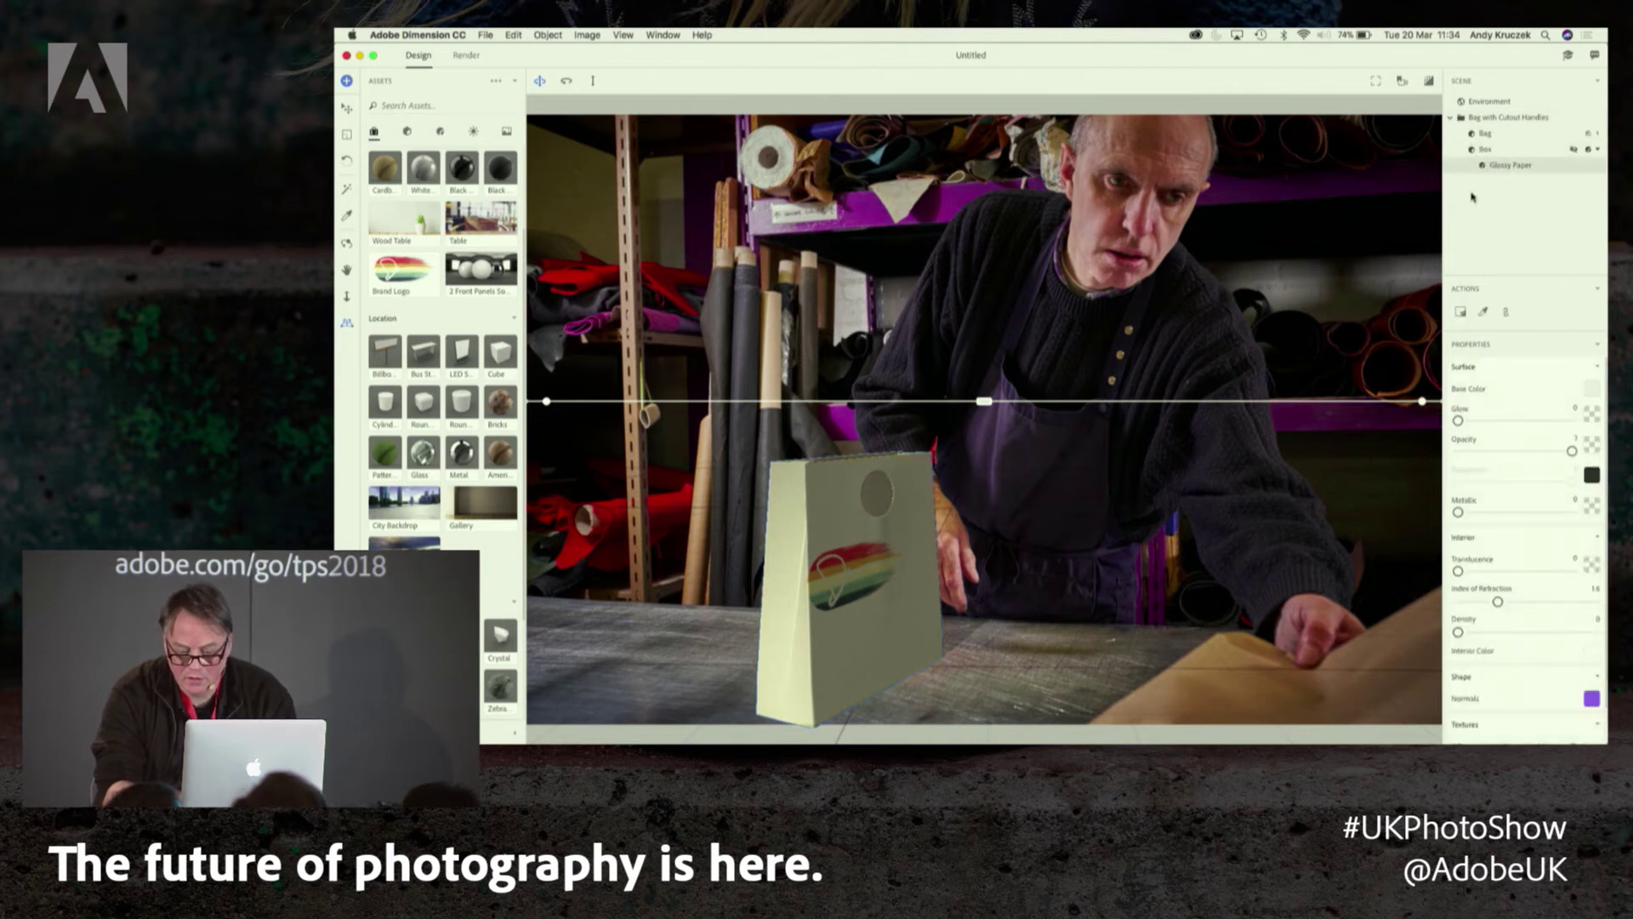
click(1481, 151)
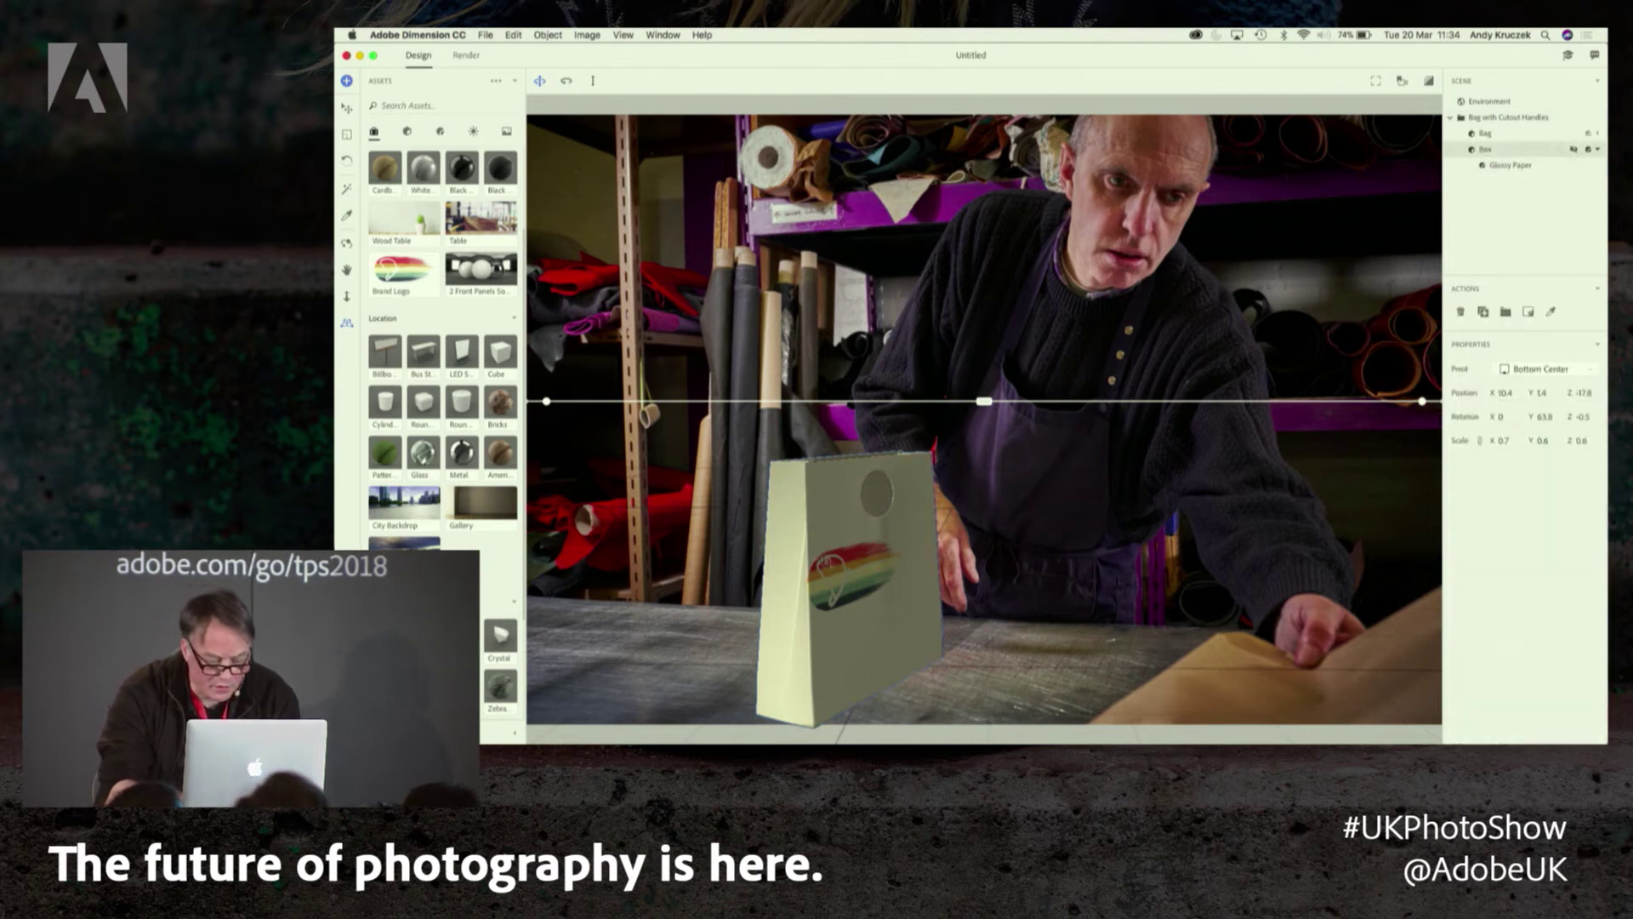
click(347, 127)
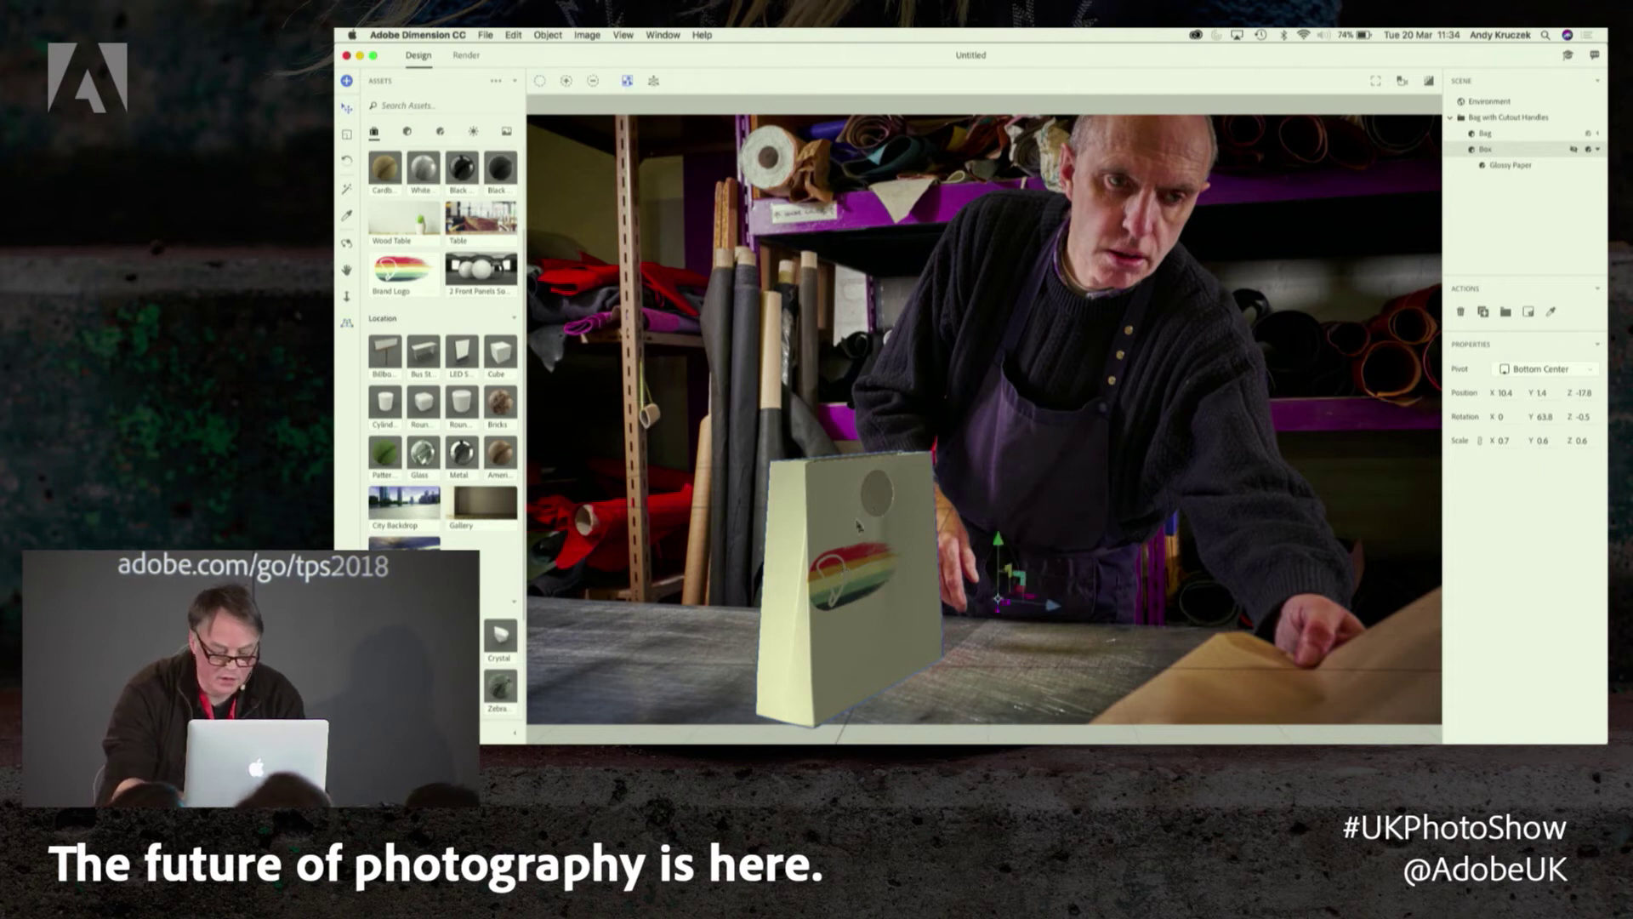
key(super+z)
key(super+z)
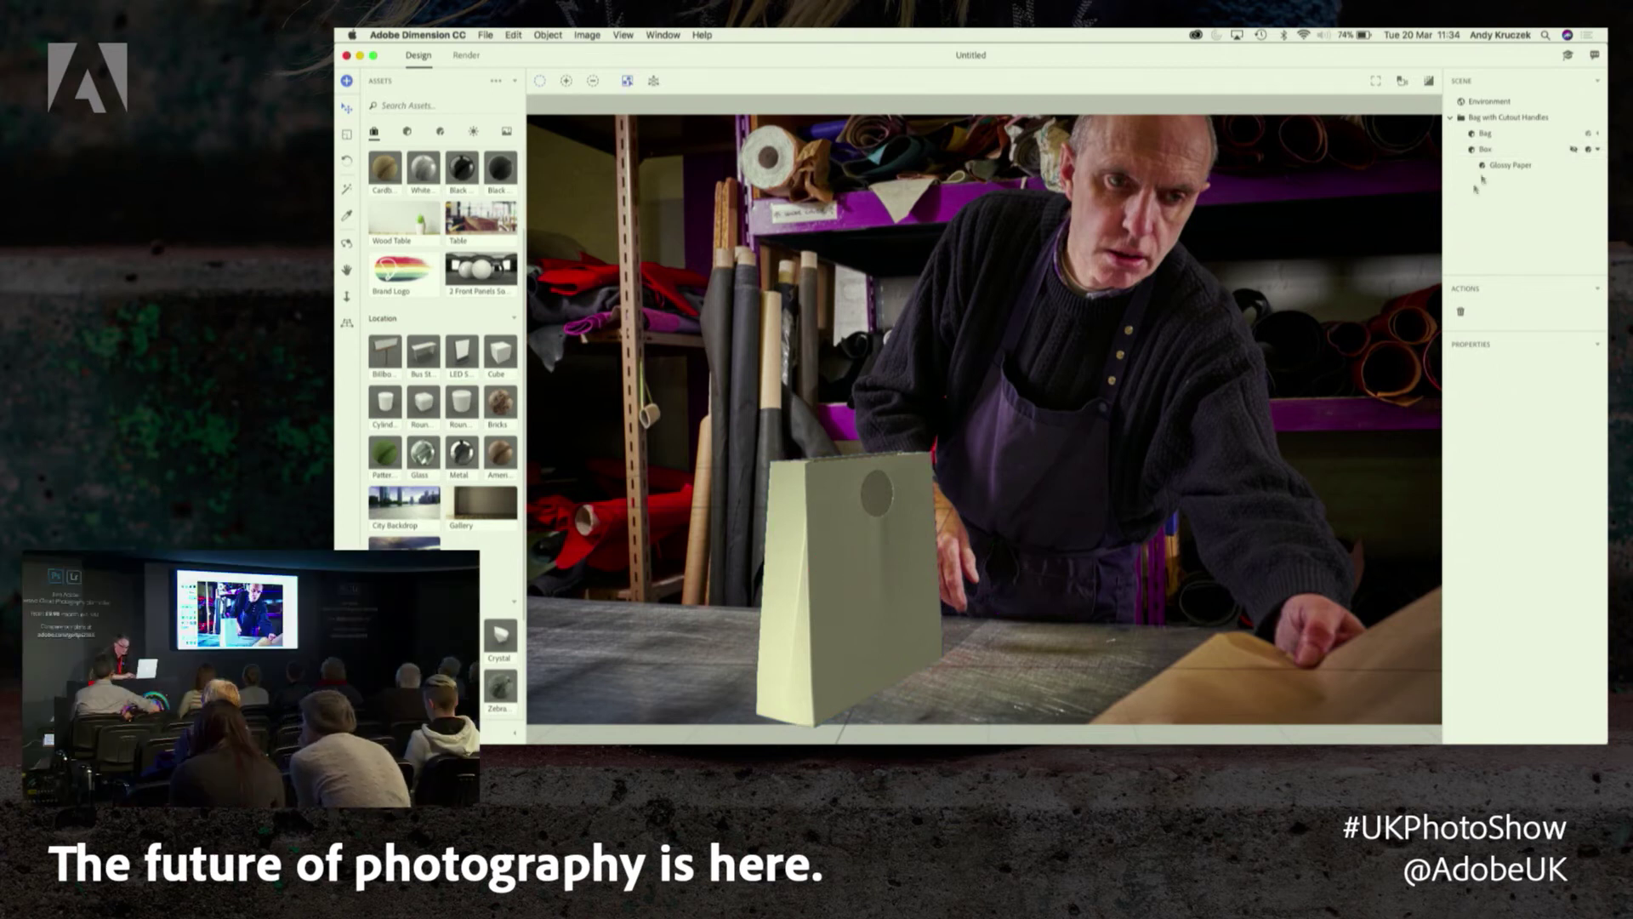
Place the Brand Logo decal on the bag again and move it onto the upper part of the narrow side face
click(1510, 119)
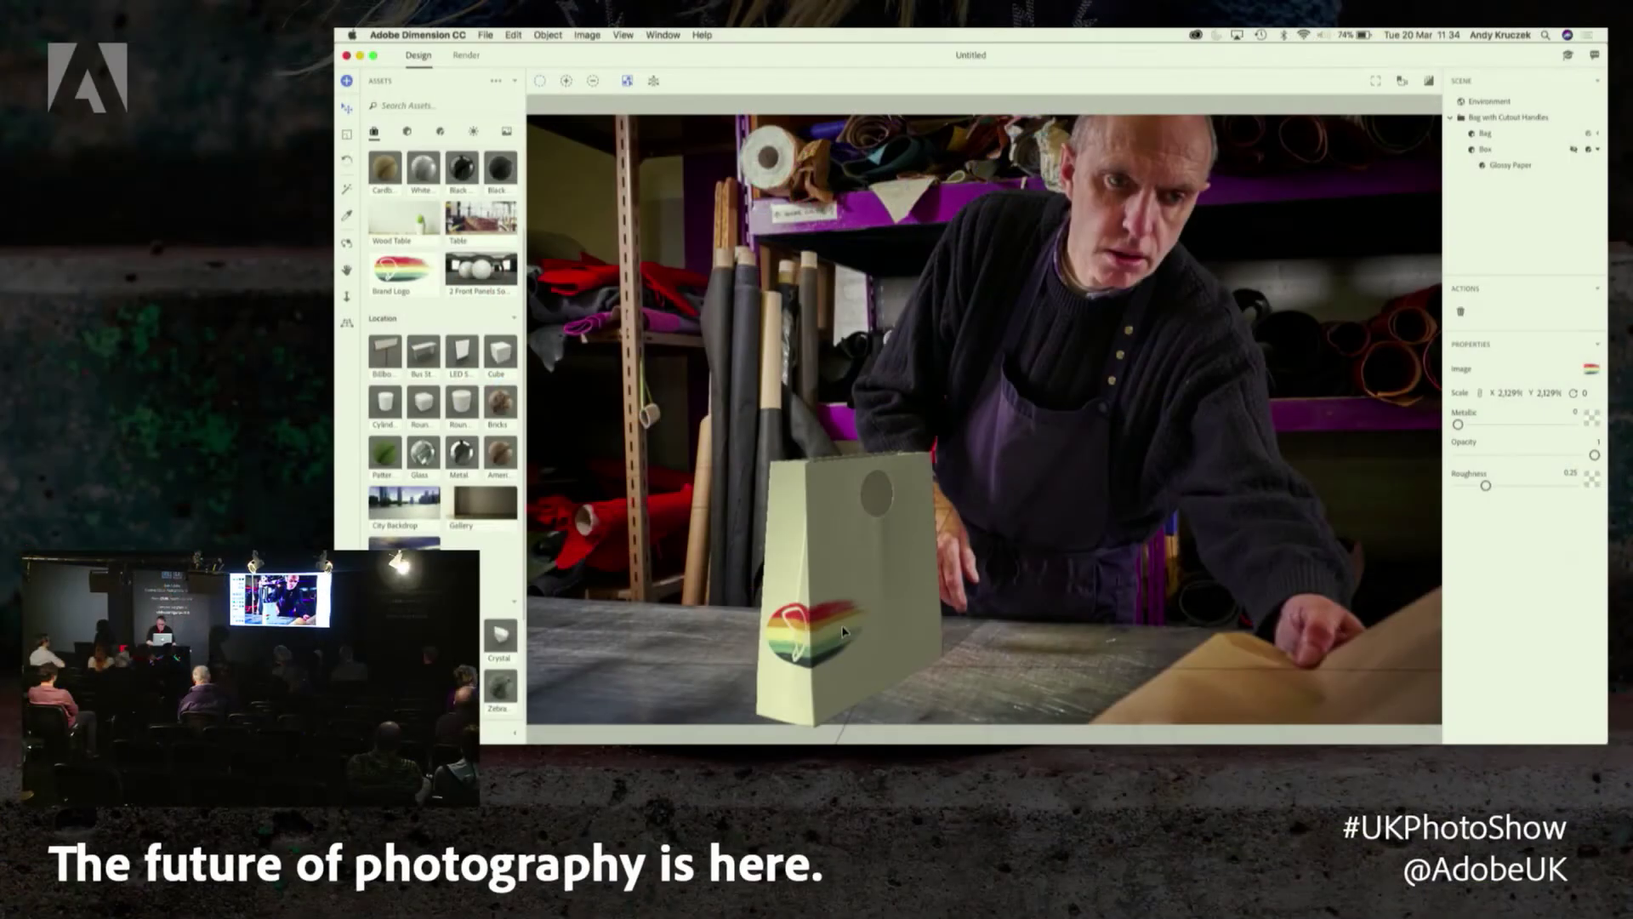
drag(842, 634, 800, 561)
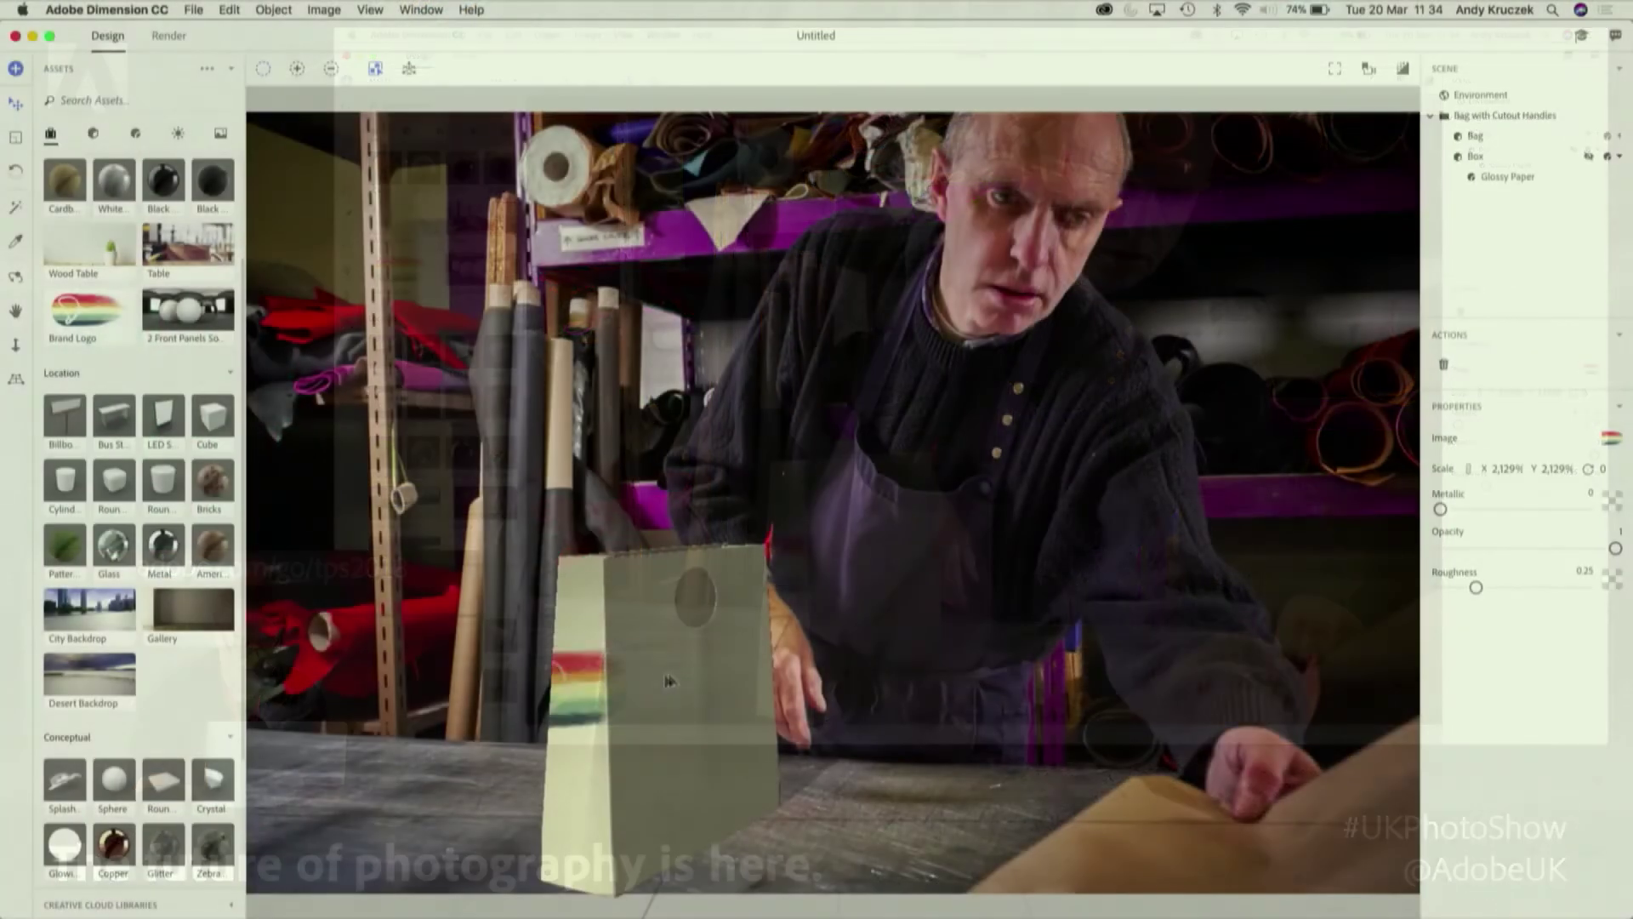
mouse_move(561, 690)
mouse_down()
mouse_move(634, 690)
mouse_move(557, 690)
mouse_up()
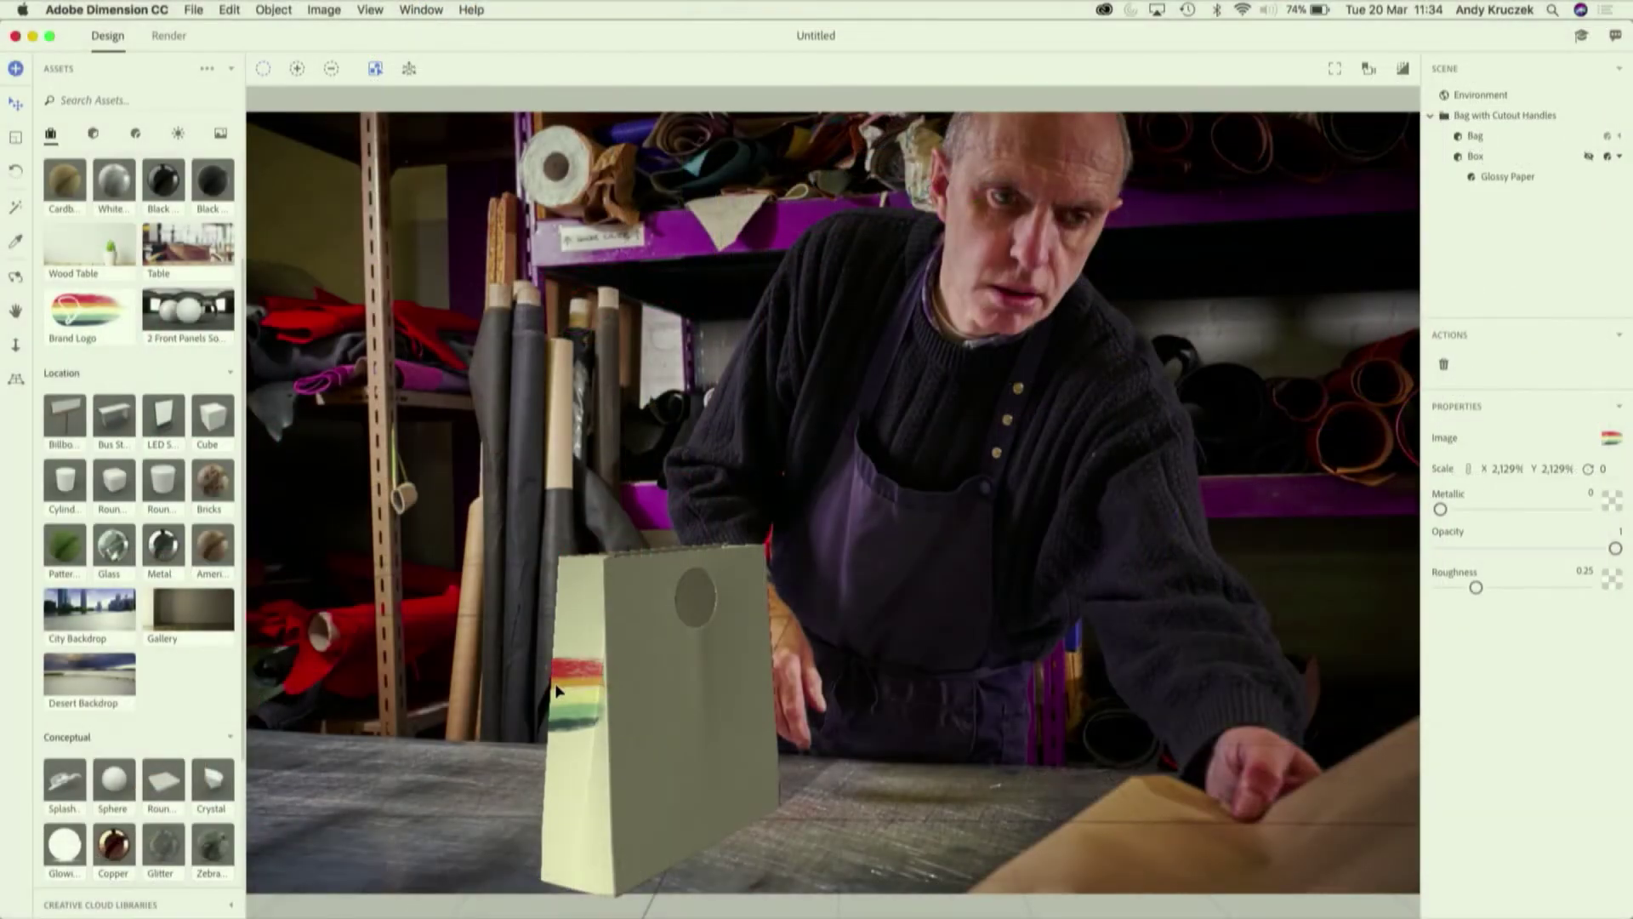
Select the Bag within its group and rotate it about the vertical axis to about Y -41.7, turning the logo toward the man's hand
click(711, 745)
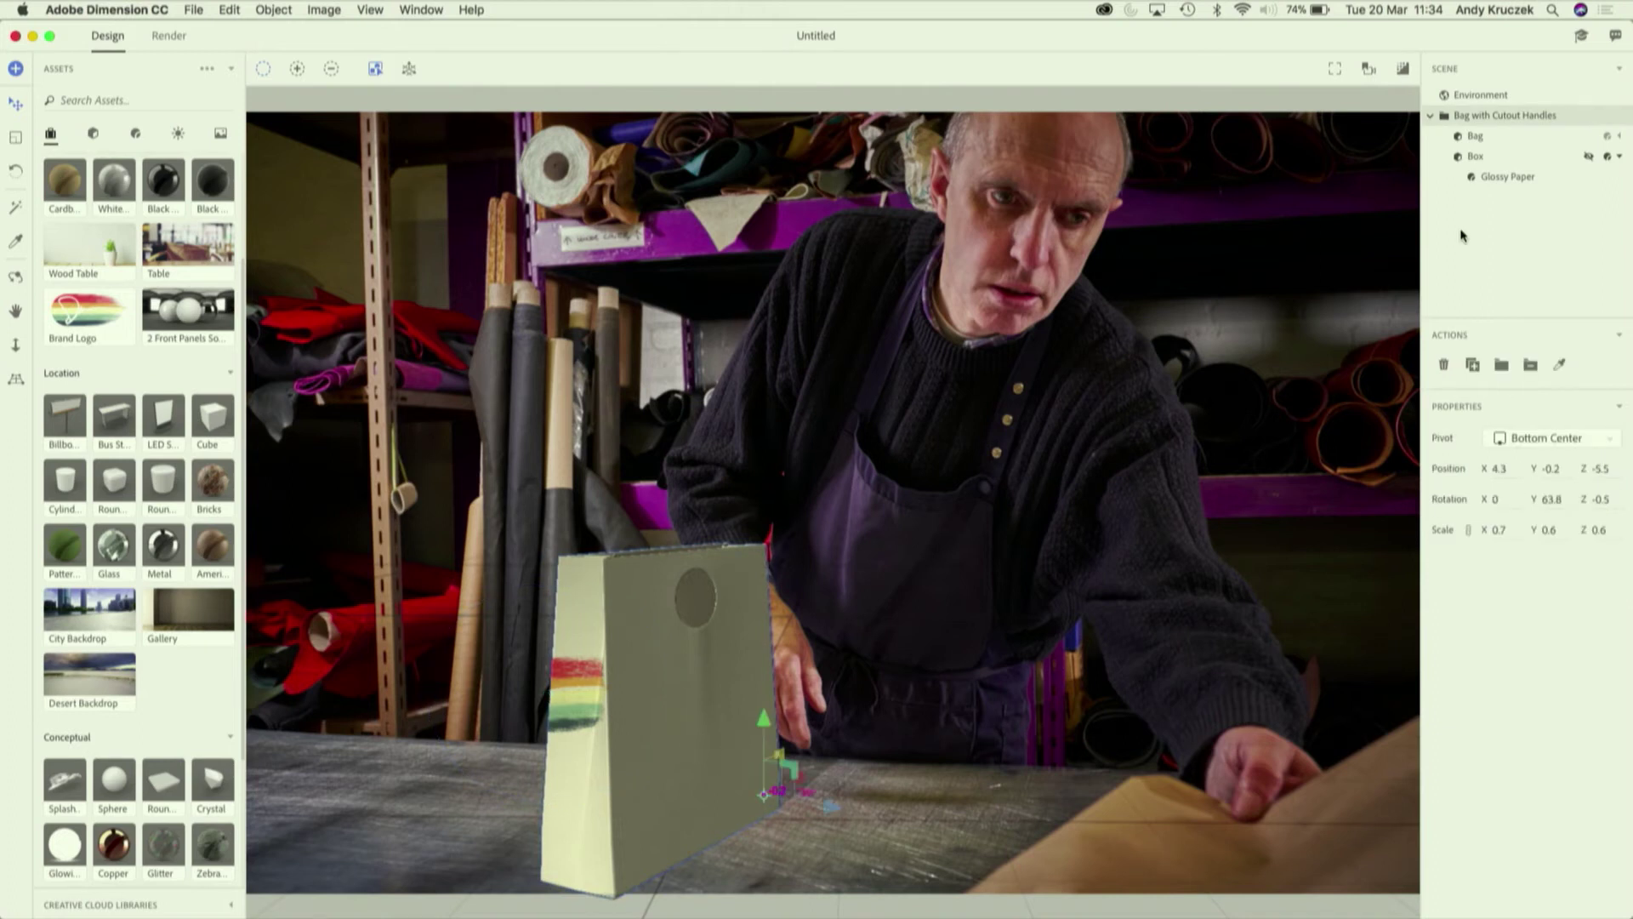
click(1497, 141)
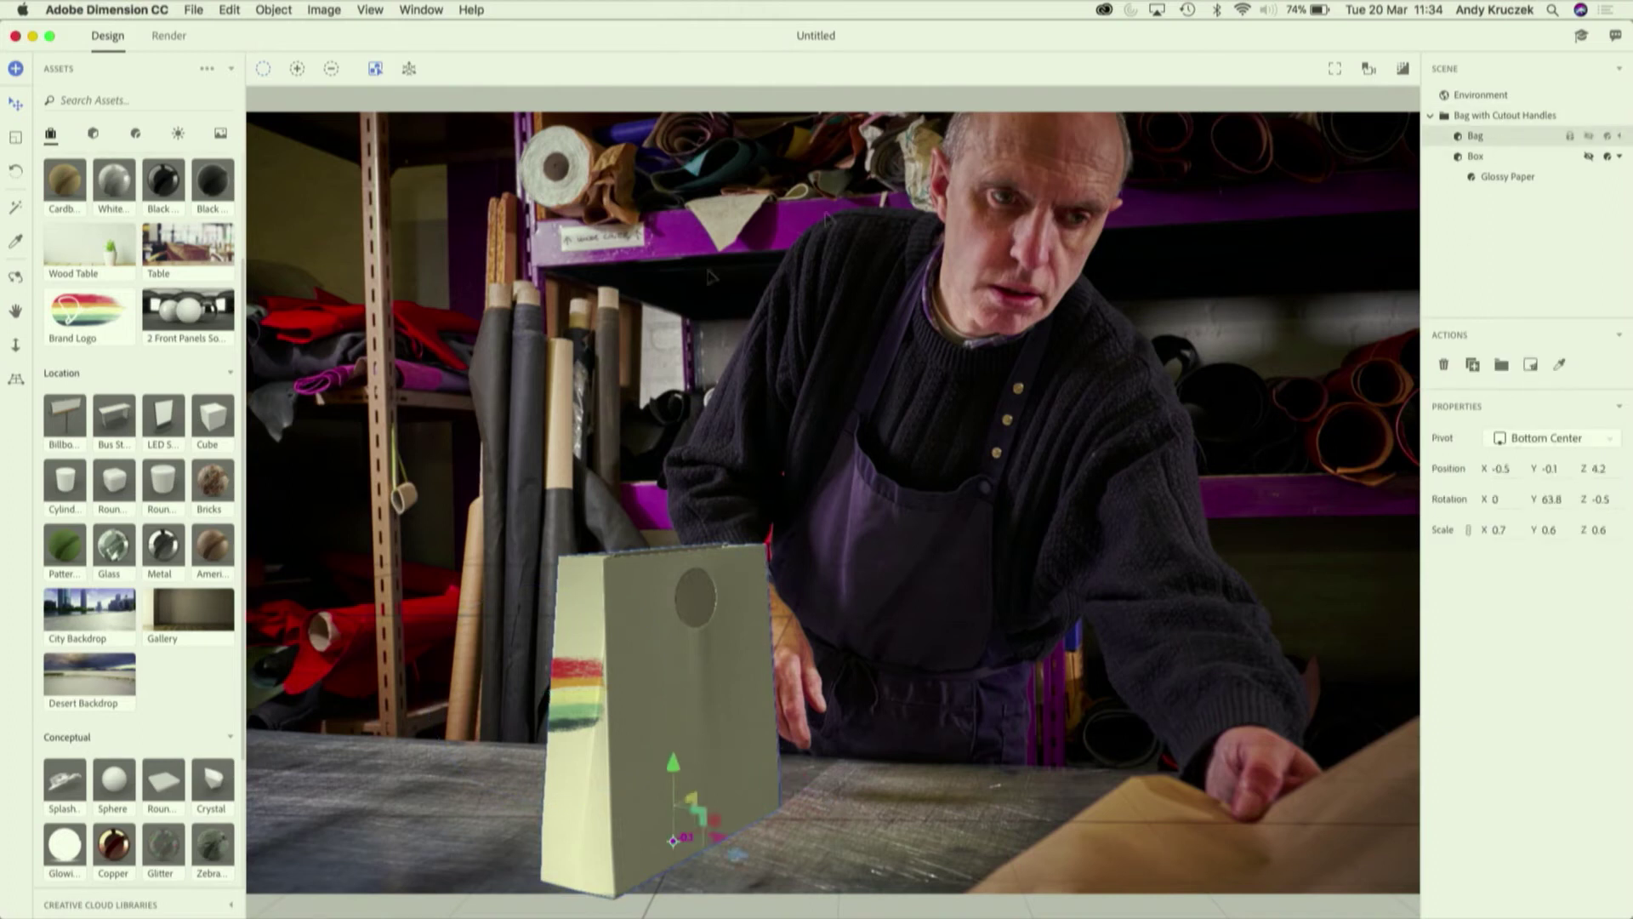
click(16, 175)
drag(689, 853, 694, 847)
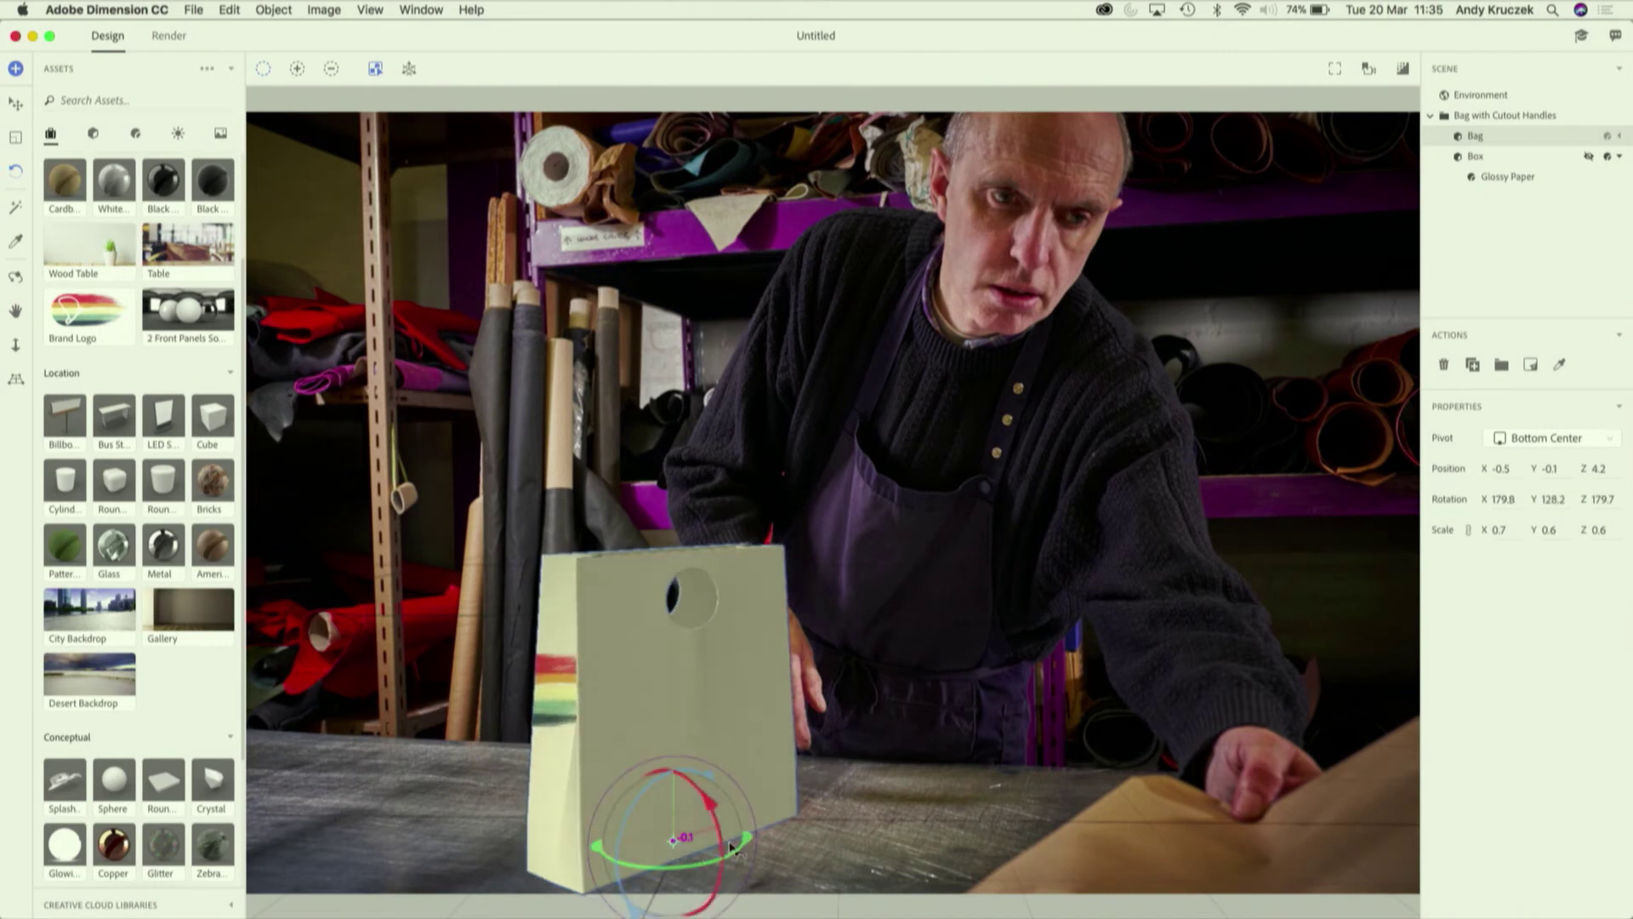
drag(687, 866, 348, 833)
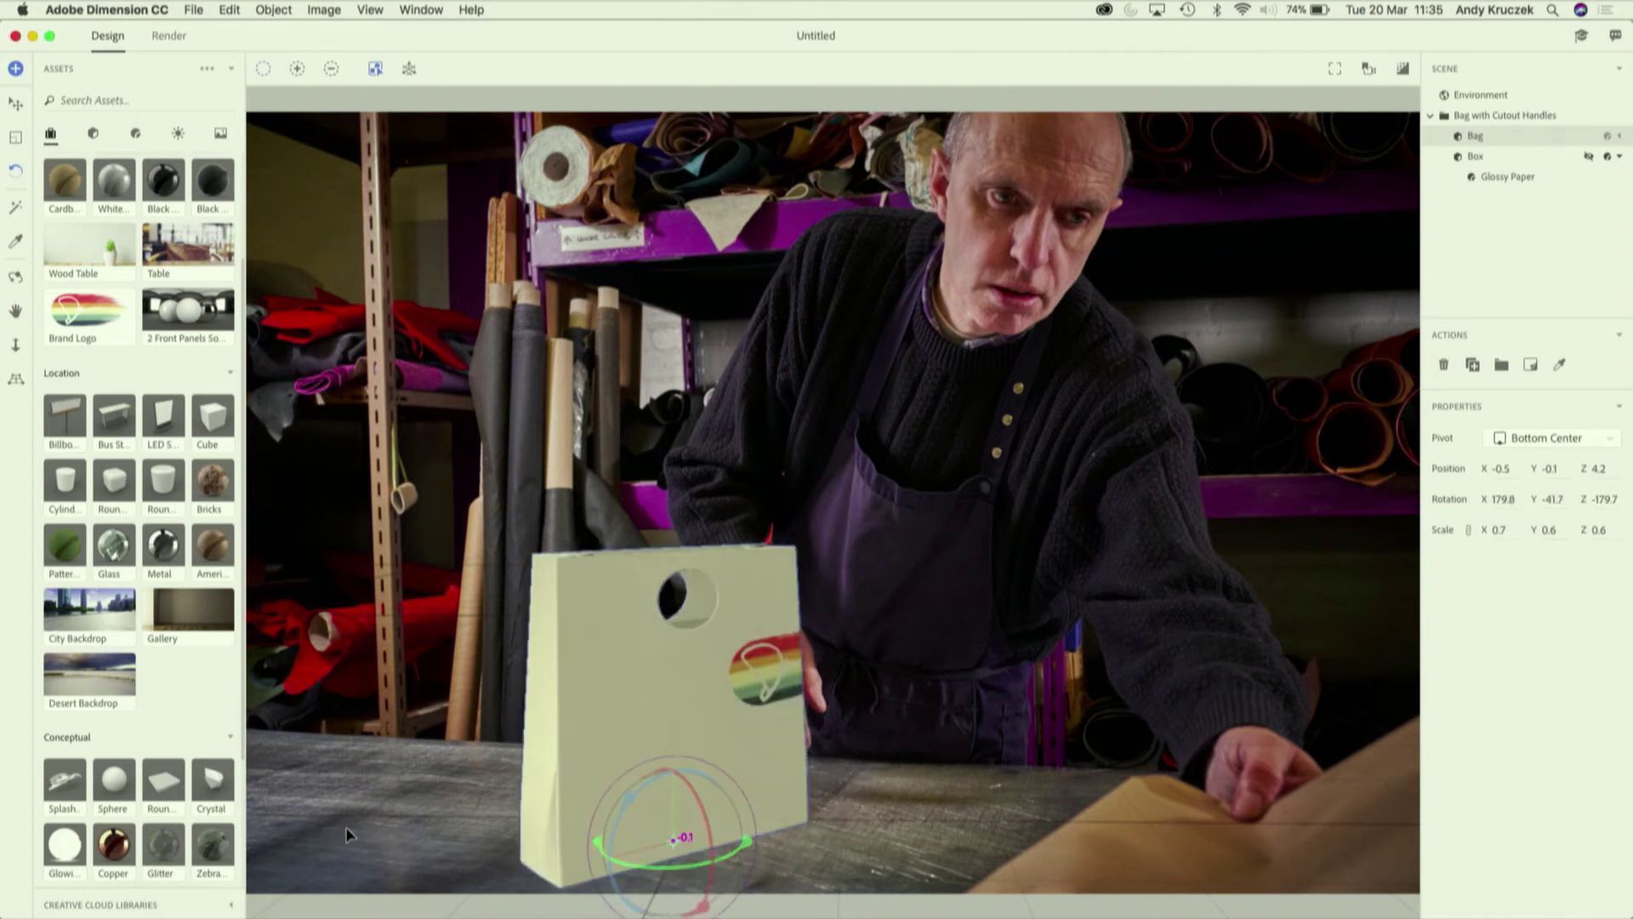